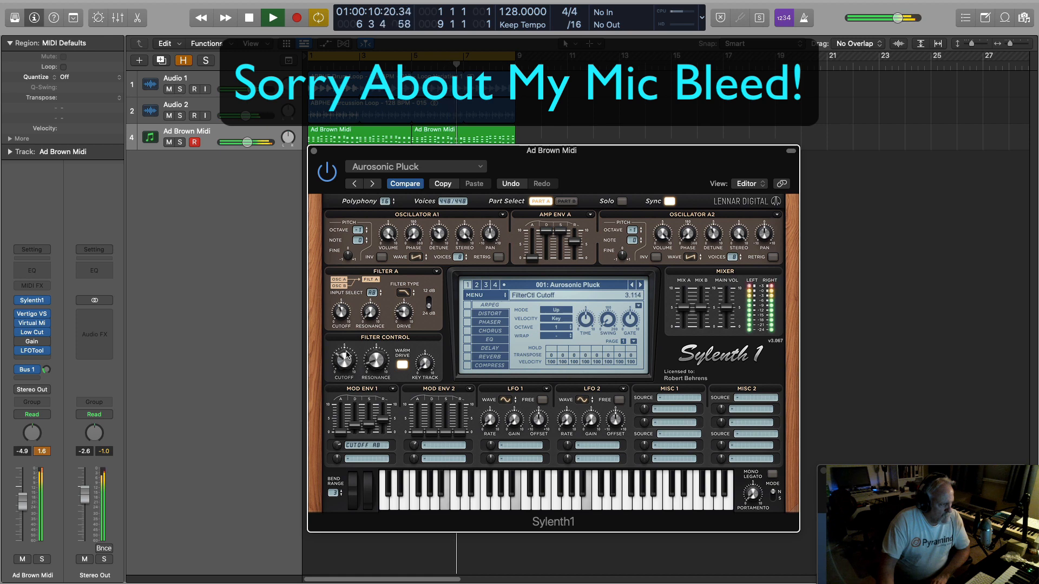
Sweep the filter control cutoff of the Aurosonic Pluck patch down and up while the loop plays.
mouse_move(347, 358)
left_mouse_down()
mouse_move(353, 314)
mouse_move(346, 364)
left_mouse_up()
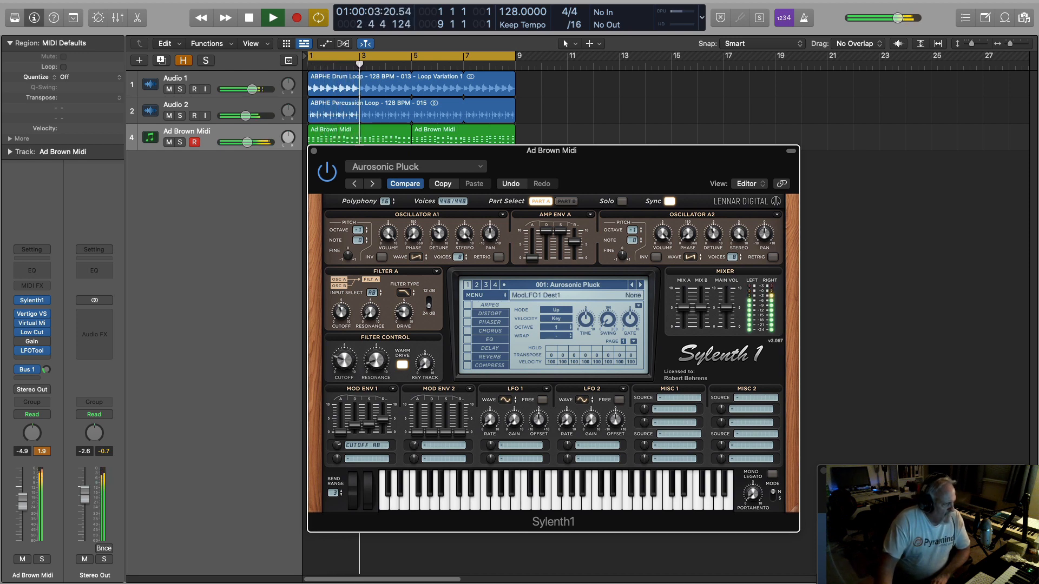
left_click(837, 492)
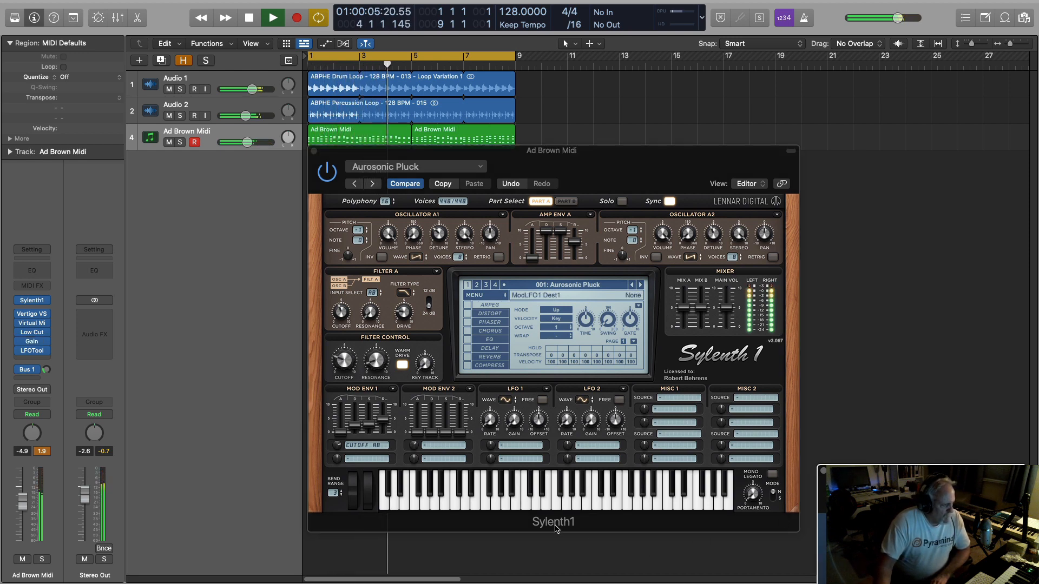
left_click_drag(346, 357, 350, 348)
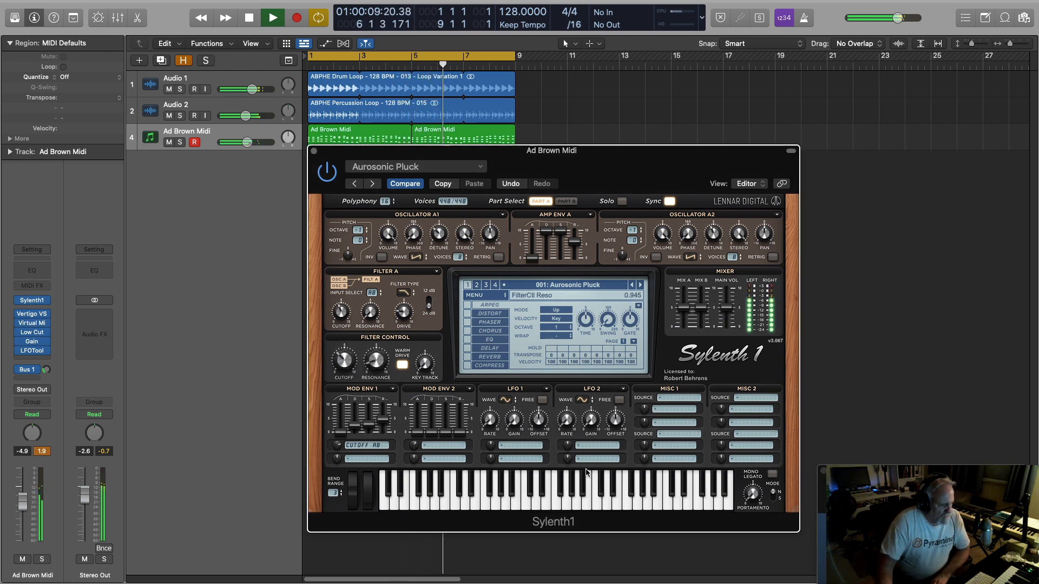
left_click(836, 492)
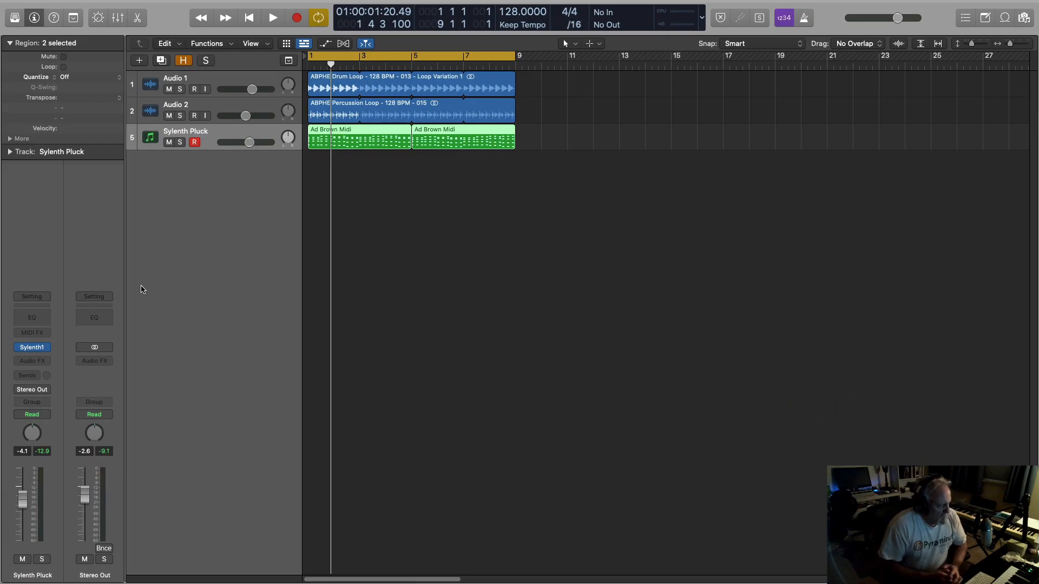
Open Sylenth1 on the Sylenth Pluck track and clear its current preset to the Init patch.
left_click(34, 348)
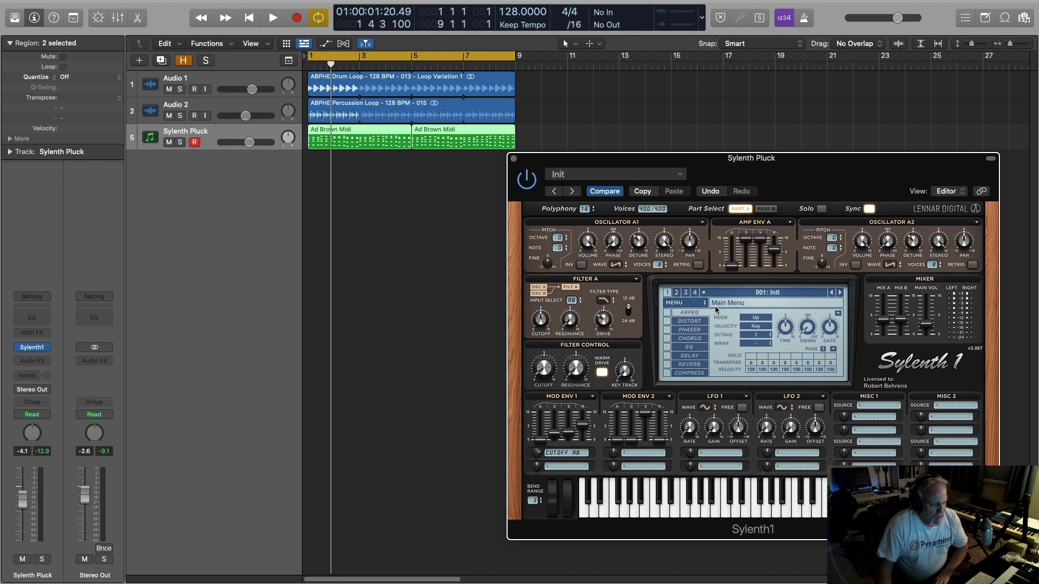
left_click(688, 304)
mouse_move(684, 315)
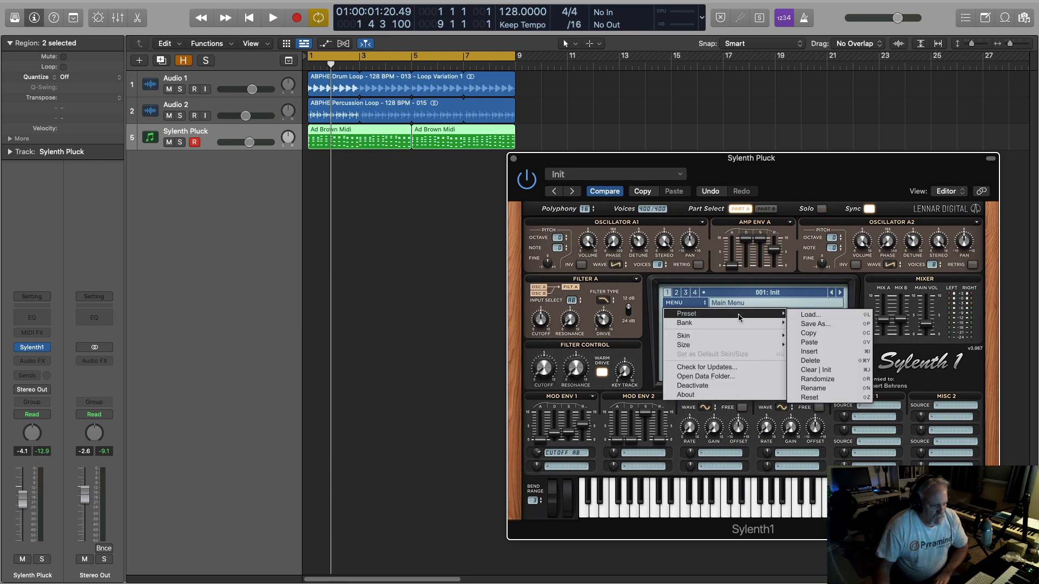
left_click(815, 370)
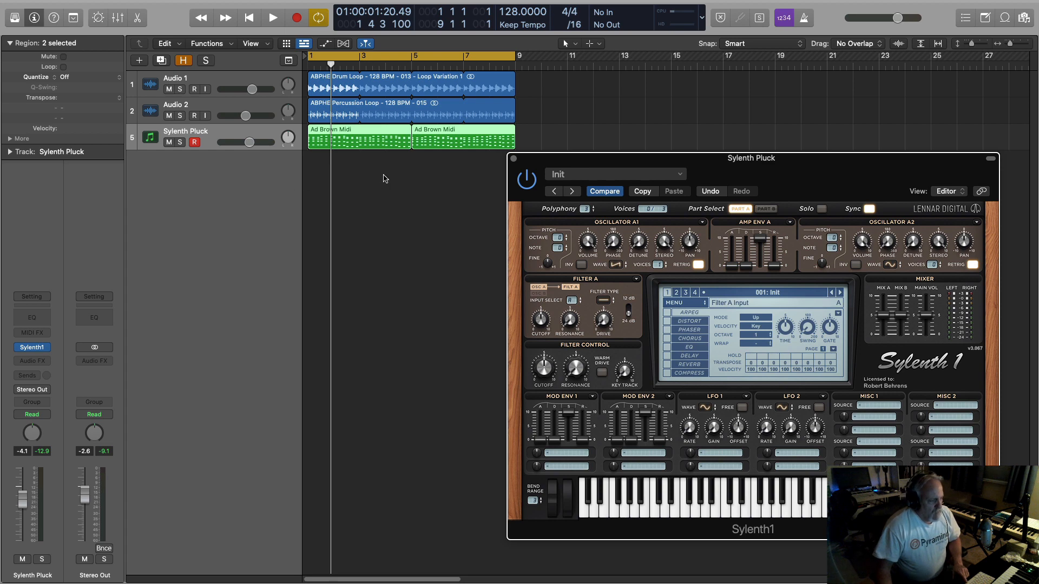
Play the loop briefly to hear the initialized patch, and move the synth window nearer the centre of the screen.
key("space")
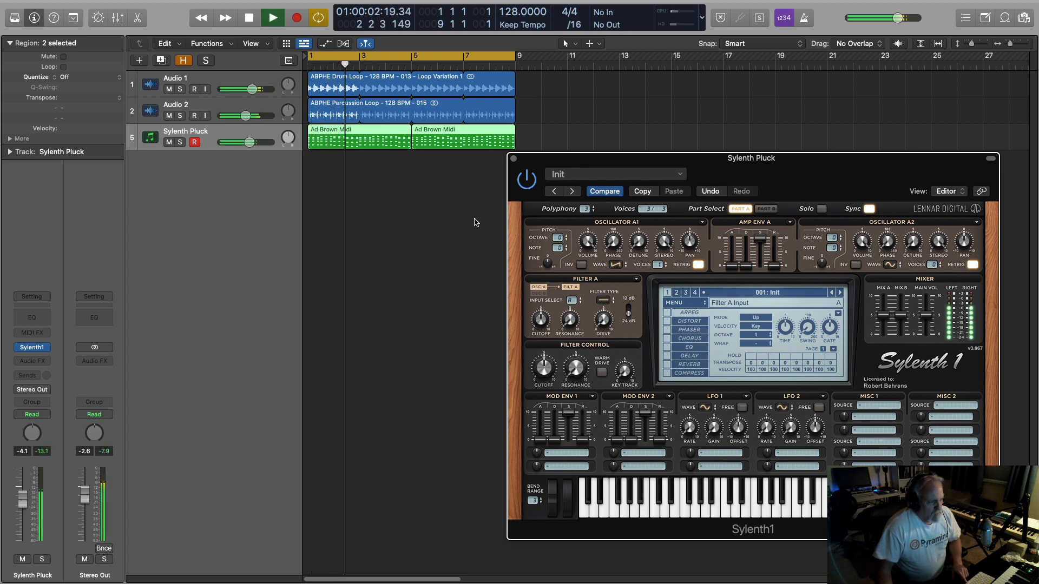
key("space")
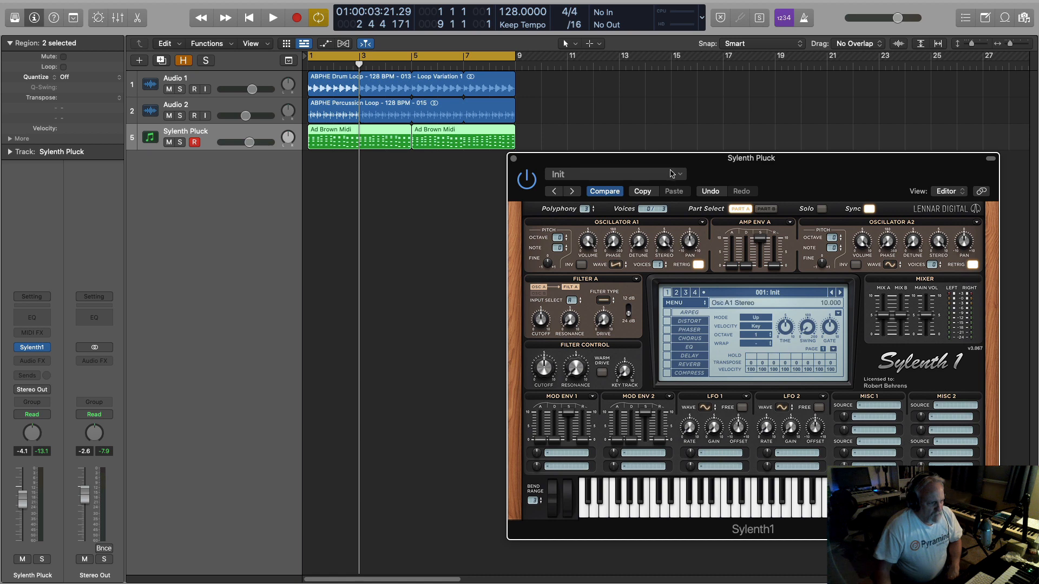
left_click_drag(666, 160, 447, 174)
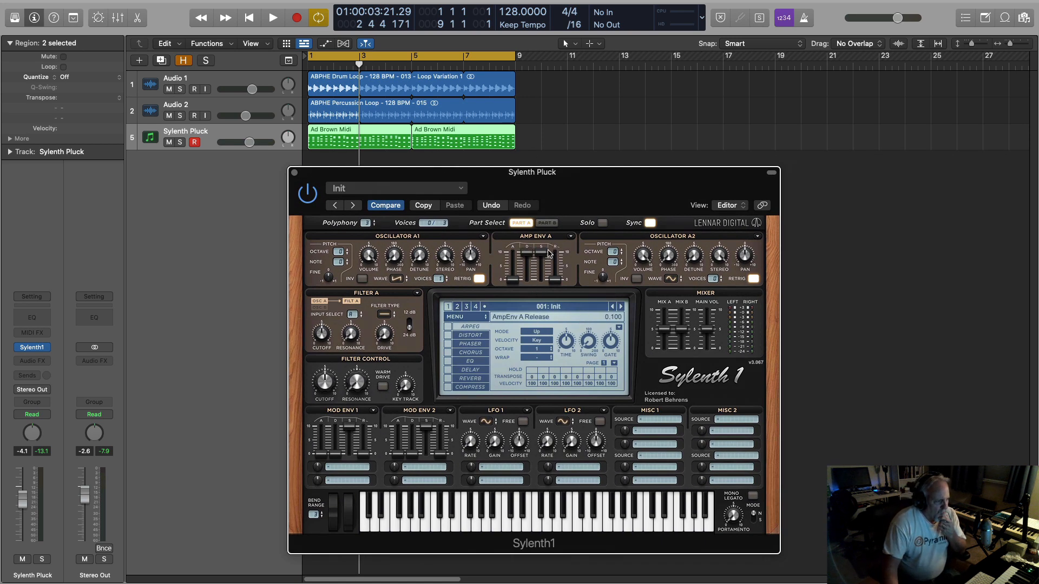
Set Amp Env A's release to 5.922, copy the envelope to Amp Env B, and compare Parts A and B.
left_click_drag(563, 283, 560, 260)
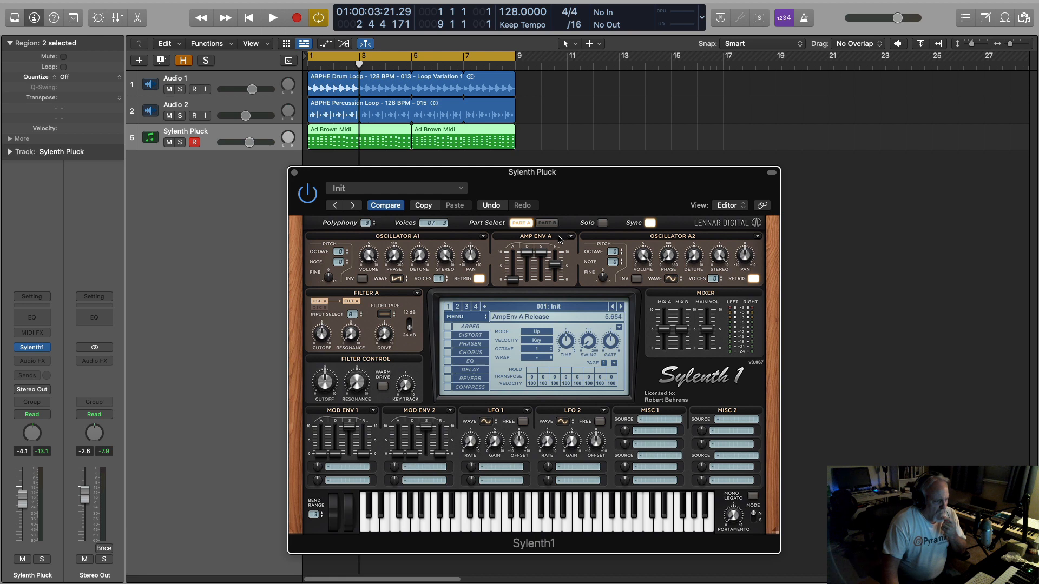
left_click_drag(560, 236, 591, 245)
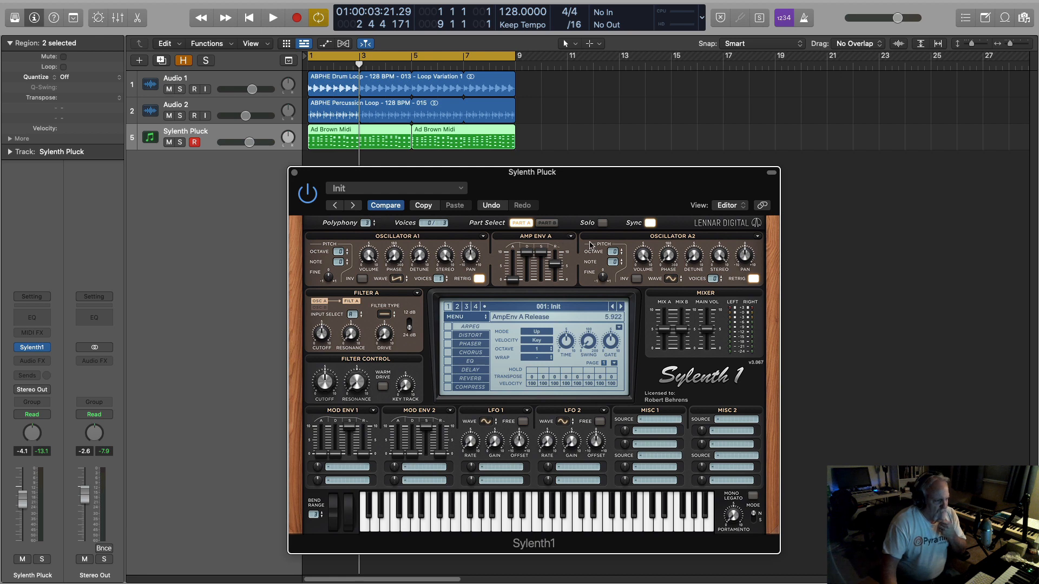
left_click(571, 237)
mouse_move(585, 247)
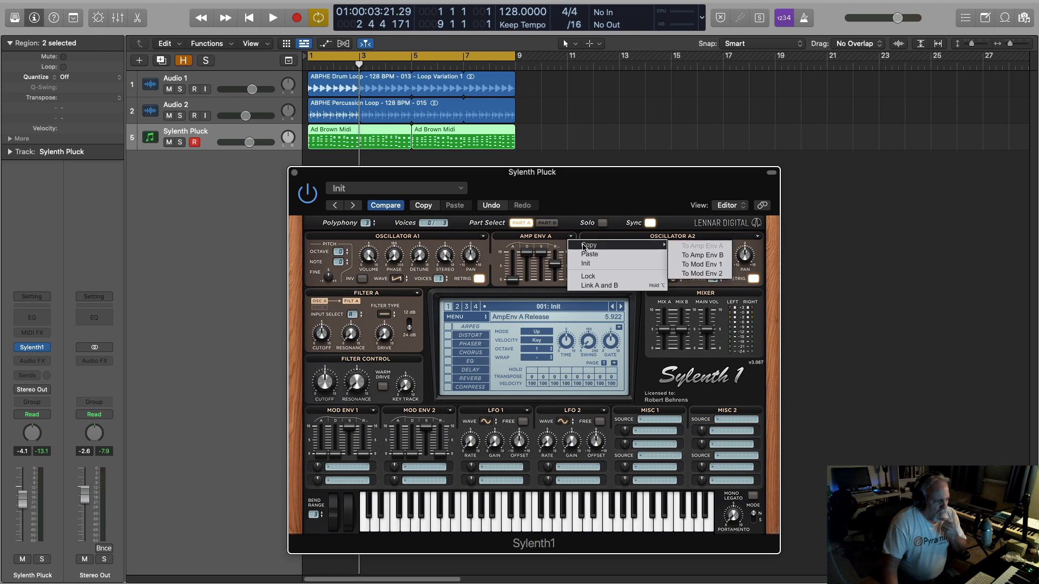
left_click(694, 256)
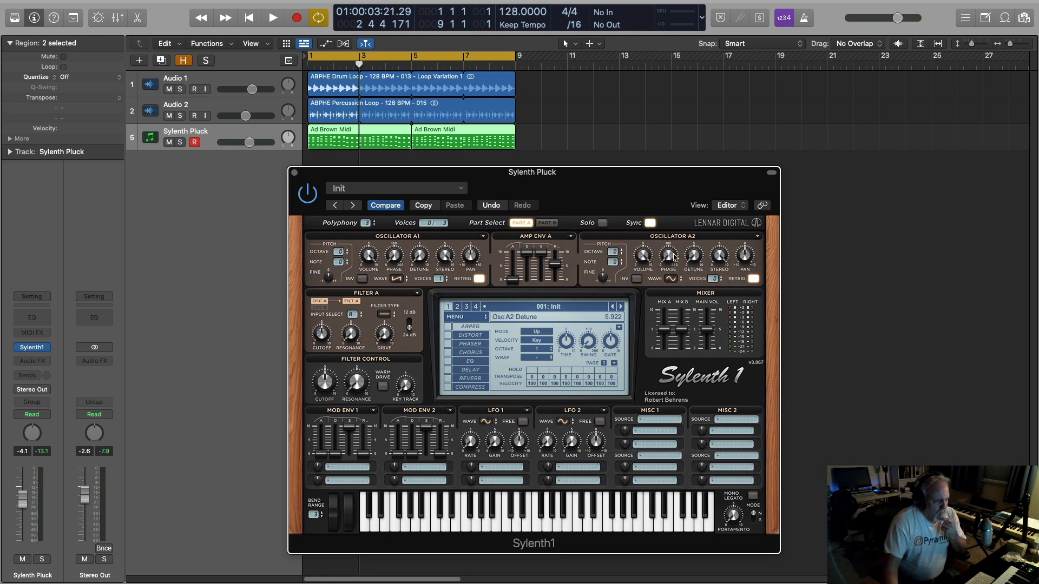
left_click(548, 224)
left_click(520, 224)
left_click(548, 224)
left_click(522, 224)
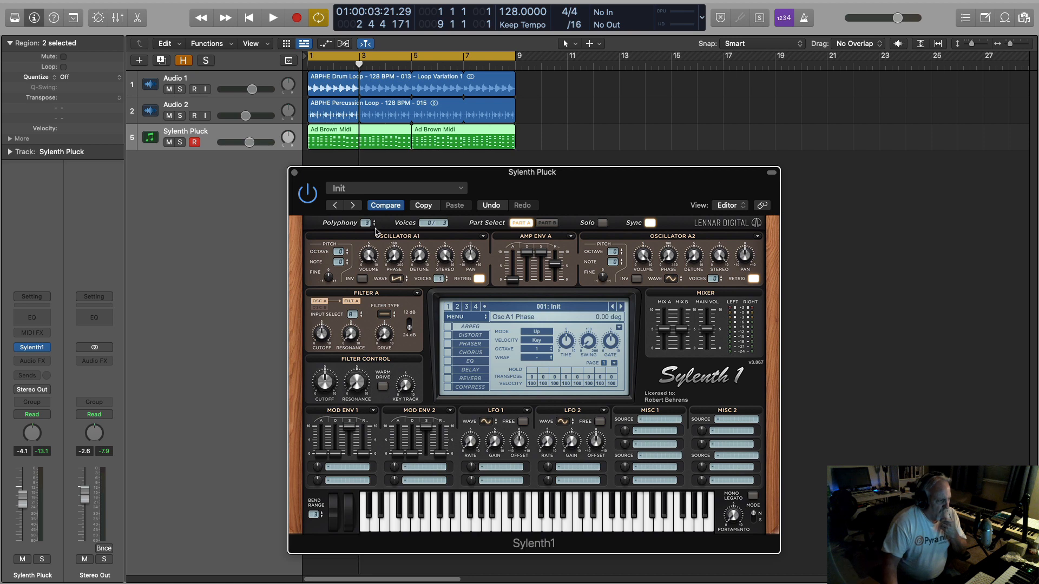
Set the polyphony to 16 and turn off retrigger for the oscillators in Parts A and B.
left_click_drag(365, 222, 392, 2)
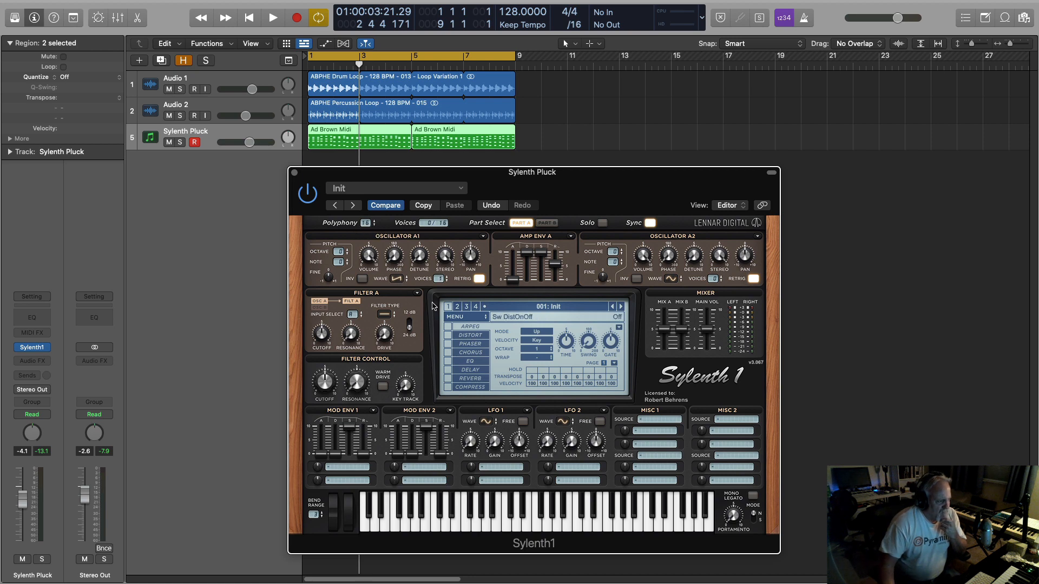
left_click(479, 279)
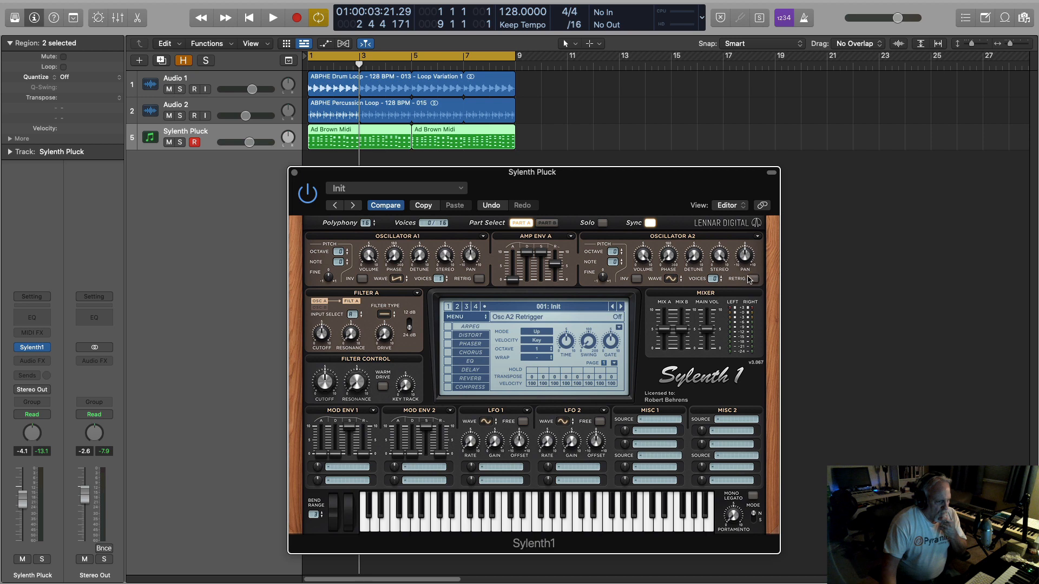
left_click(547, 222)
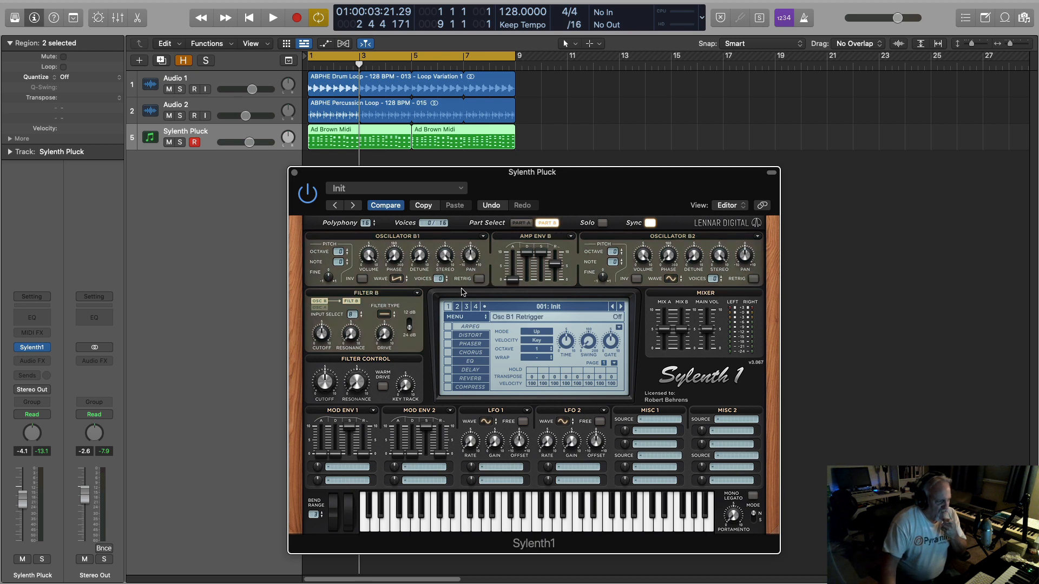
Set oscillator B1 in Part B and oscillator A1 in Part A to 8 voices each.
left_click_drag(441, 281, 428, 244)
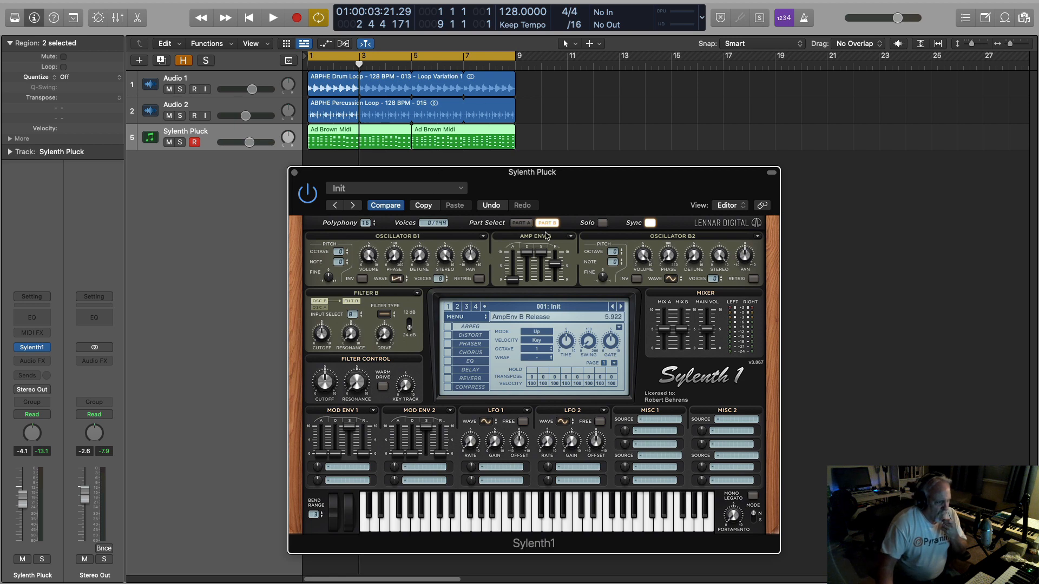
left_click(521, 223)
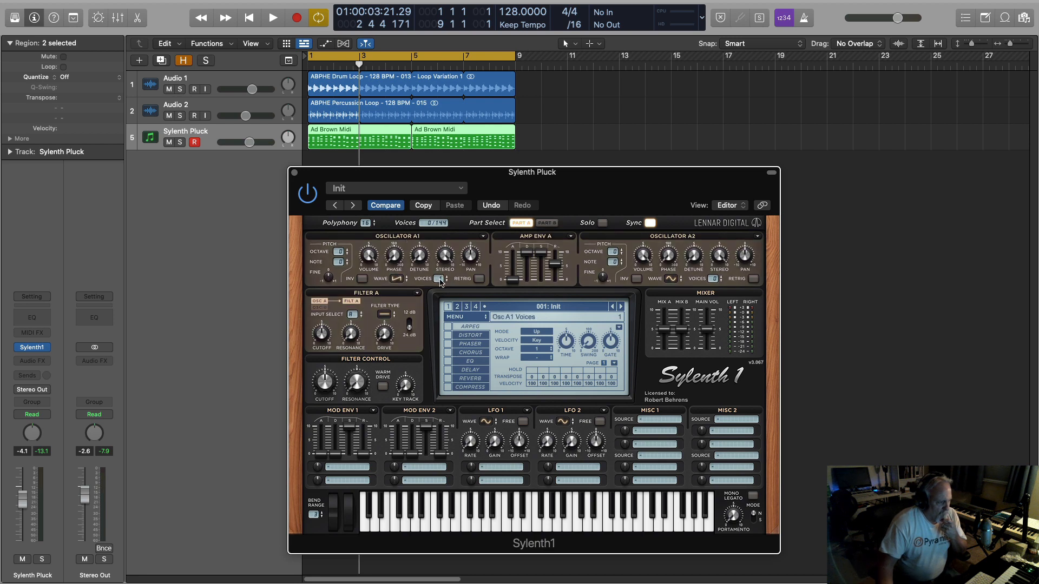
left_click_drag(440, 280, 474, 211)
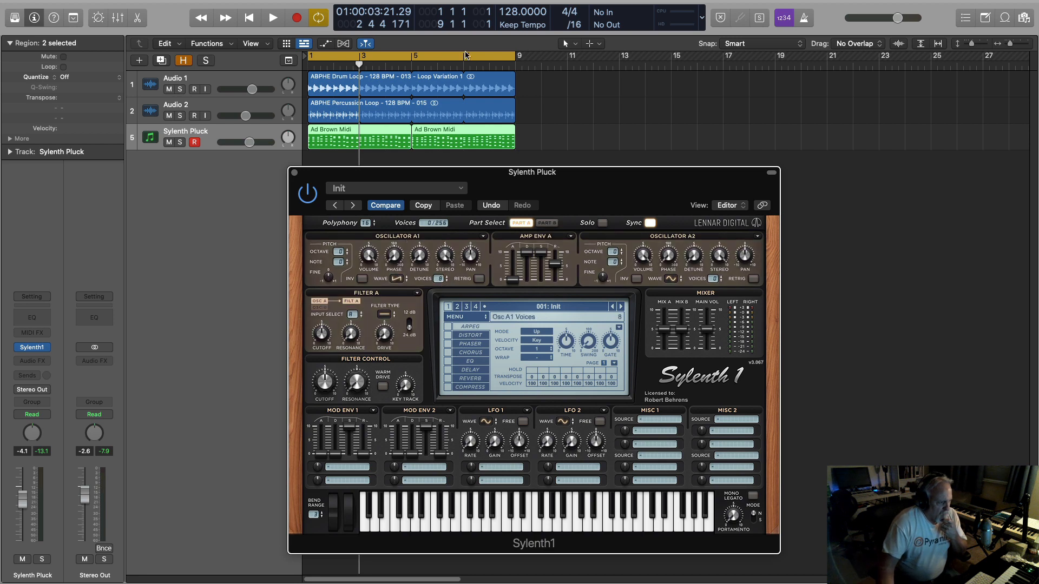
Set oscillator A2 to the Saw waveform with 8 voices.
left_click(671, 278)
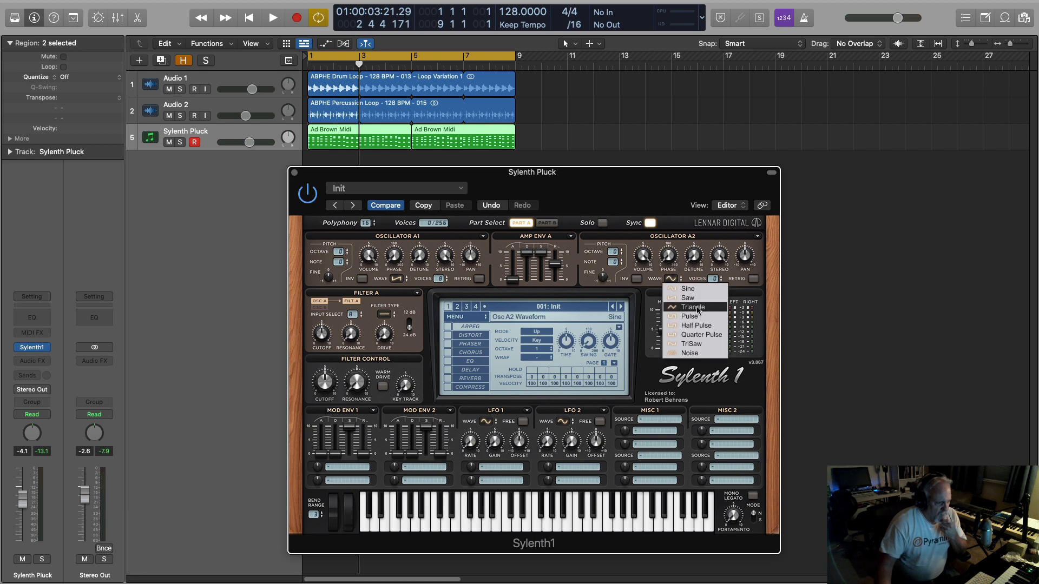
left_click(689, 299)
left_click_drag(715, 279, 678, 7)
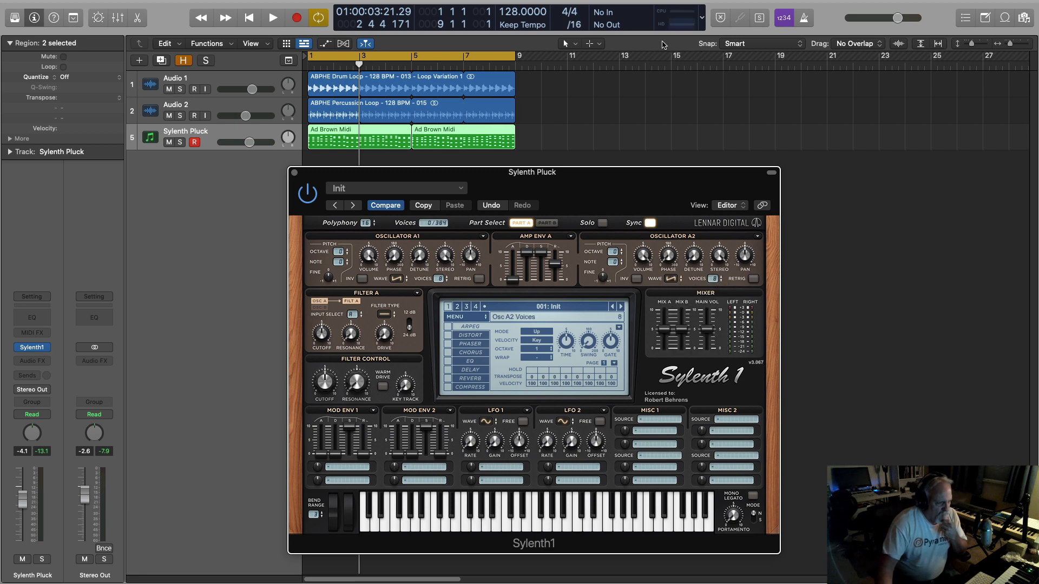
In Part B, set oscillator B1 to the Noise waveform and oscillator B2 to Saw with 8 voices.
left_click(547, 222)
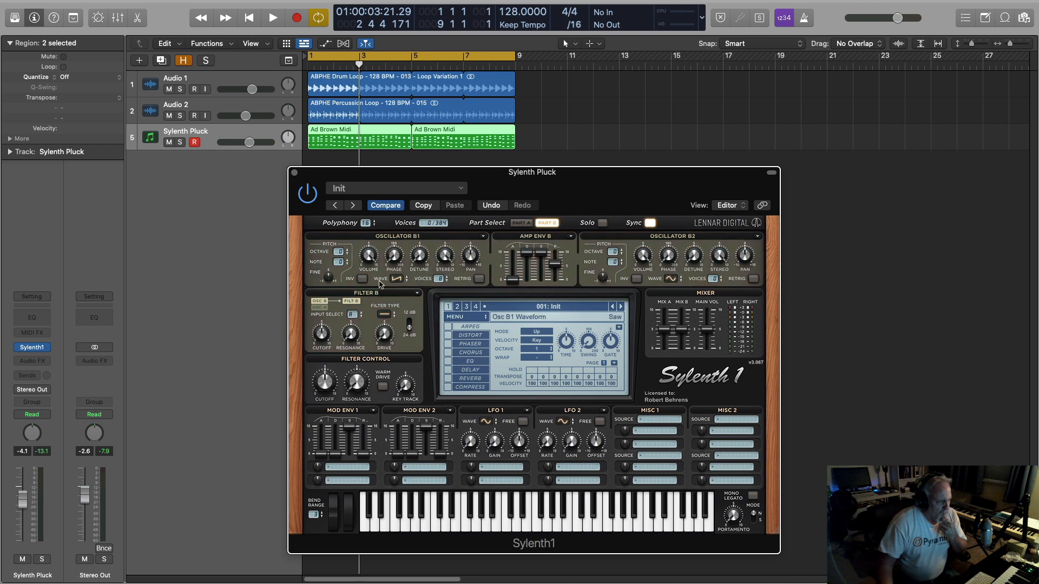
left_click(398, 281)
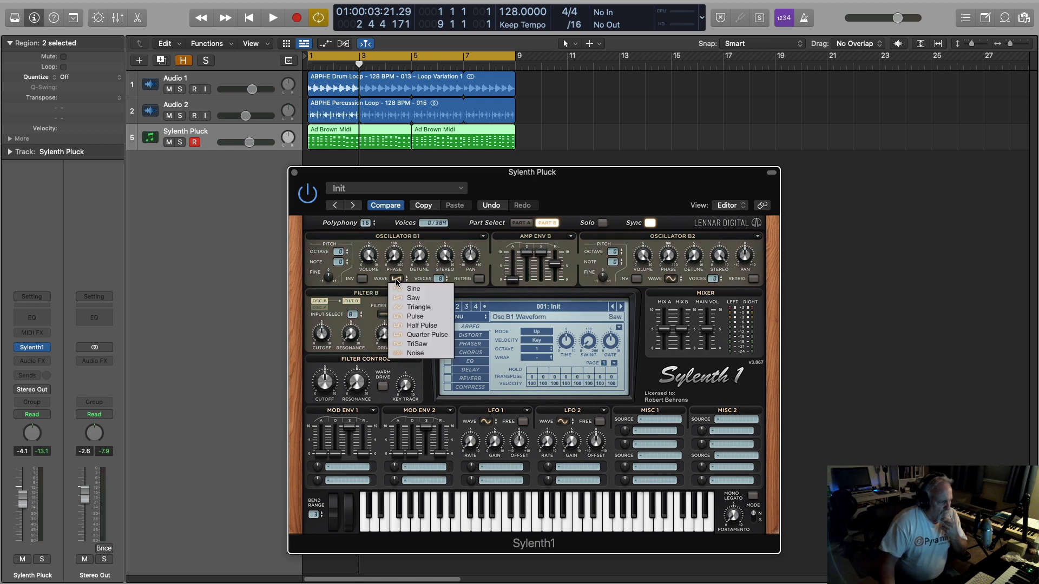
left_click(414, 355)
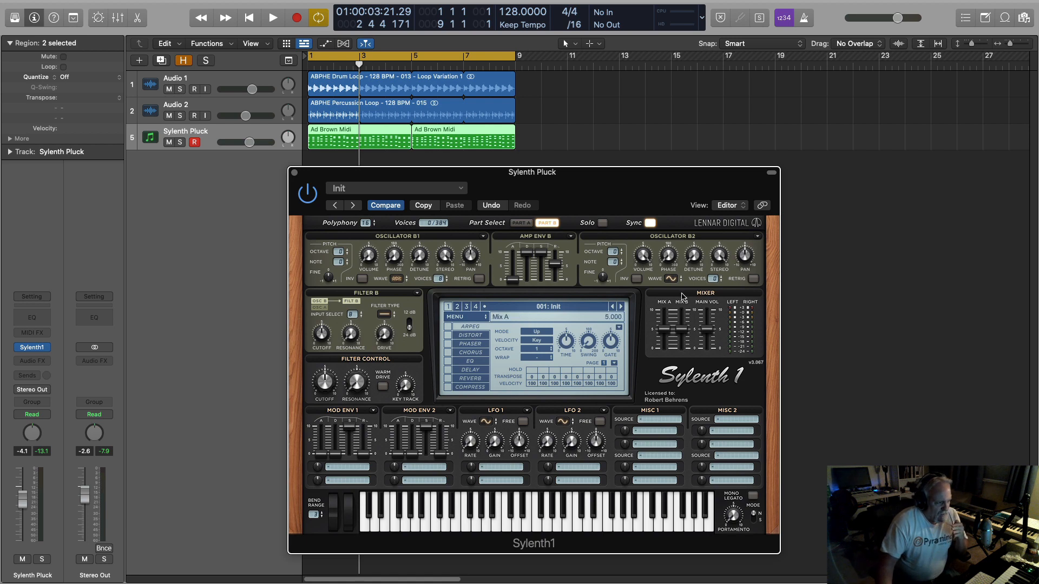
left_click(673, 279)
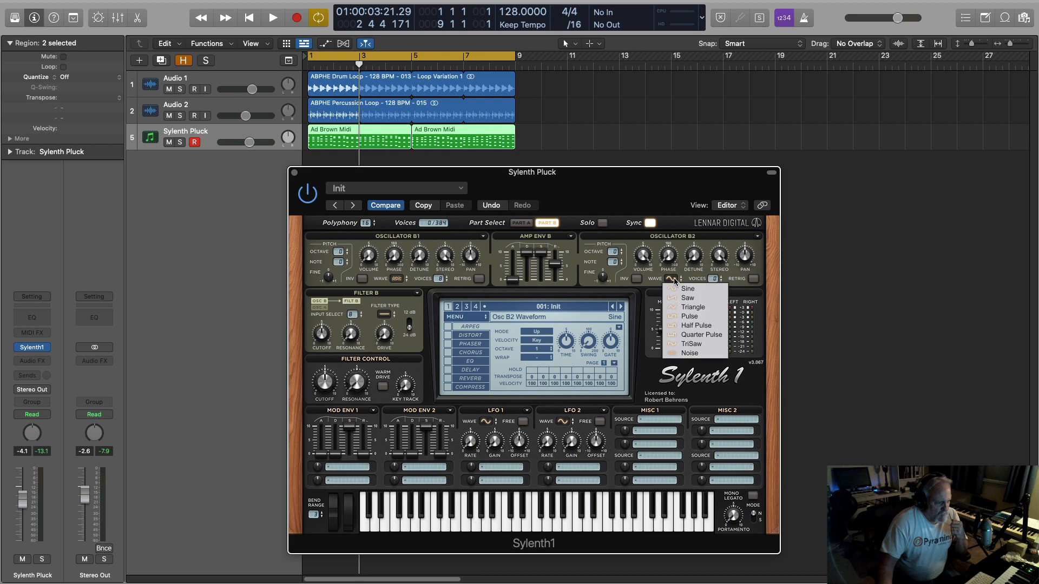
left_click(688, 299)
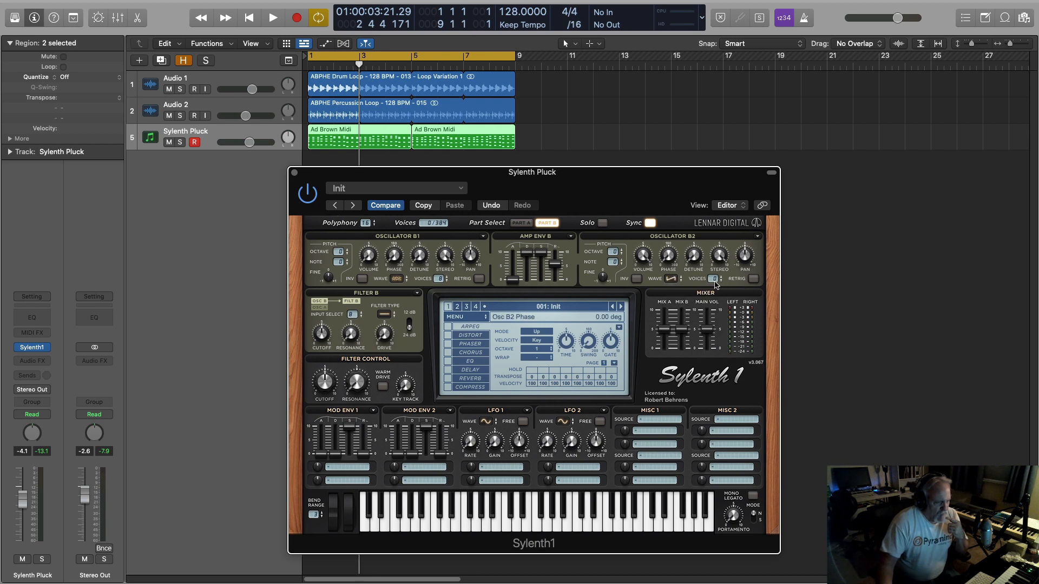
left_click_drag(714, 262, 708, 100)
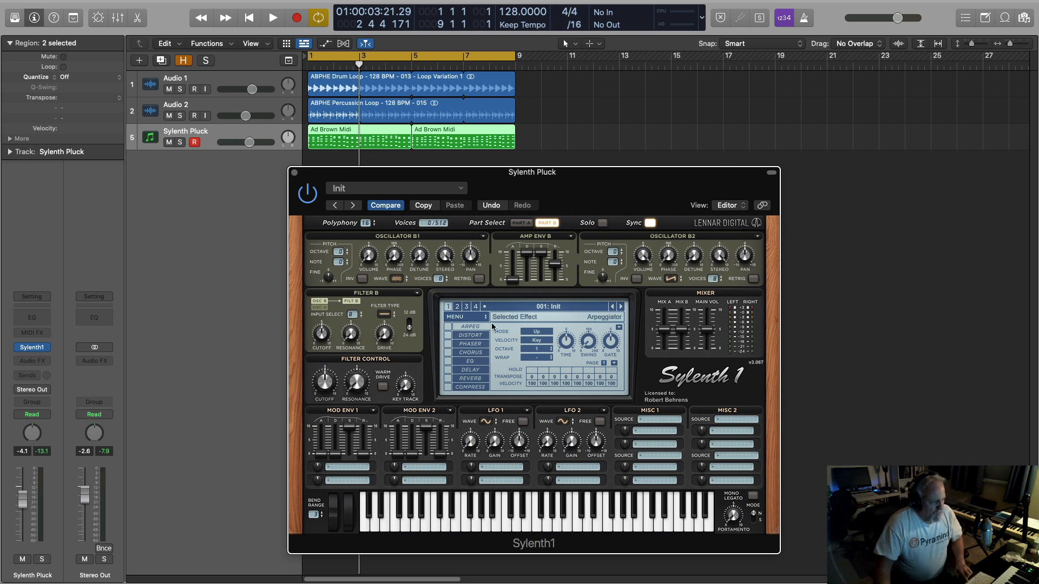
Audition the layered oscillators in the loop, and set oscillator A2's detune in Part A to 4.365.
key("space")
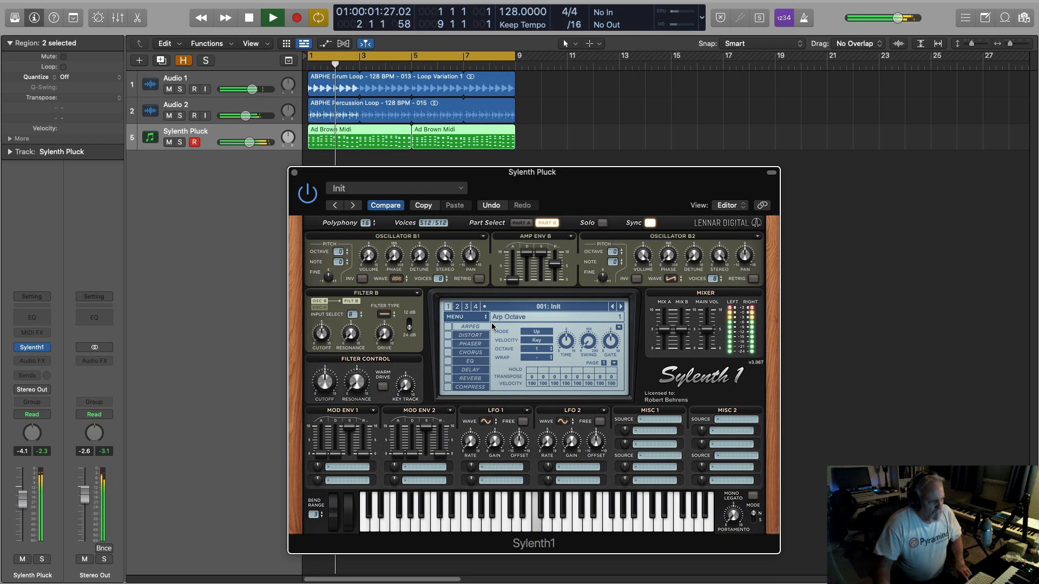
key("space")
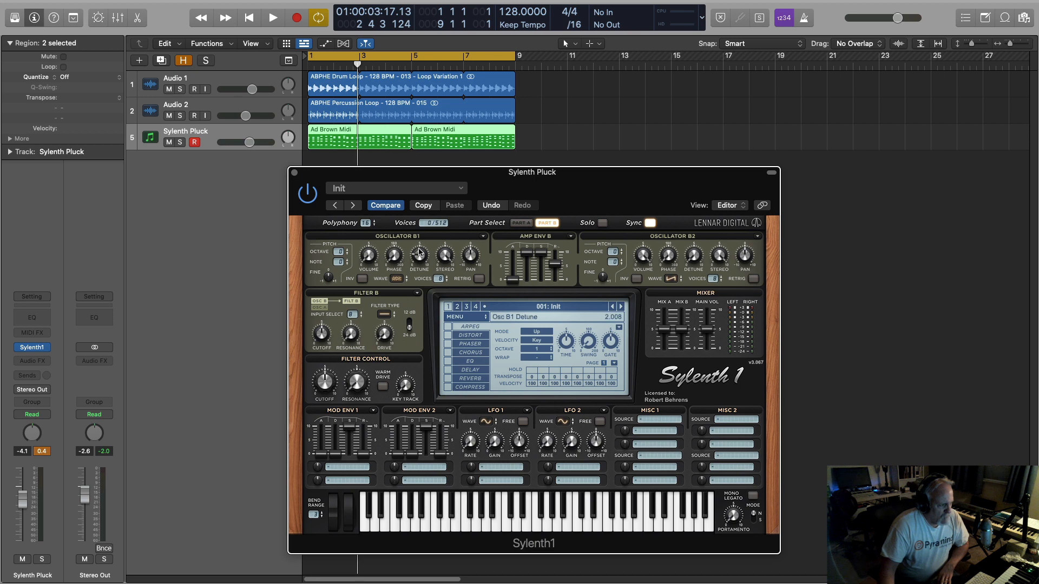
left_click(521, 222)
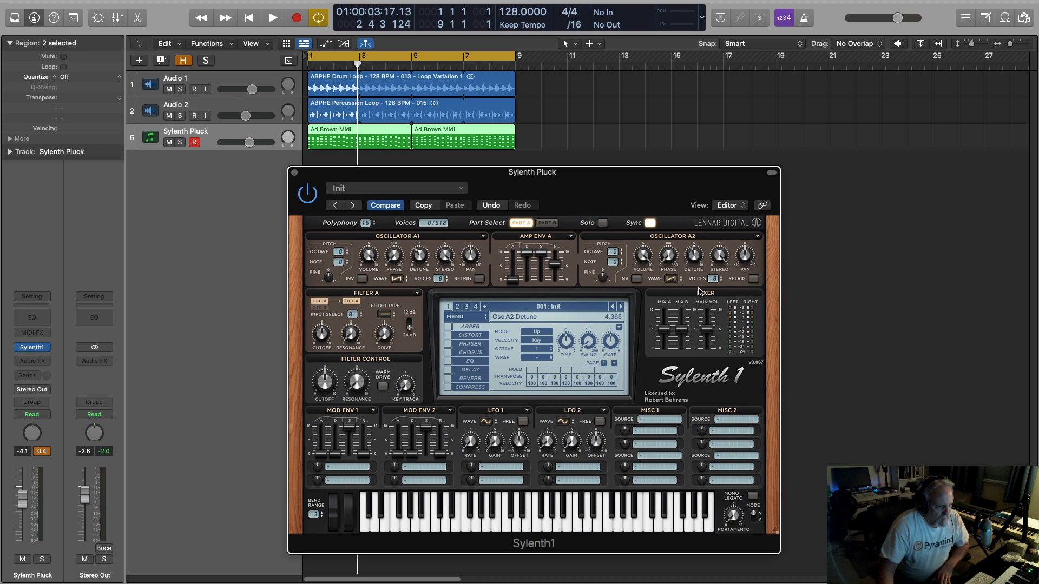
Set Filter B's input in Part B to No Input, and return to Part A.
left_click(548, 223)
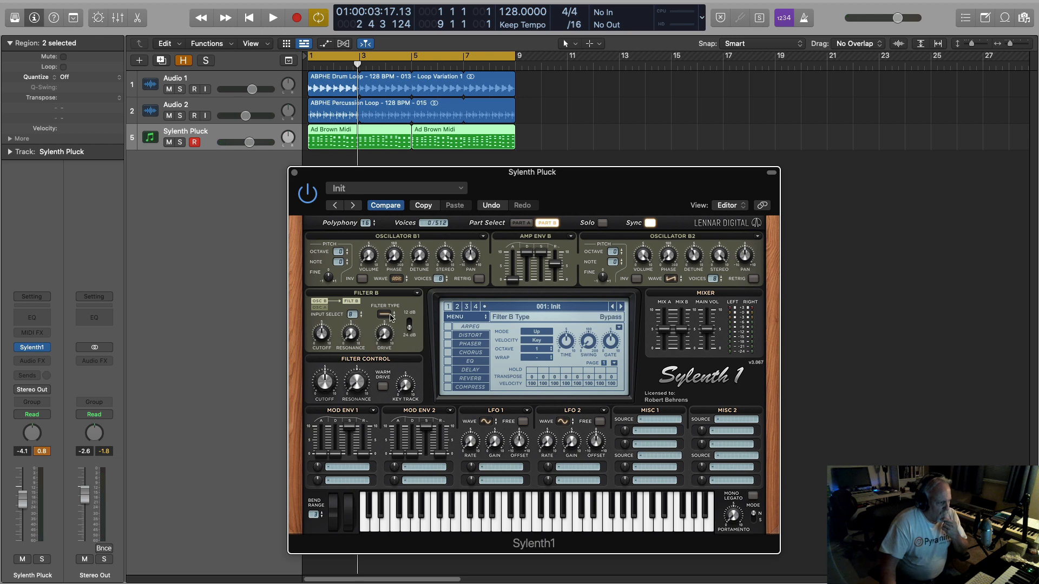
left_click(359, 315)
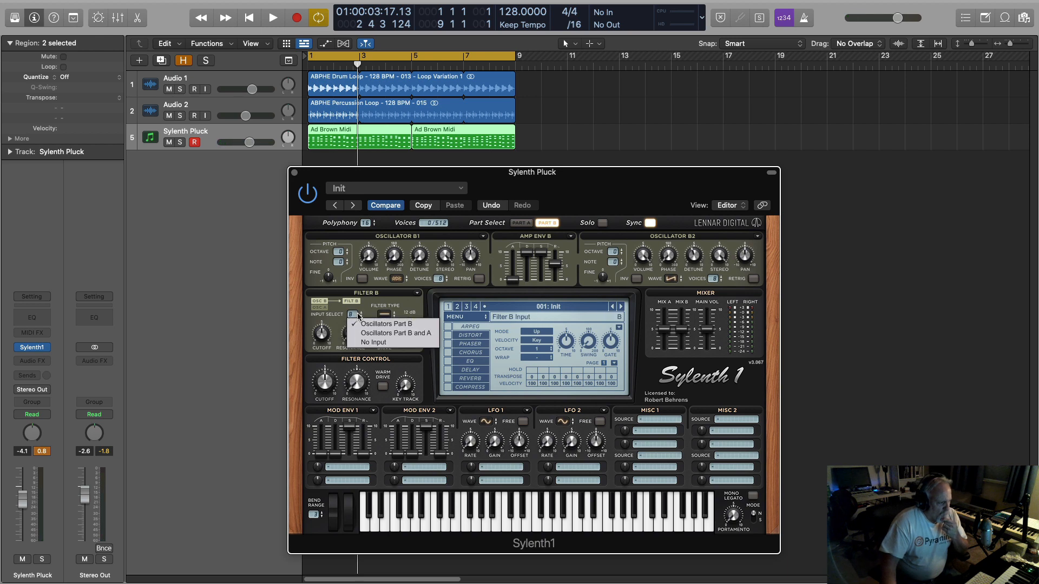
left_click(375, 343)
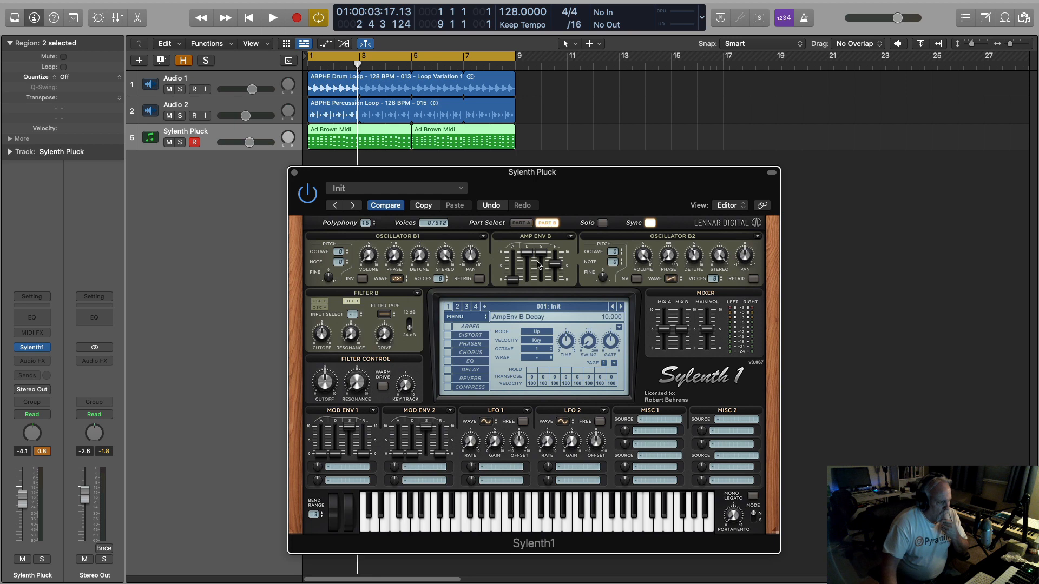
left_click(521, 223)
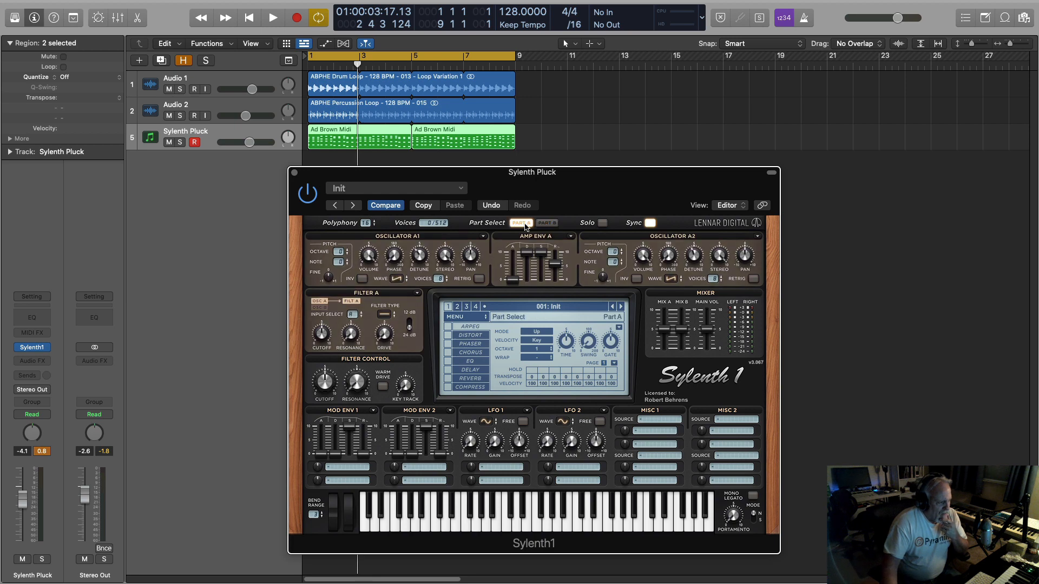
Set Filter A's input in Part A to Oscillators Part A and B, and its filter type to Lowpass.
left_click(357, 316)
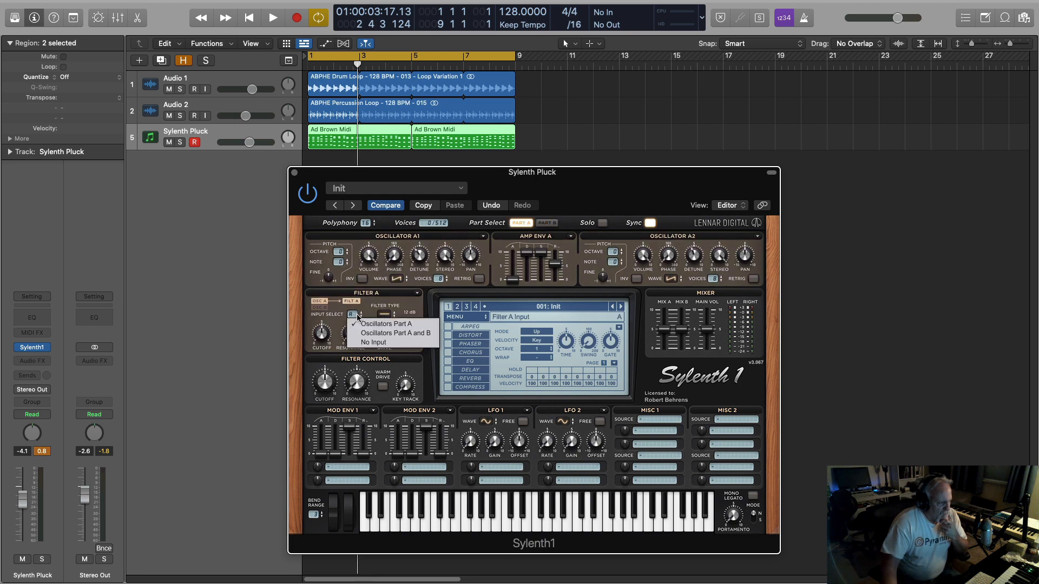
left_click(389, 333)
left_click(387, 315)
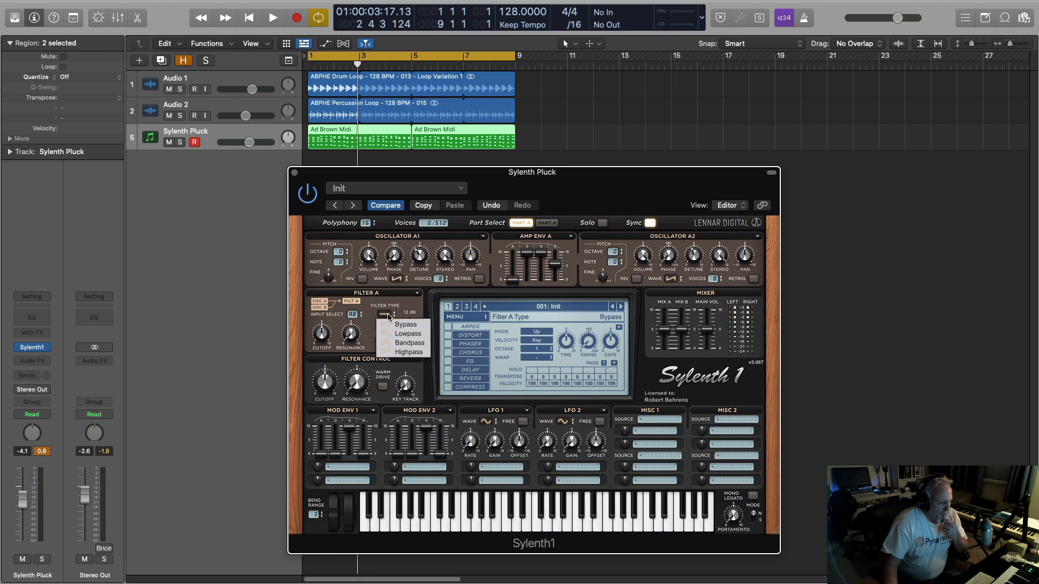
left_click(408, 334)
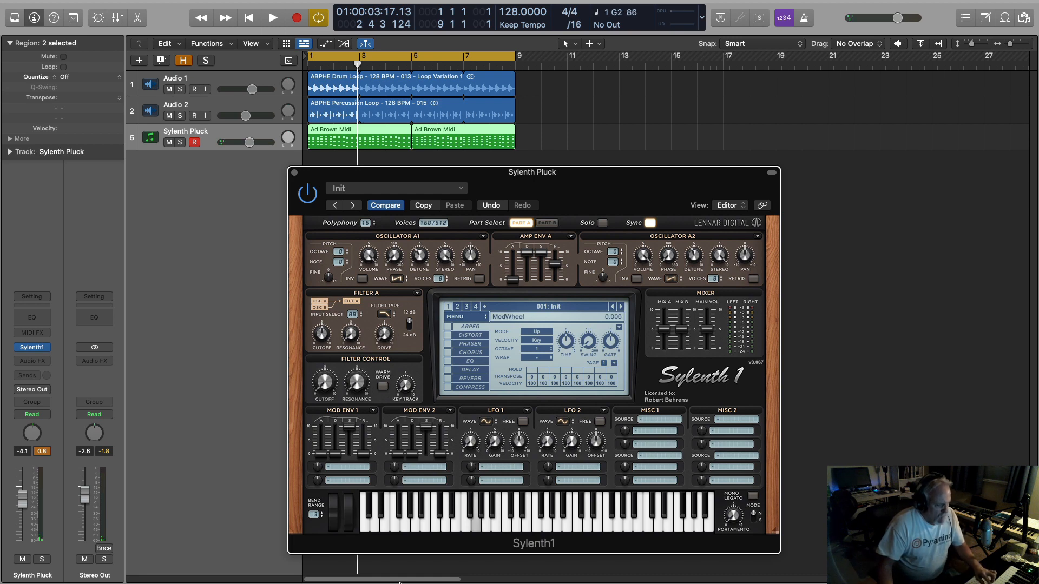
Sweep the Filter Control cutoff while playing notes to test the lowpass filter, and show Part B.
left_click_drag(325, 384, 340, 351)
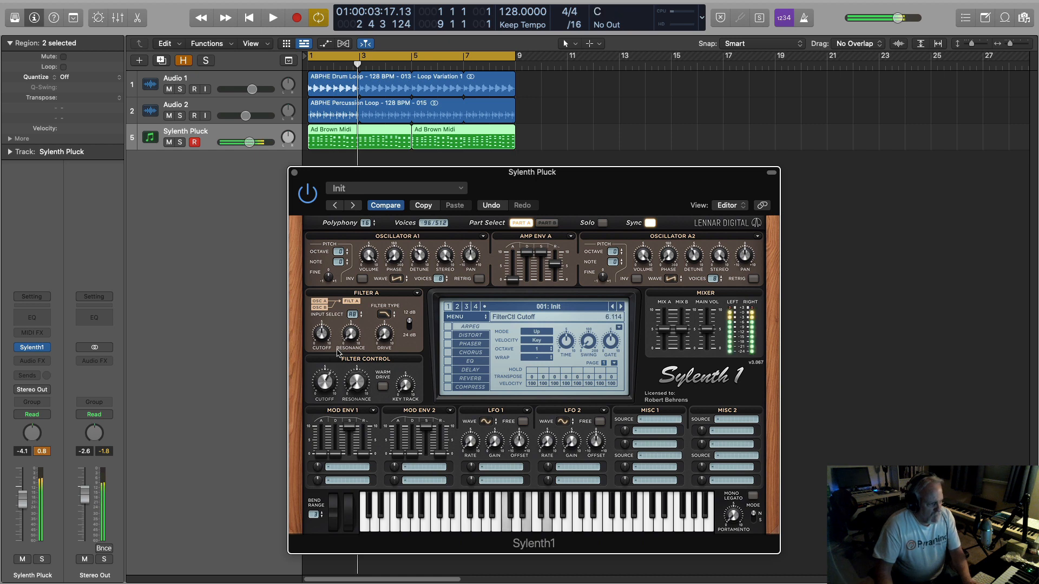
left_click(546, 223)
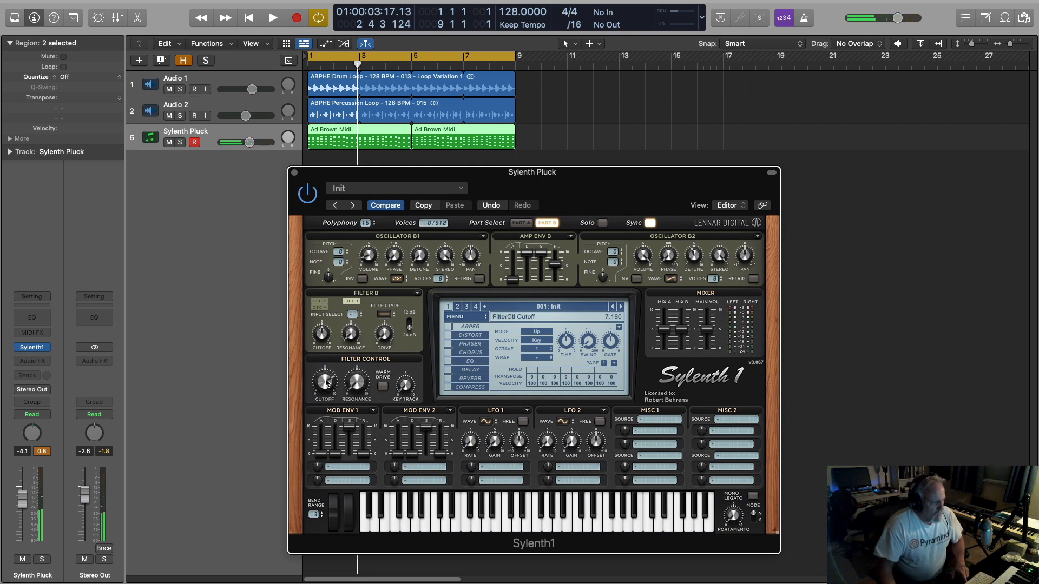
left_click_drag(324, 383, 328, 388)
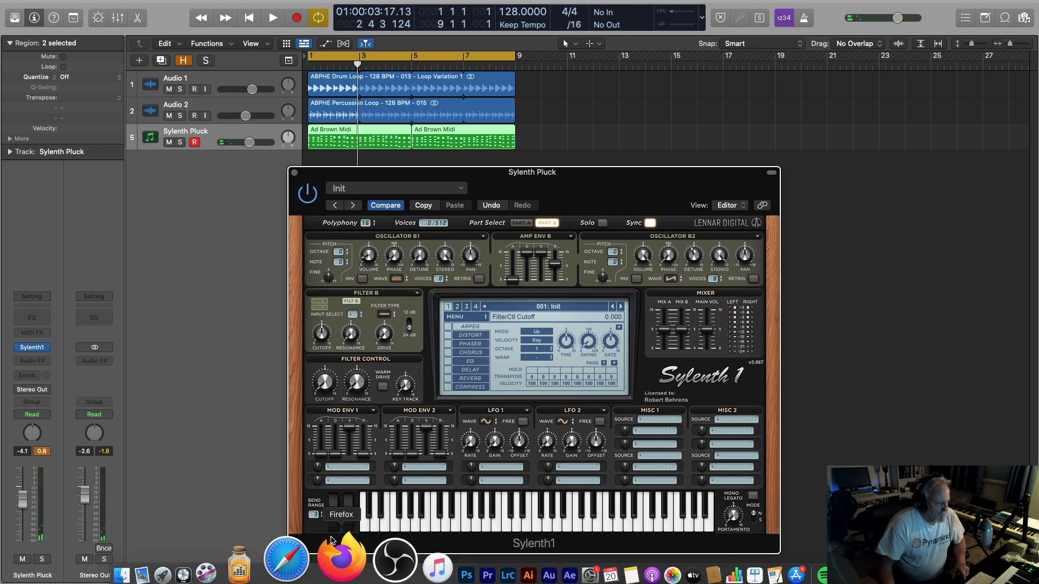
Assign Mod Env 1's first destination to Cutoff A and B, and set the envelope's sustain to 3.079 and decay to 2.691.
left_click(329, 467)
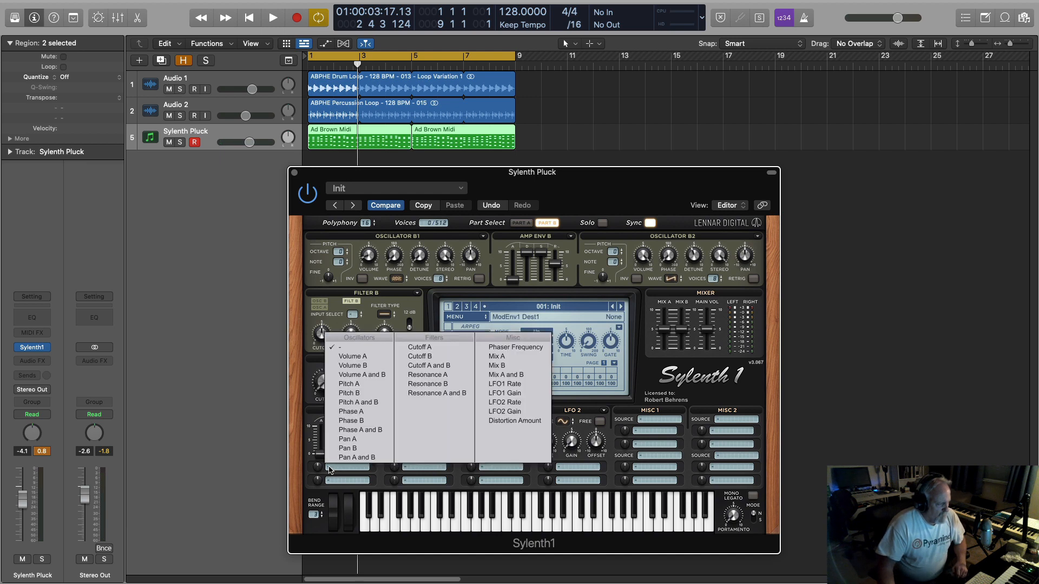
left_click(303, 413)
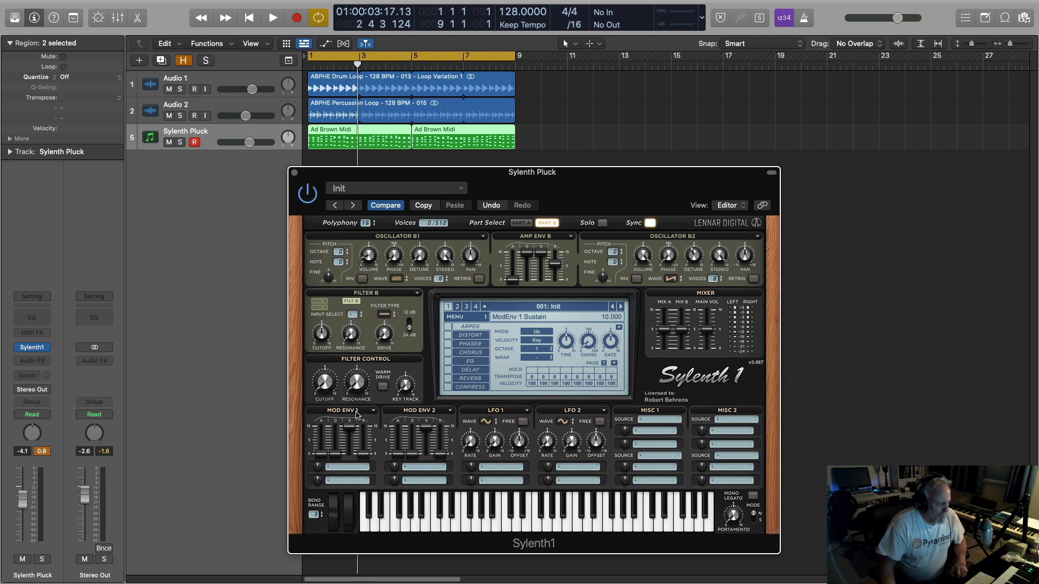
left_click(329, 468)
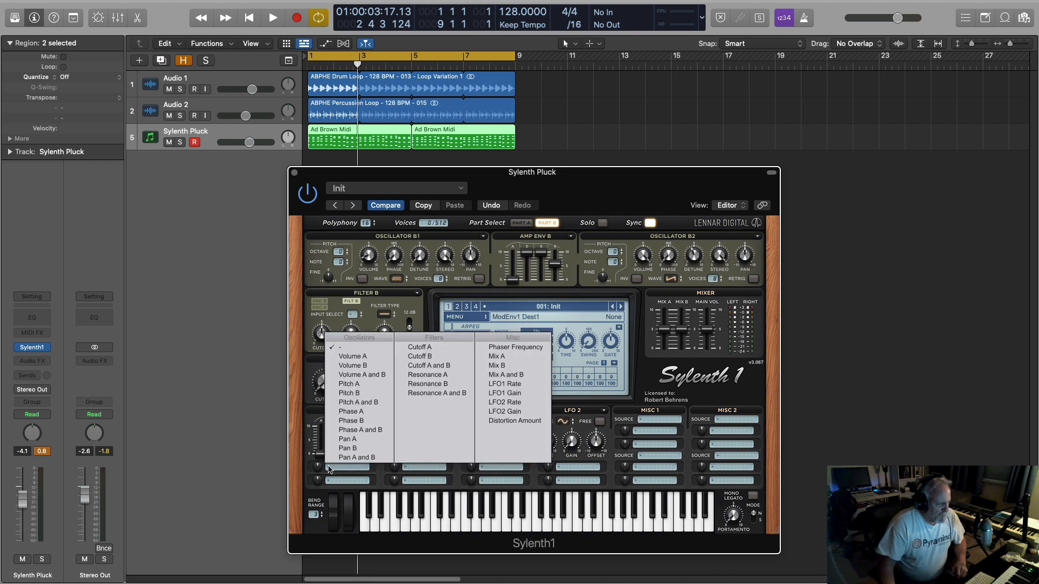
left_click(430, 367)
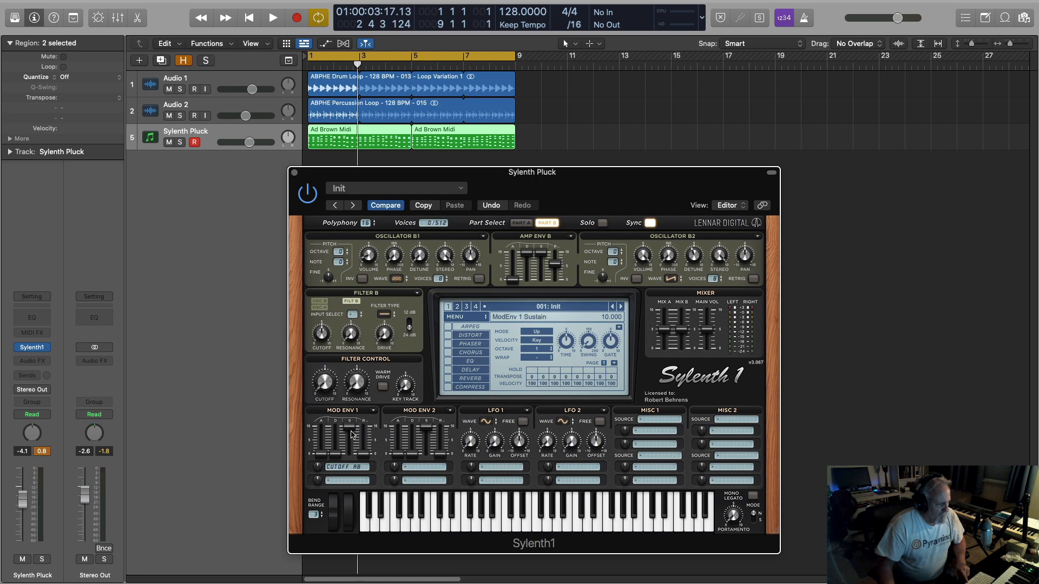
left_click_drag(349, 427, 337, 439)
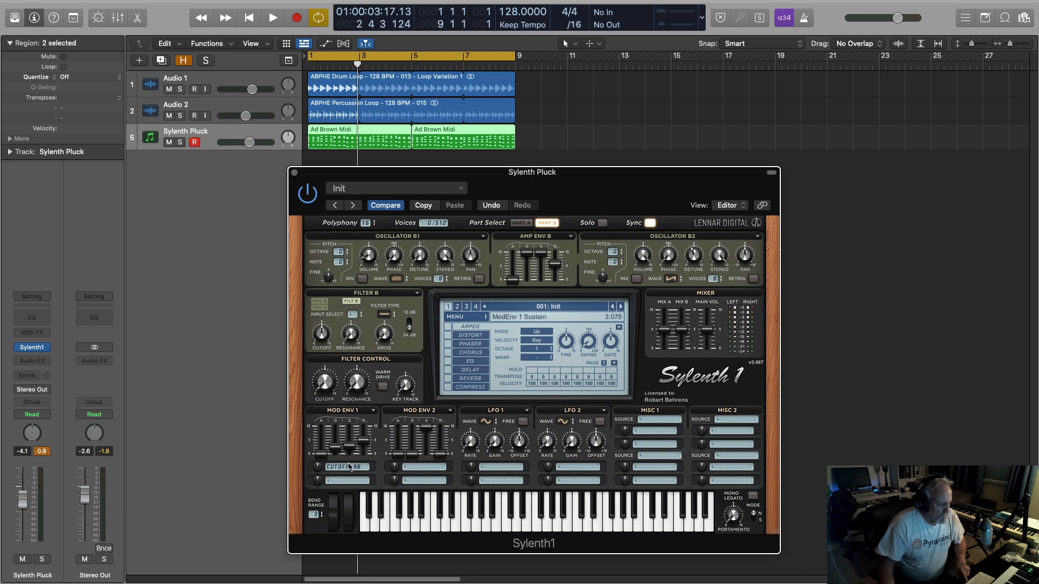
Play the loop briefly, and mute the Audio 1 and Audio 2 tracks.
key("space")
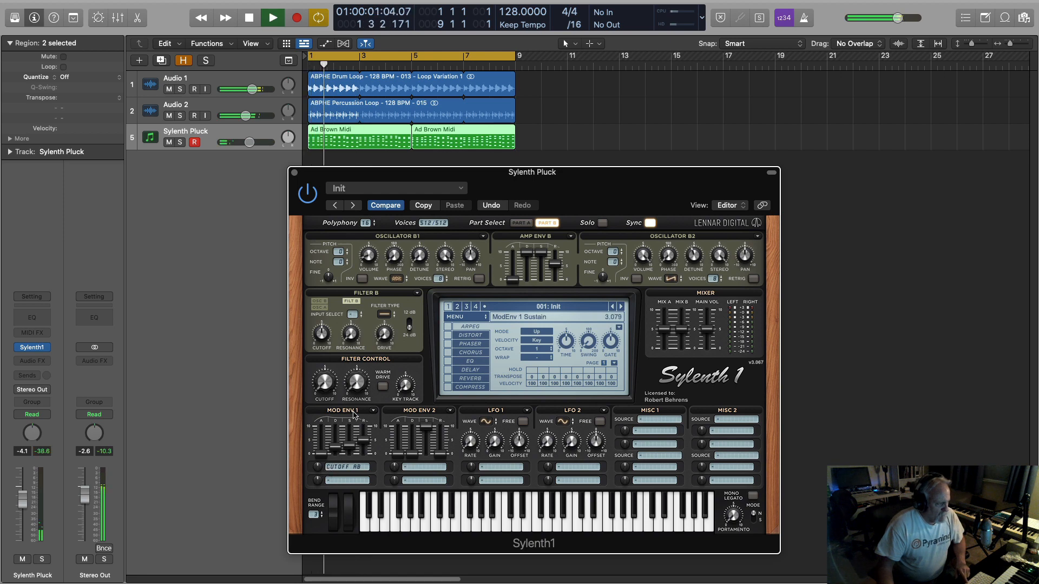
left_click(169, 90)
left_click(169, 116)
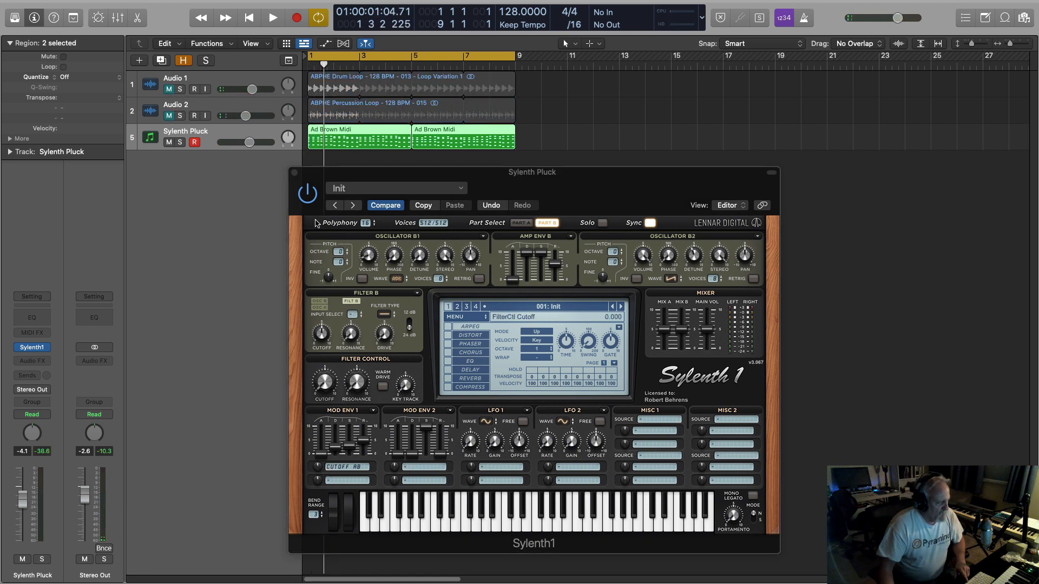
Sweep the Filter Control cutoff while the pluck loop plays alone, and return to Part A.
left_click_drag(326, 388, 327, 347)
key("space")
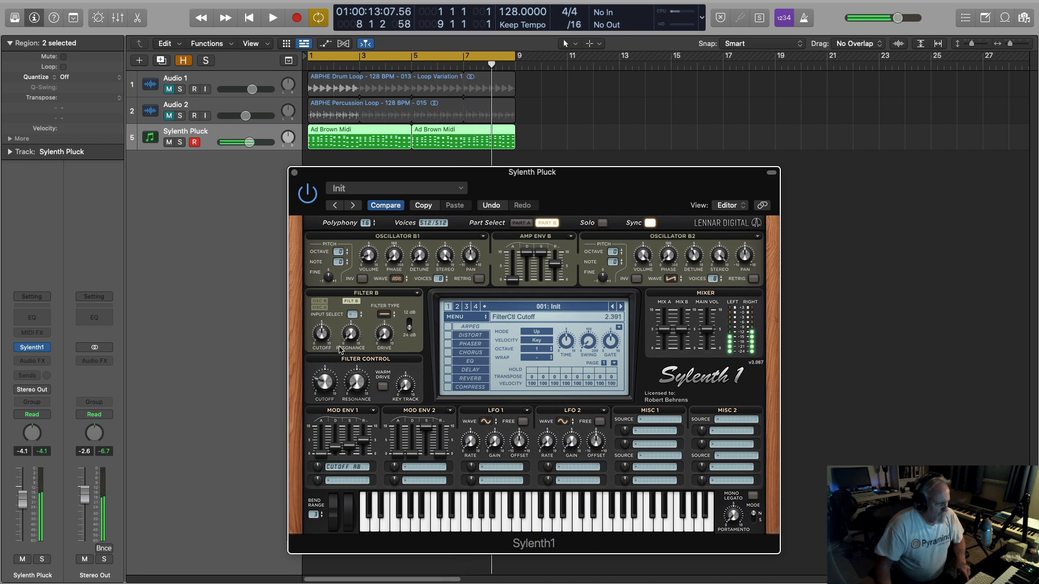
key("space")
key("space")
left_click(521, 223)
key("space")
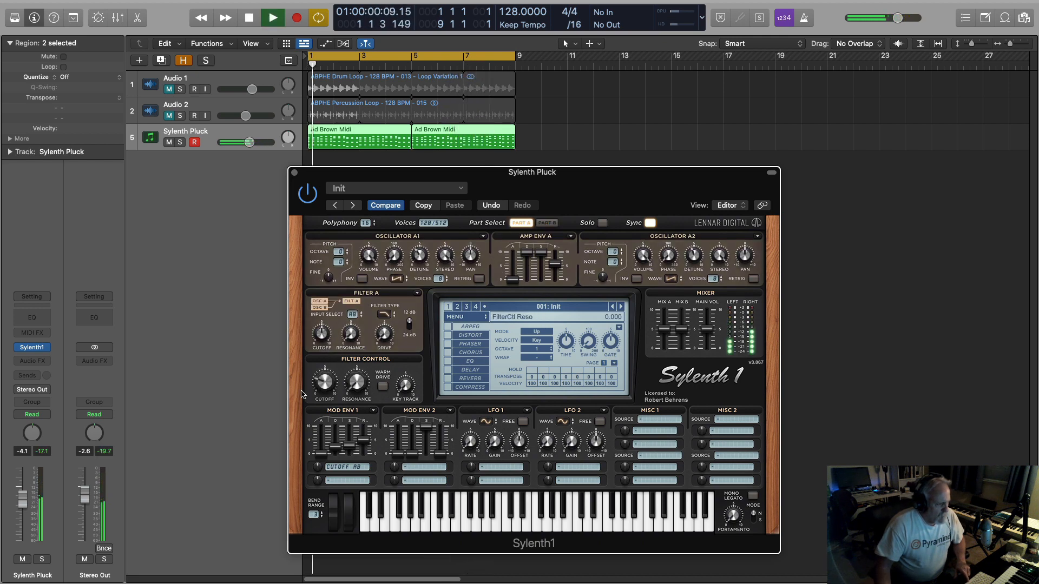
left_click_drag(328, 359, 324, 383)
key("space")
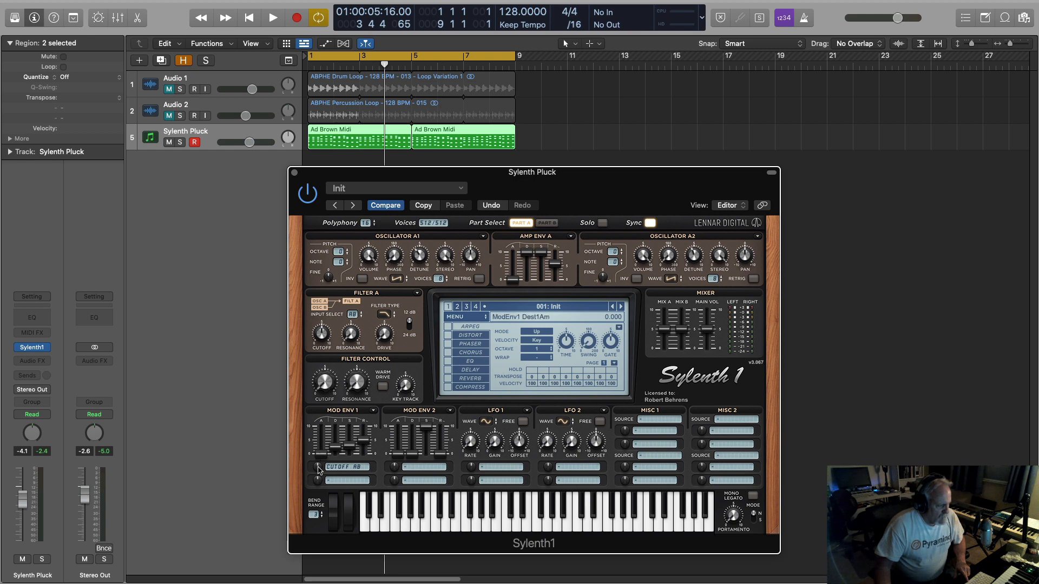
With the loop playing, set Mod Env 1's Cutoff AB amount to 6.553 and the Filter Control cutoff to 2.593.
key("space")
left_click_drag(319, 469, 325, 430)
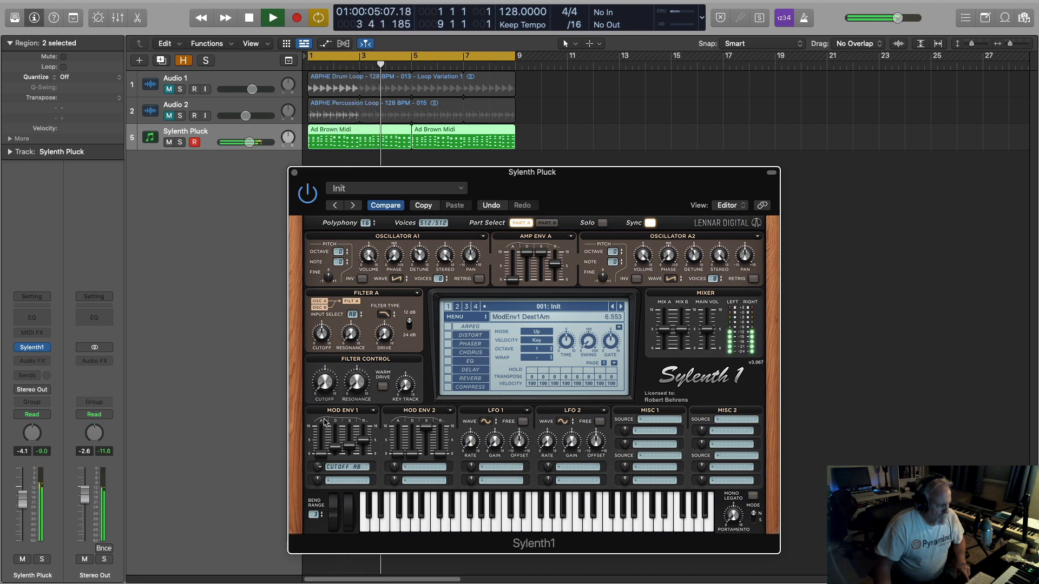
key("space")
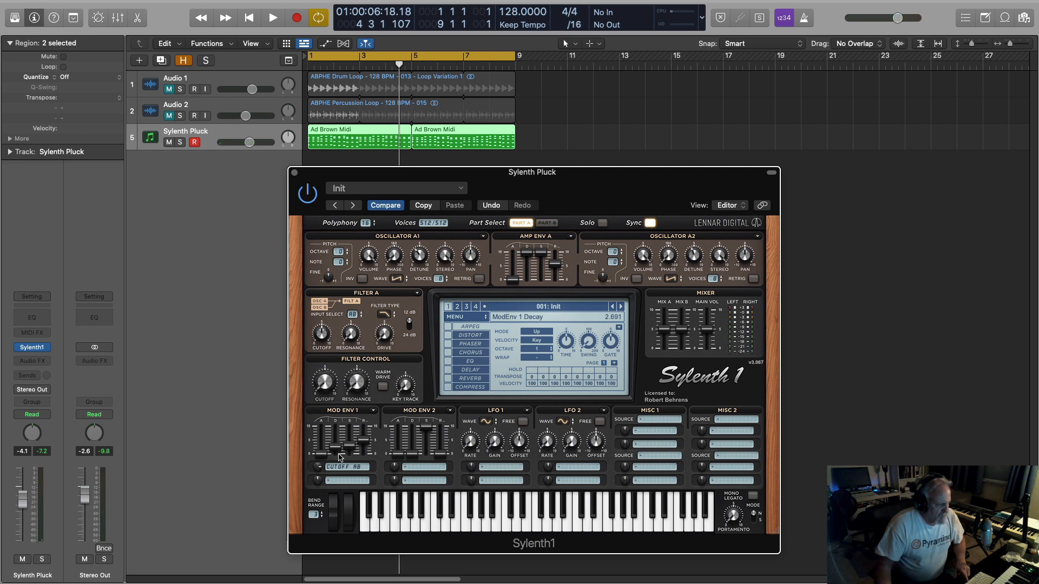
key("space")
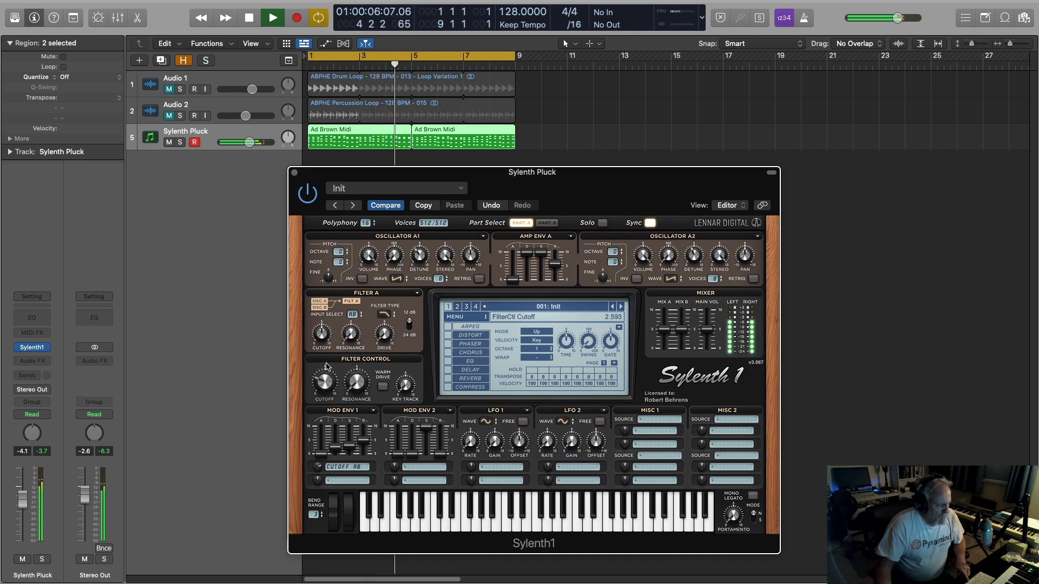
key("space")
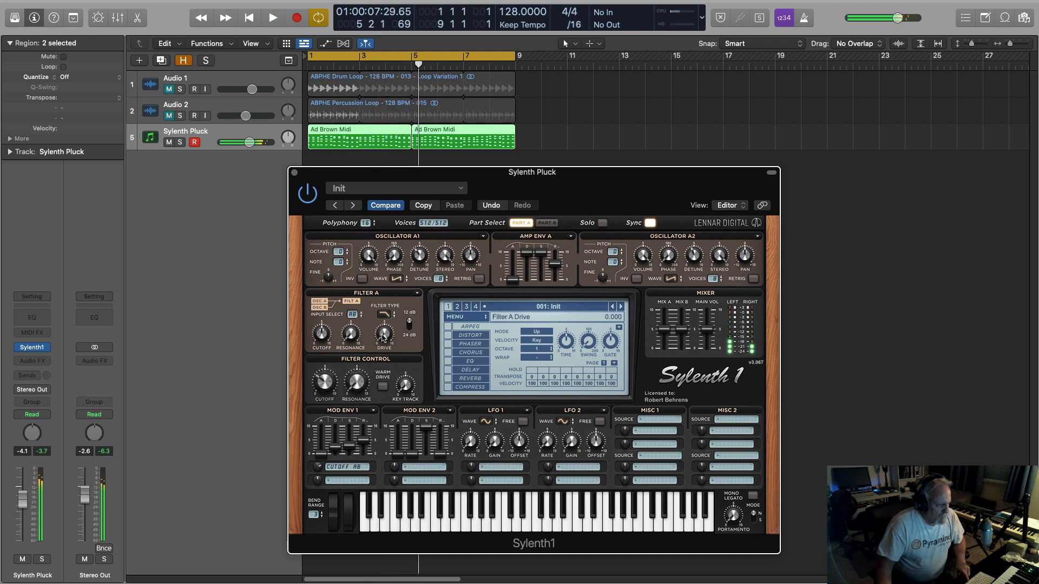
Set Filter A's drive to 0.992 and the Filter Control resonance to 1.397 while auditioning the loop.
key("space")
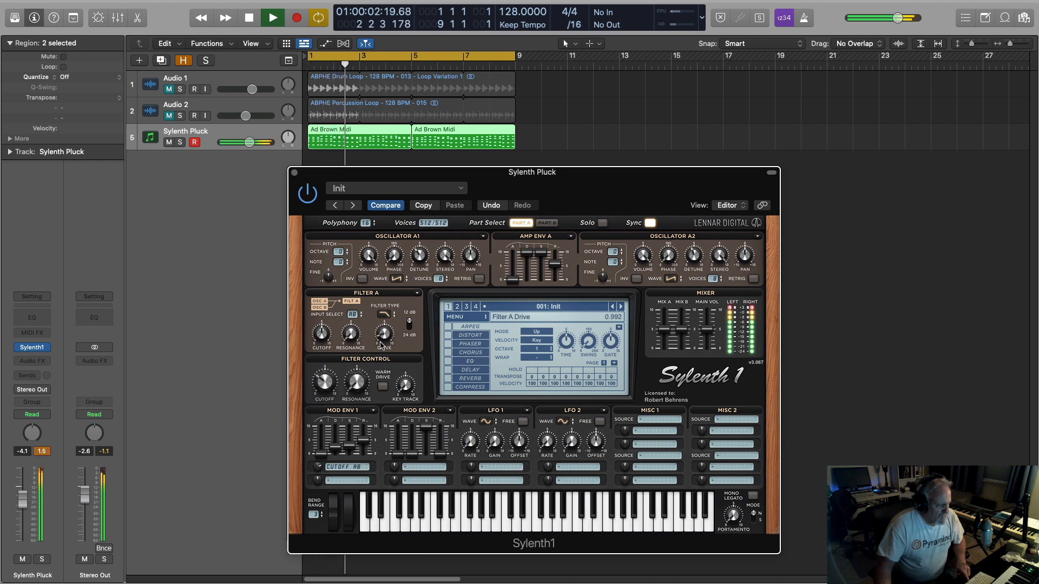
key("space")
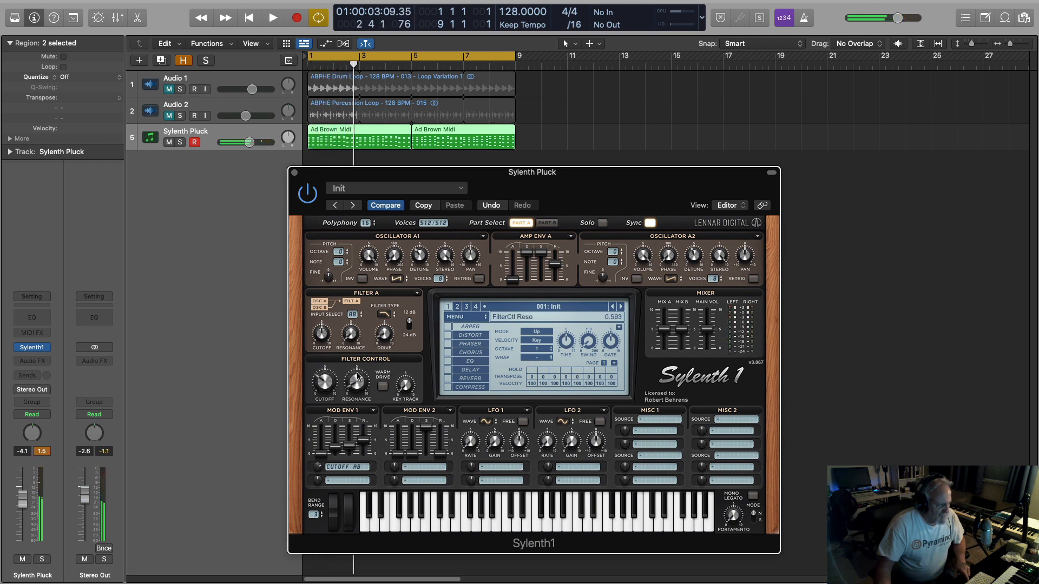
key("space")
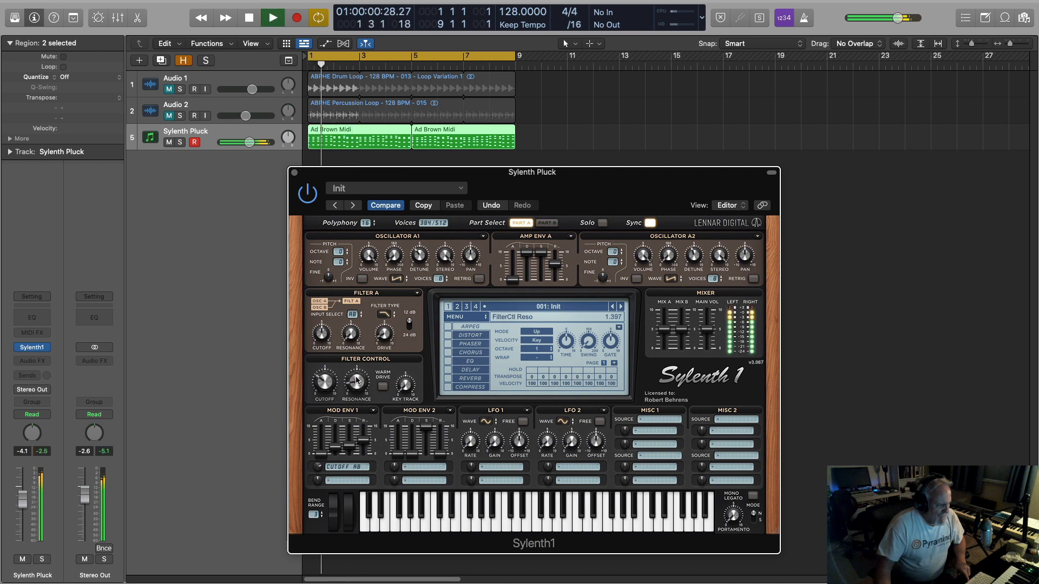
key("space")
key("space")
Audition the loop while raising the Filter Control cutoff to about 5.8.
left_click_drag(323, 383, 330, 362)
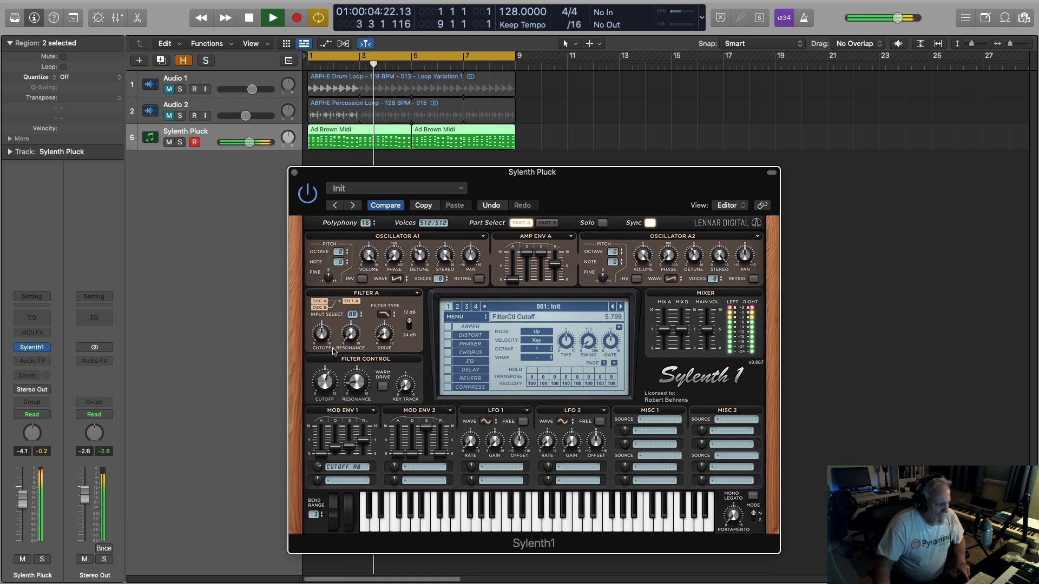
key("space")
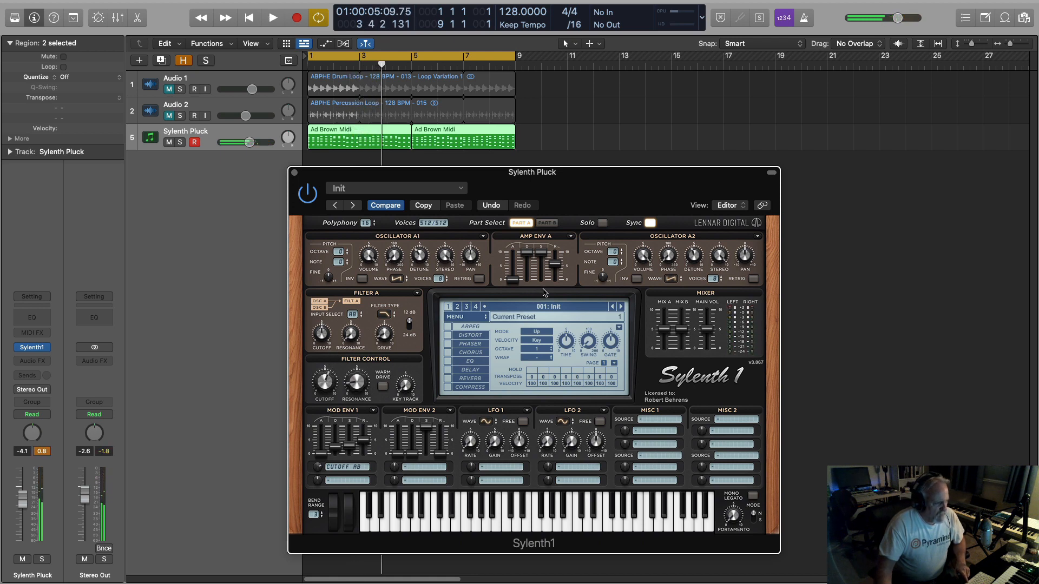
In Part B, set oscillator B1's volume to 0.741 while the loop plays.
left_click(548, 223)
key("space")
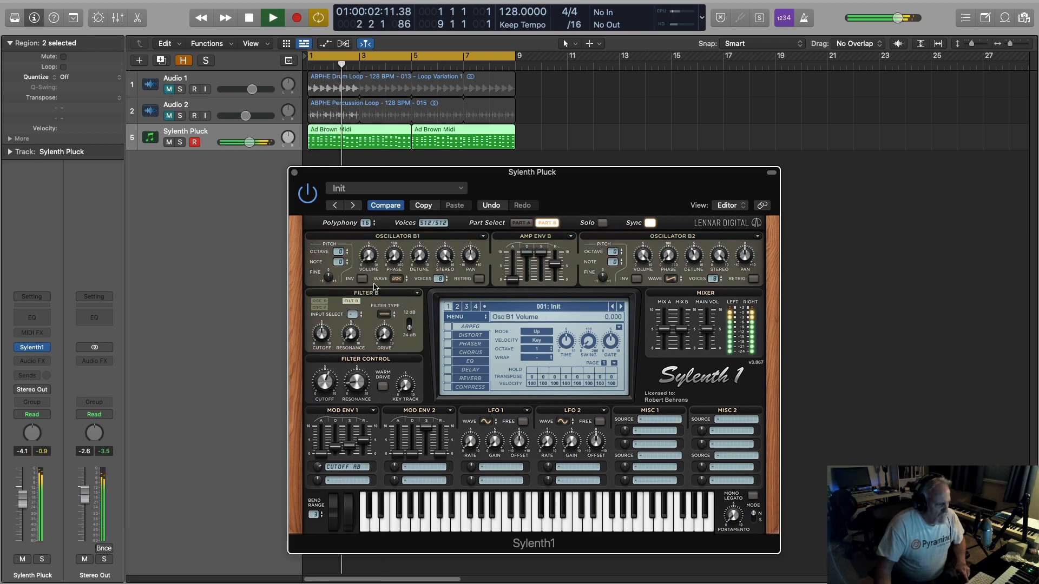
mouse_move(369, 266)
left_mouse_down()
mouse_move(370, 241)
mouse_move(370, 265)
left_mouse_up()
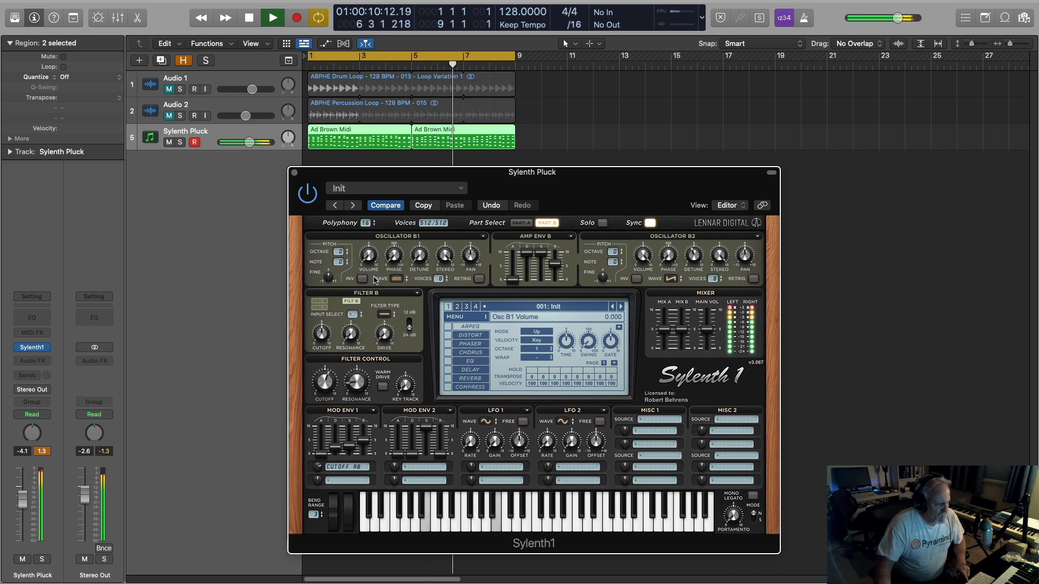
left_click_drag(370, 267, 372, 260)
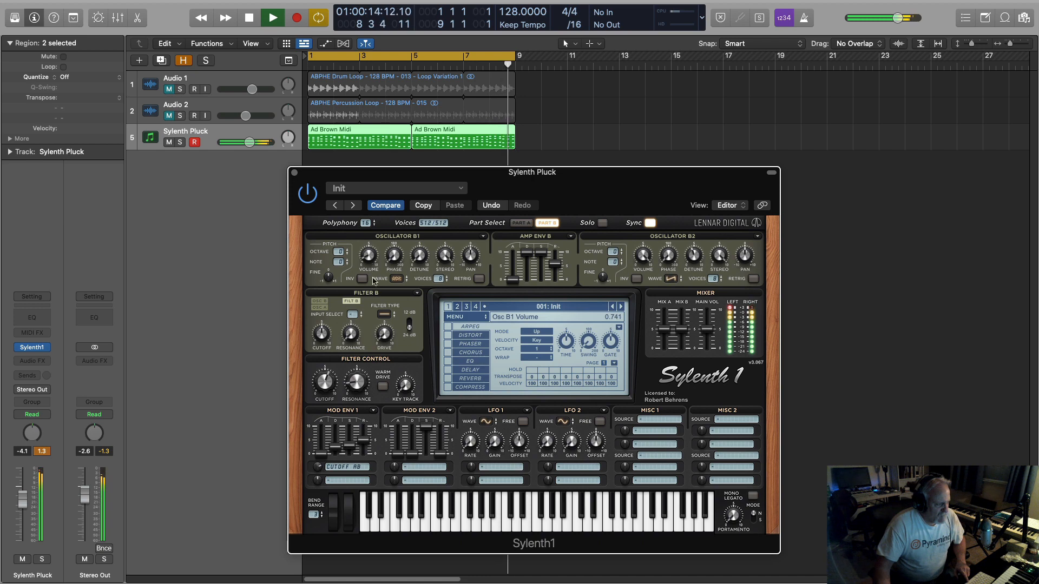
key("space")
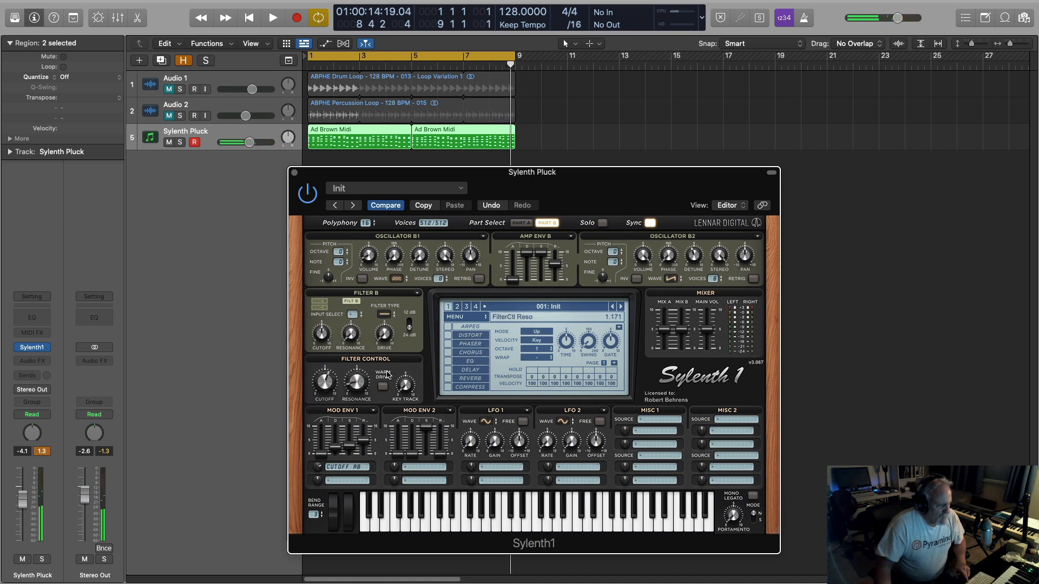
Set the Filter Control cutoff to 1.482 and lower the mixer's main volume to about 3.27 while auditioning the loop.
key("space")
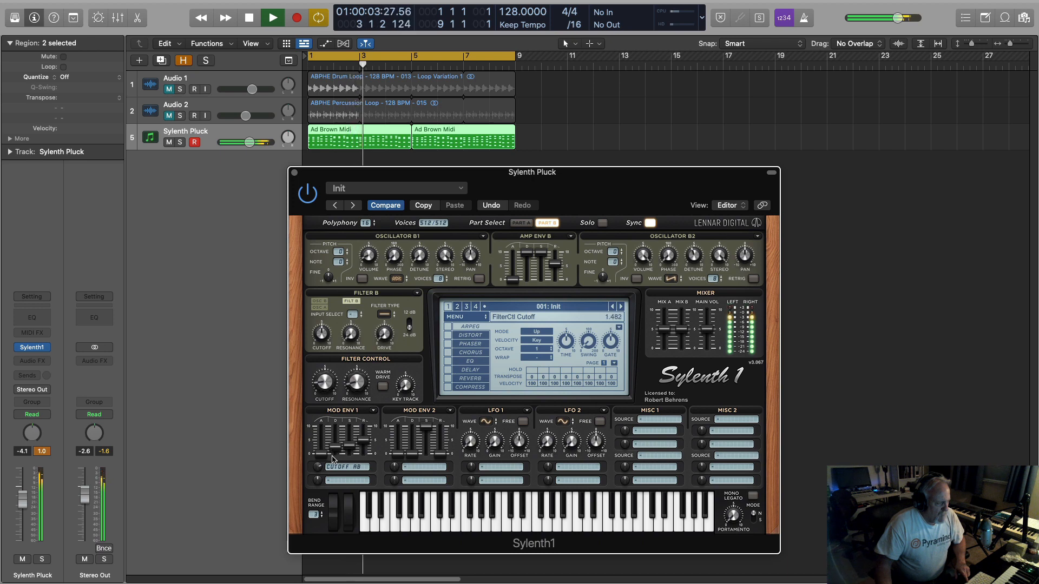
key("space")
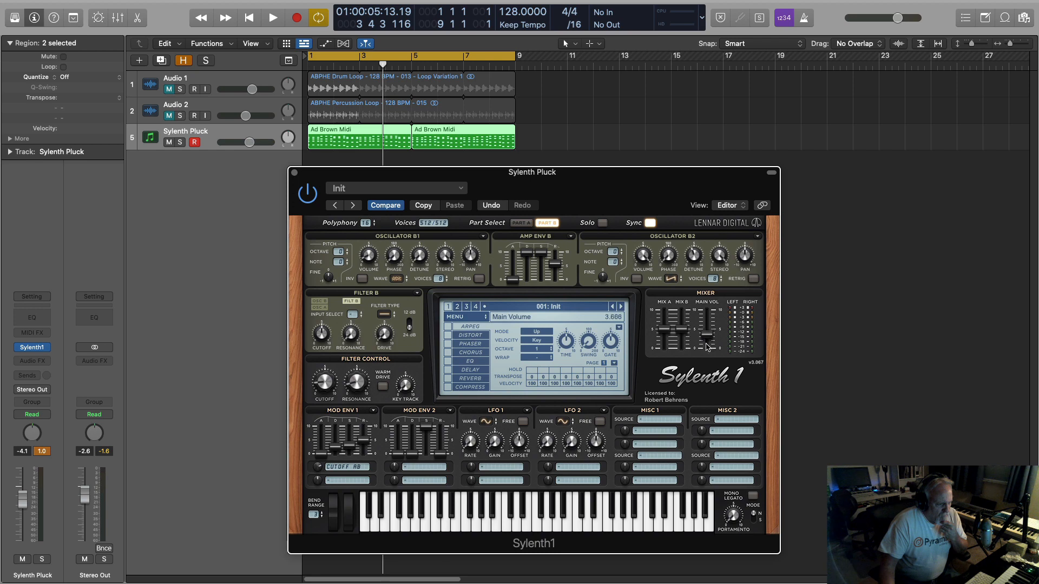
key("space")
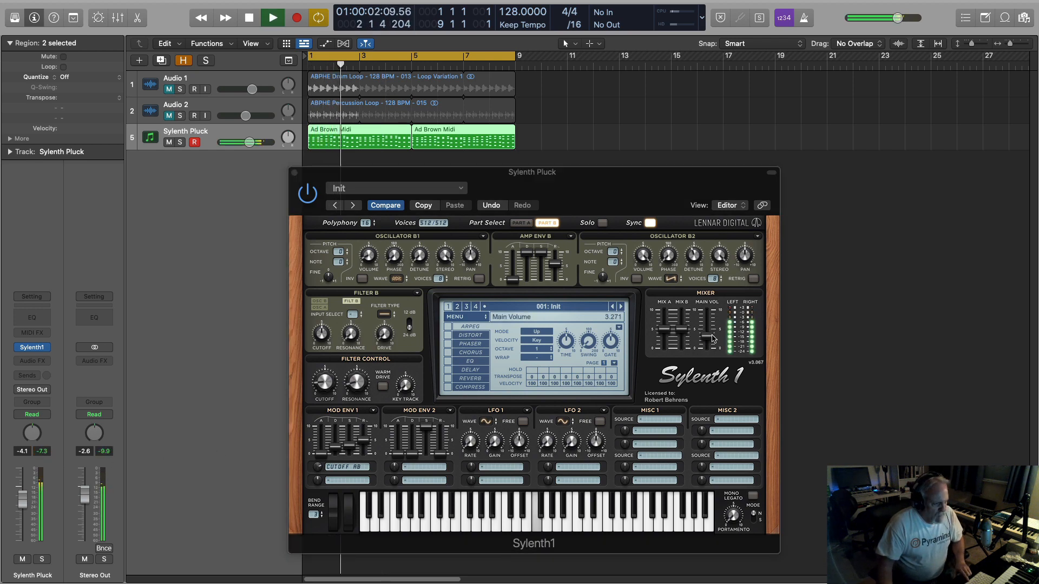
left_click_drag(709, 341, 709, 343)
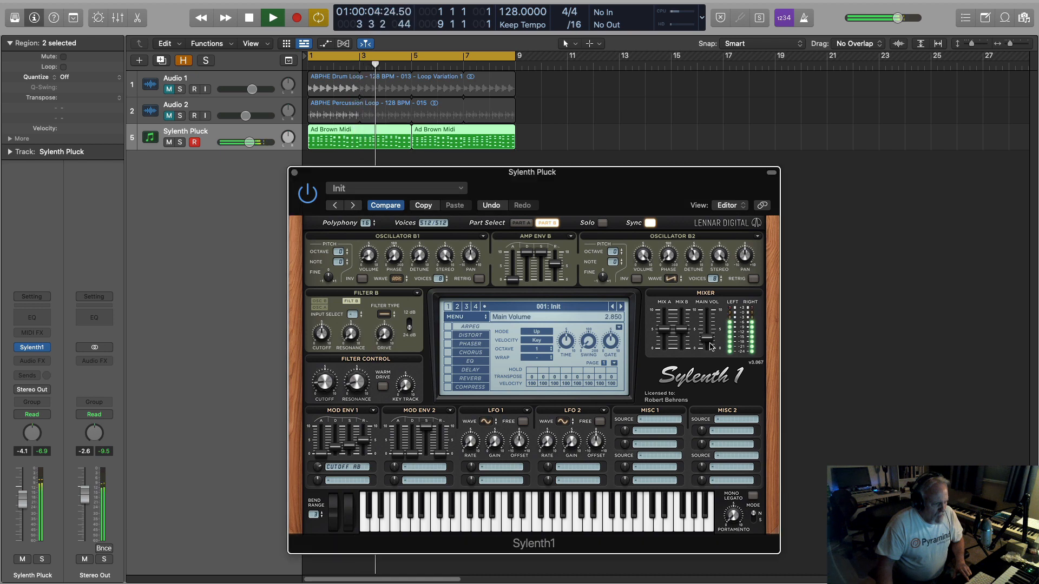
Reset the peak level reading on the Sylenth Pluck channel strip, and restart loop playback to recheck the level.
left_click(43, 452)
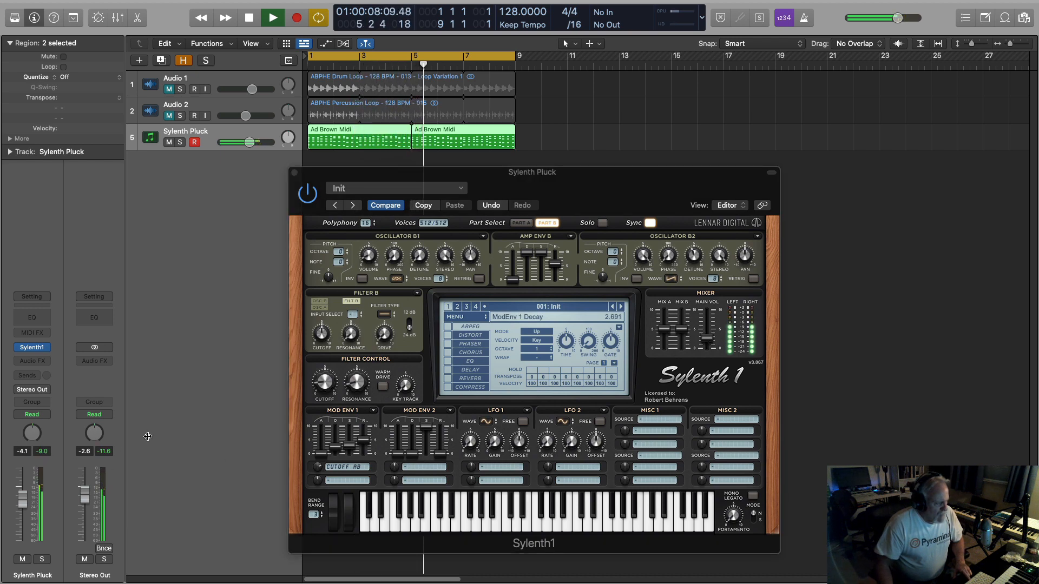
key("space")
key("space")
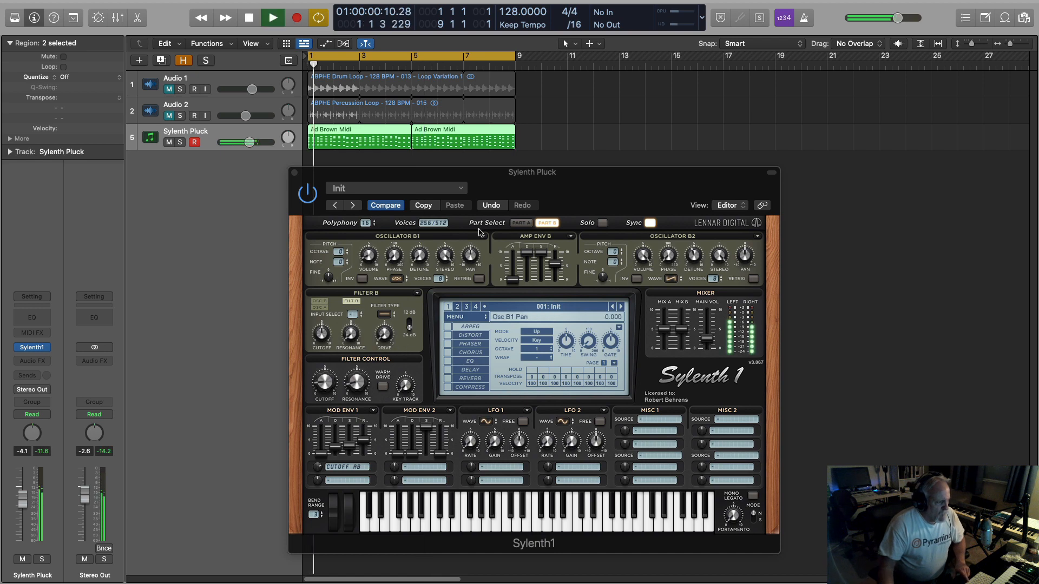
Switch the synth to Part A and add a send to Bus 1 on the Sylenth Pluck channel strip.
left_click(520, 223)
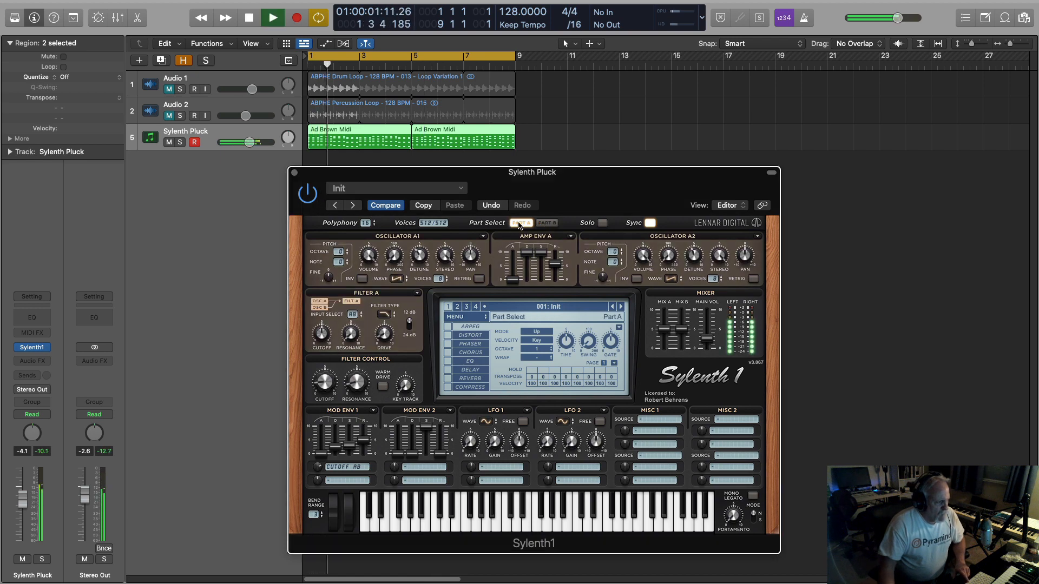
left_click(34, 377)
mouse_move(38, 391)
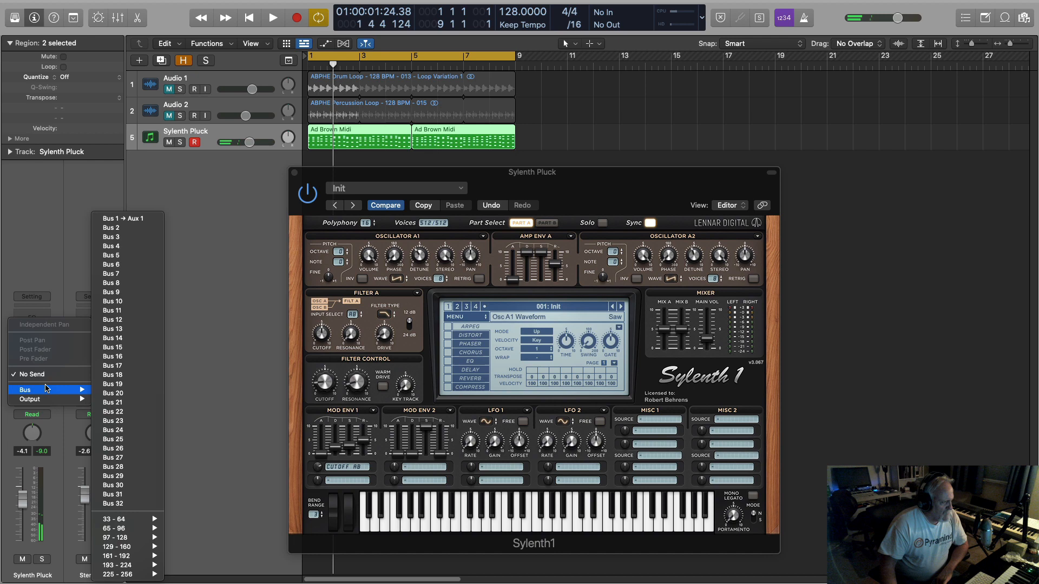
left_click(131, 219)
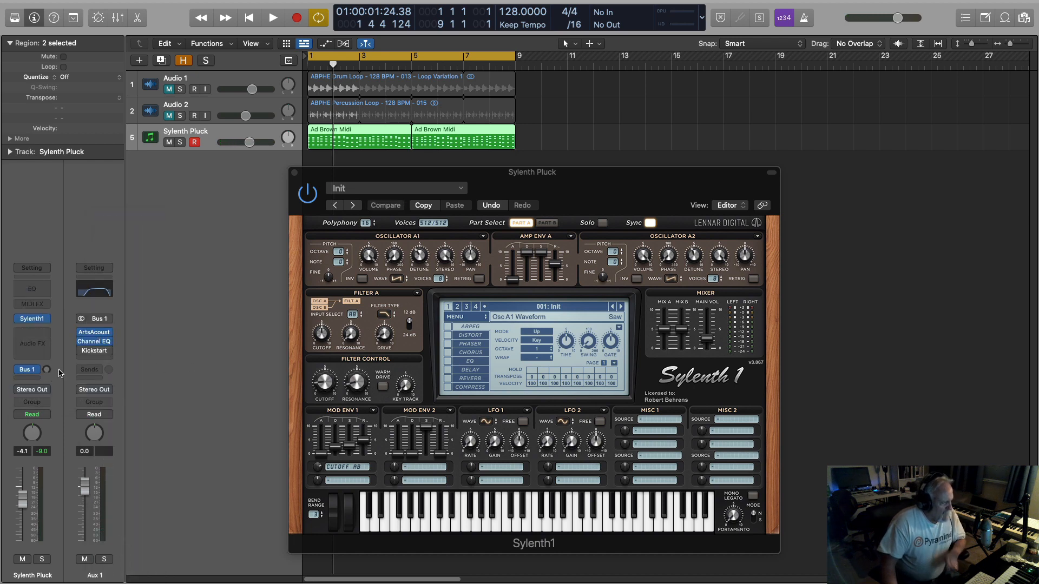
Examine the Aurosonic preset settings in the ArtsAcoustic Reverb on Aux 1, and close the reverb window.
left_click(94, 333)
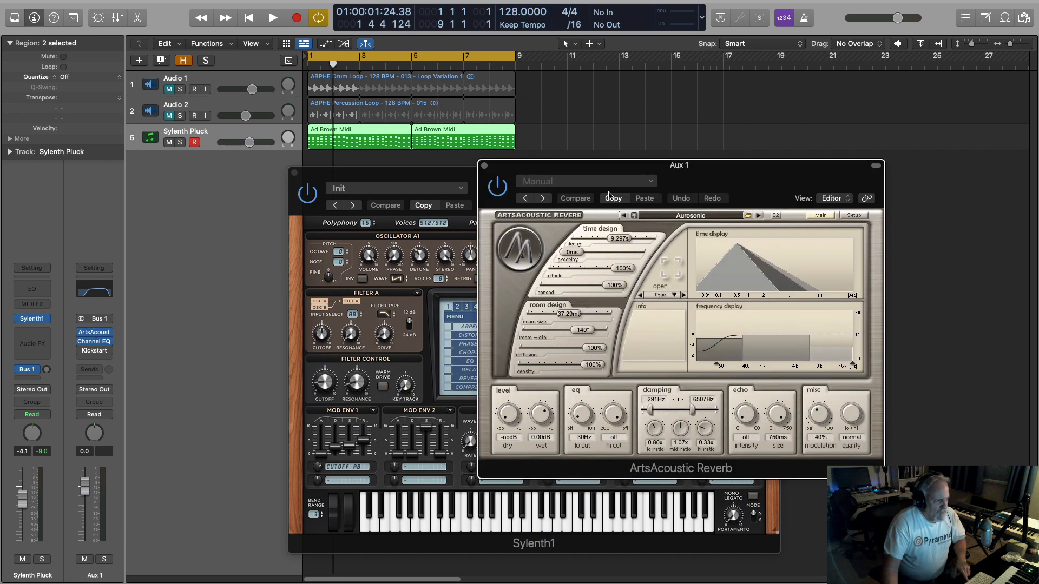
left_click_drag(718, 168, 592, 144)
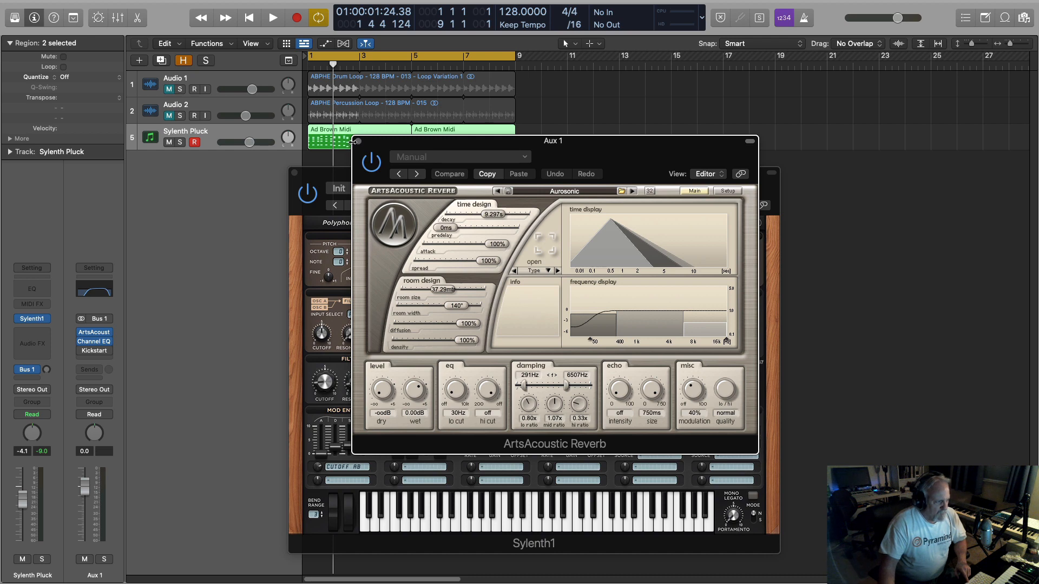
left_click(358, 141)
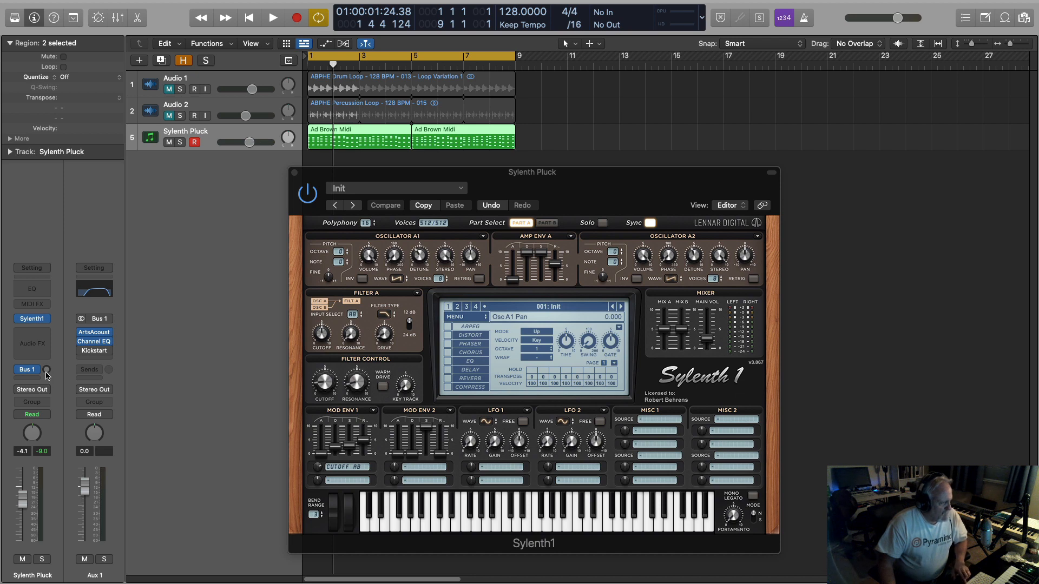
Raise the Bus 1 send to about -16.6 dB and set the Filter Control cutoff to 3.491 while auditioning the loop.
left_click_drag(47, 370, 49, 339)
key("space")
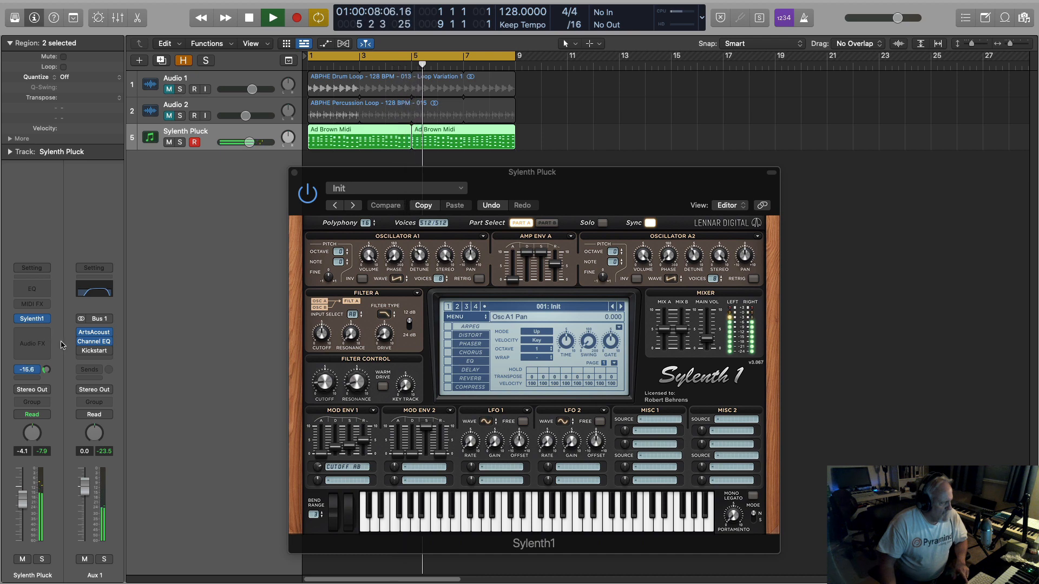
left_click(325, 371)
left_click_drag(324, 371, 326, 352)
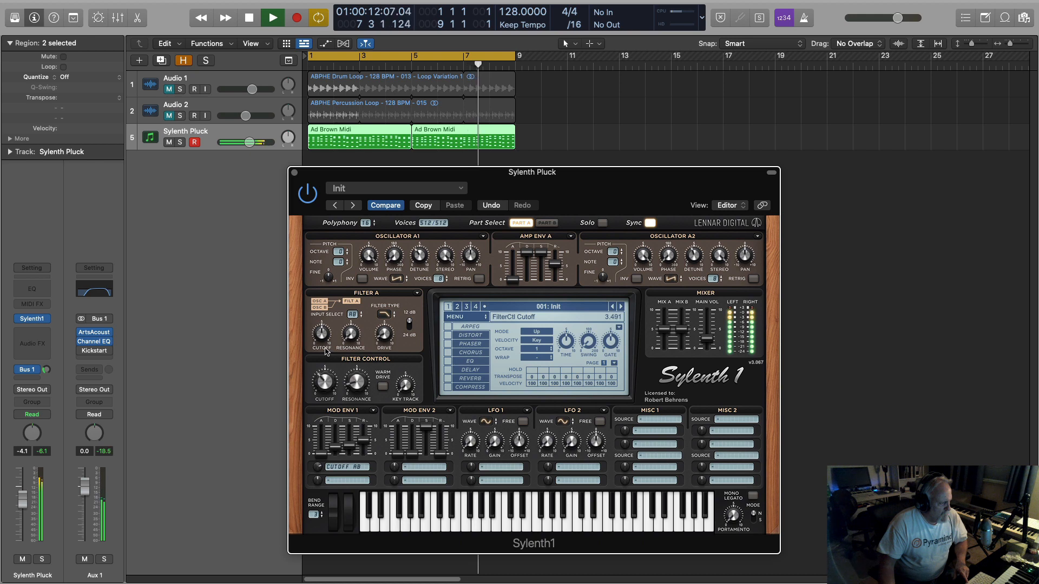
left_click(356, 382)
key("space")
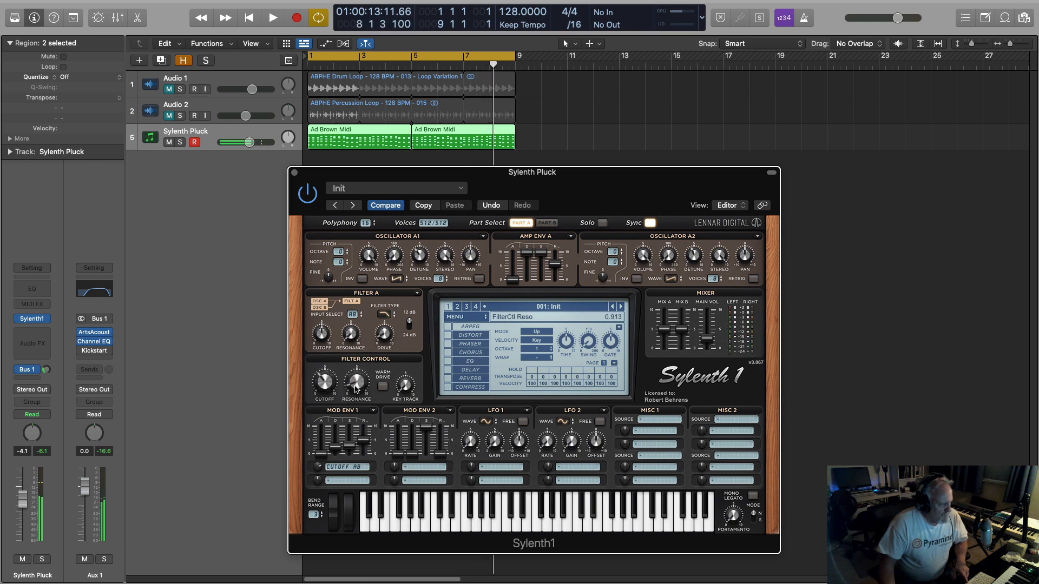
Replay the loop with the Filter Control cutoff at 3.563, and reduce the Mod Env 1 cutoff modulation amount to 3.735.
key("space")
left_click(325, 389)
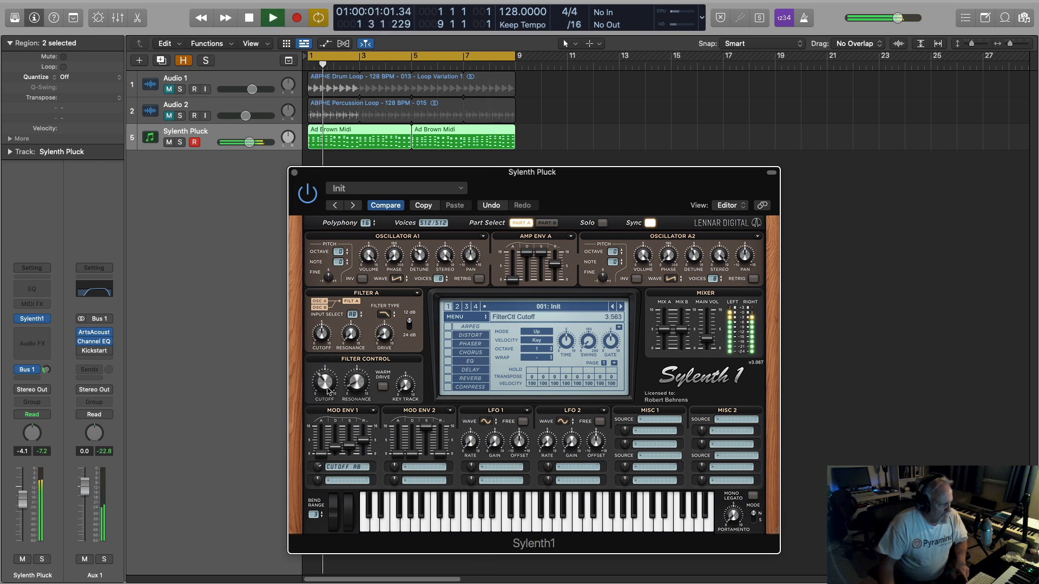
left_click(318, 468)
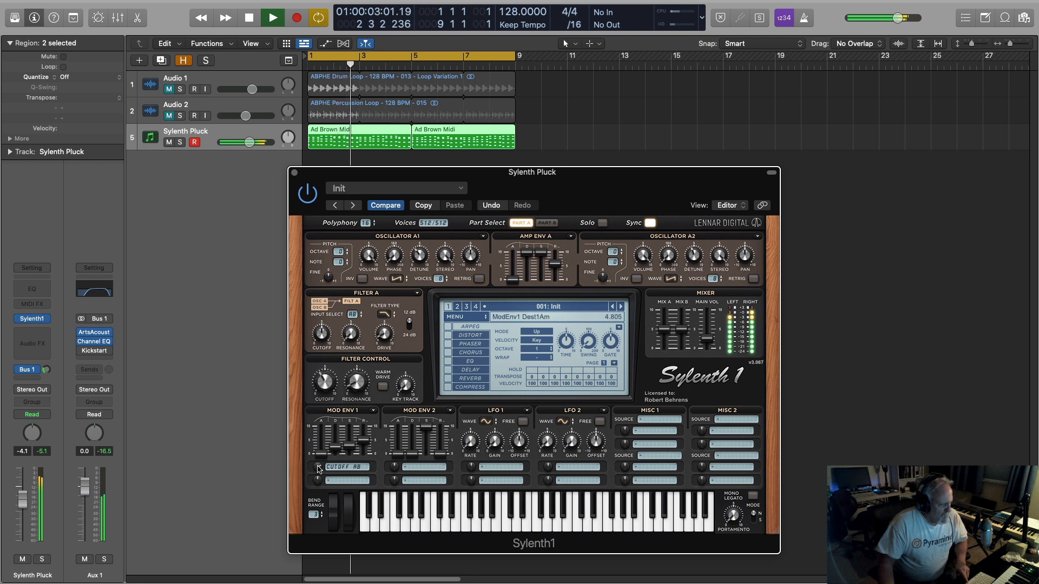
left_click_drag(318, 469, 319, 475)
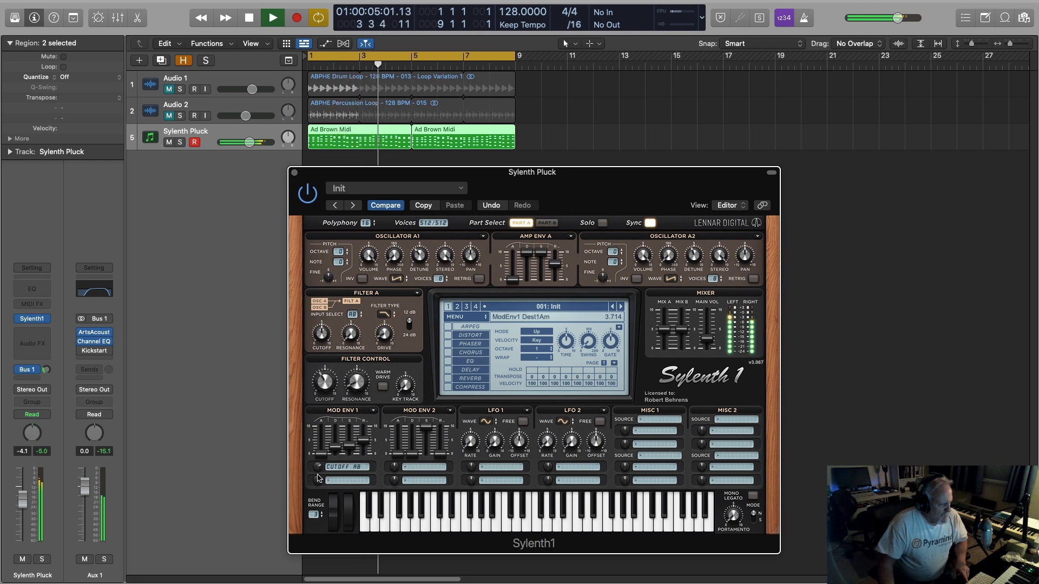
left_click(326, 419)
key("space")
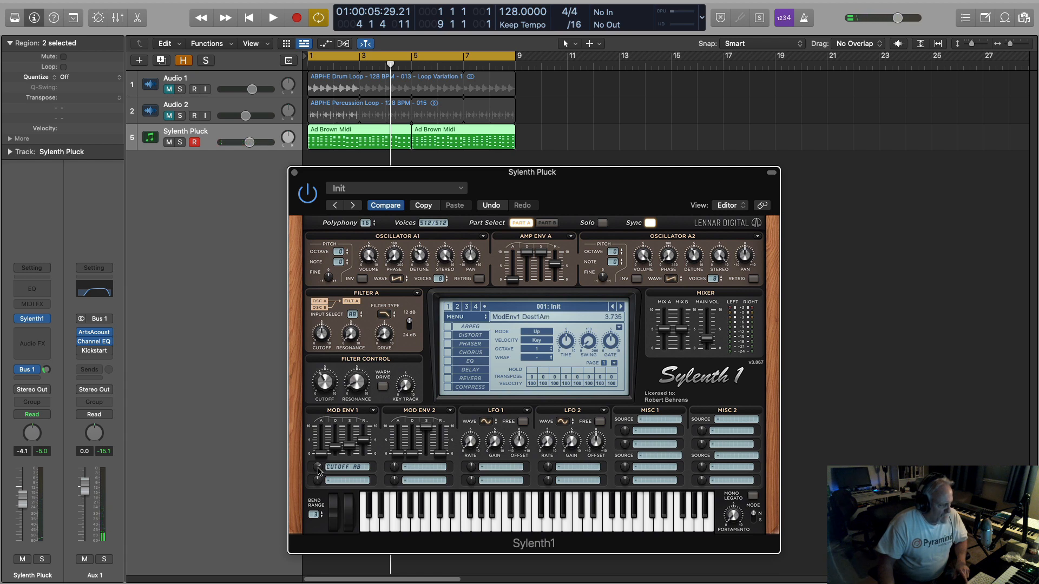
While looping playback, nudge the Mod Env 1 cutoff amount up and bring the Filter Control cutoff down to 1.662.
key("space")
left_click_drag(323, 383, 319, 402)
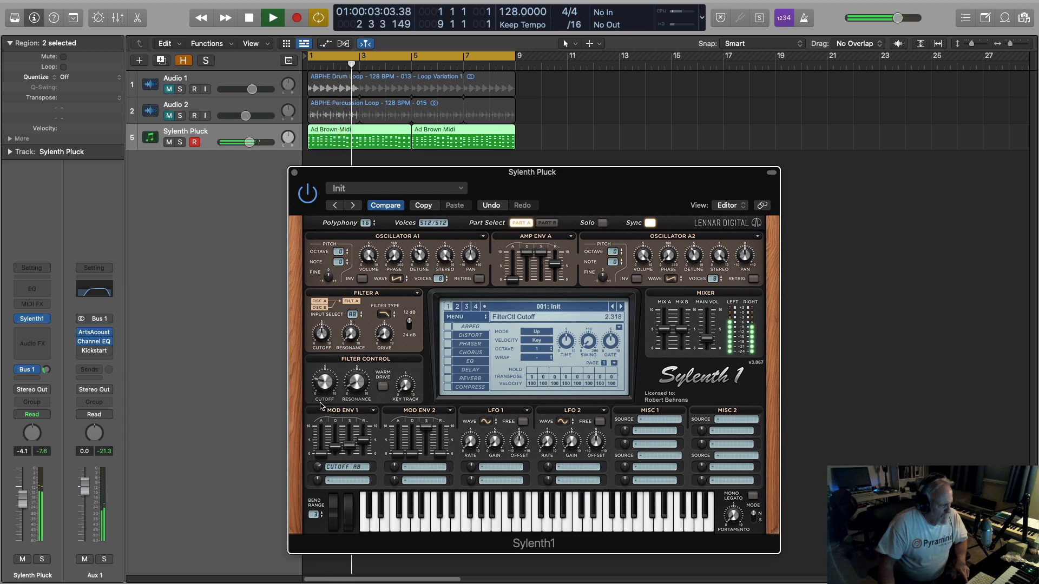
left_click_drag(319, 473, 320, 466)
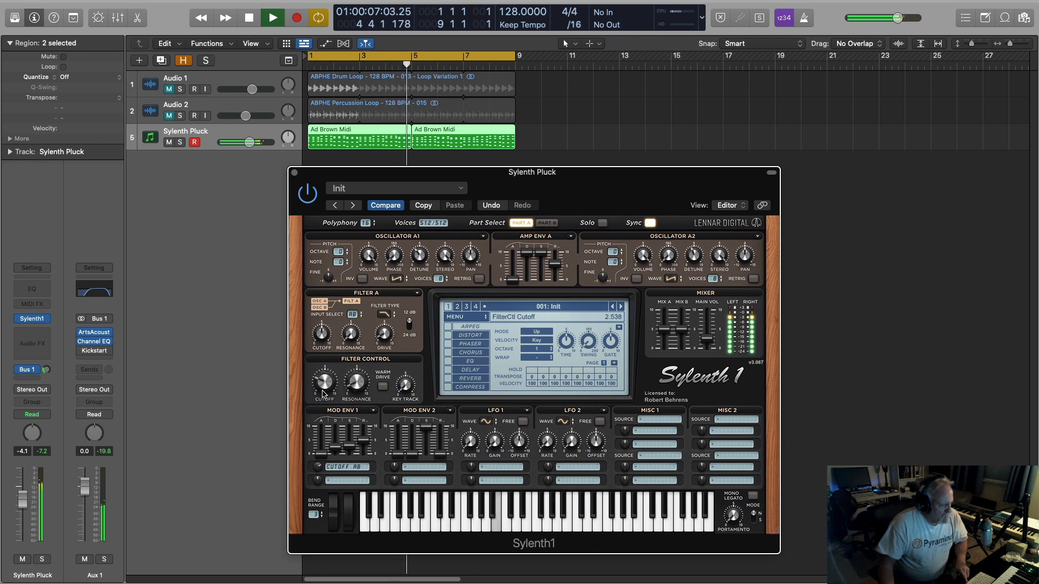
mouse_move(325, 402)
left_mouse_down()
mouse_move(338, 308)
mouse_move(322, 397)
left_mouse_up()
key("space")
key("space")
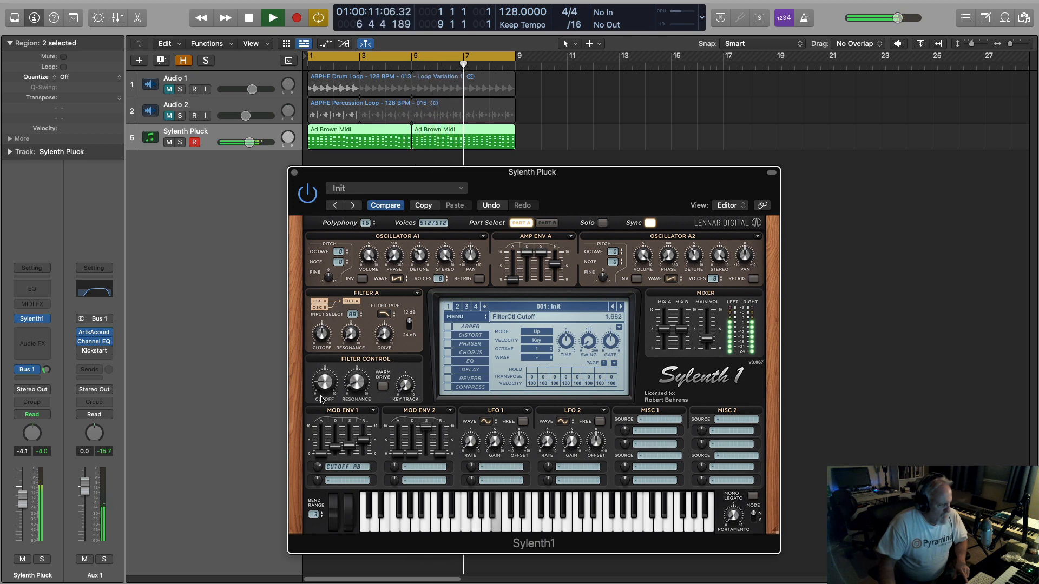
key("space")
Add a Channel EQ to the Sylenth Pluck channel, enable its low cut at 134 Hz, and play the loop.
left_click(37, 290)
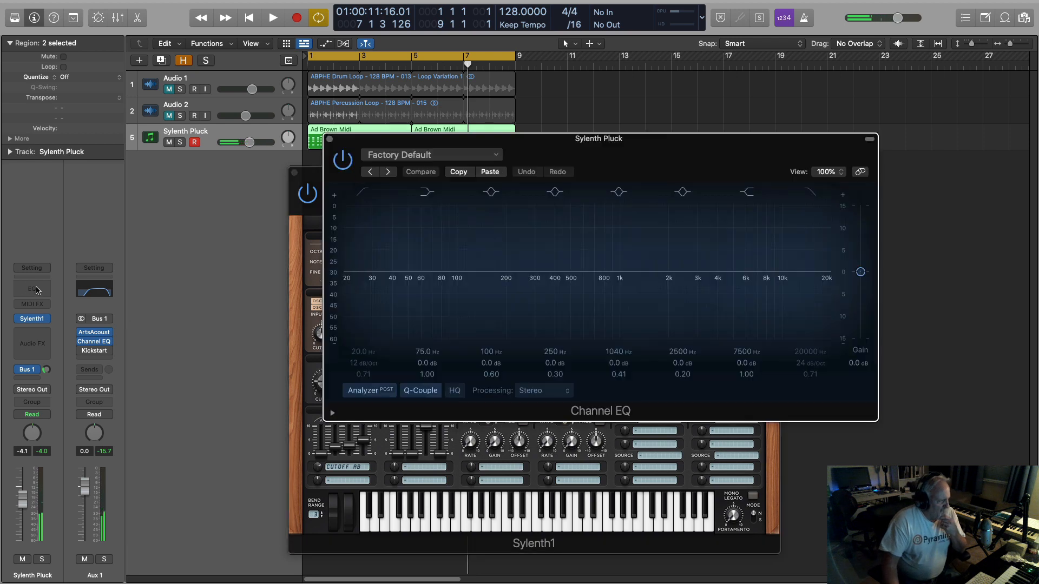
left_click(363, 192)
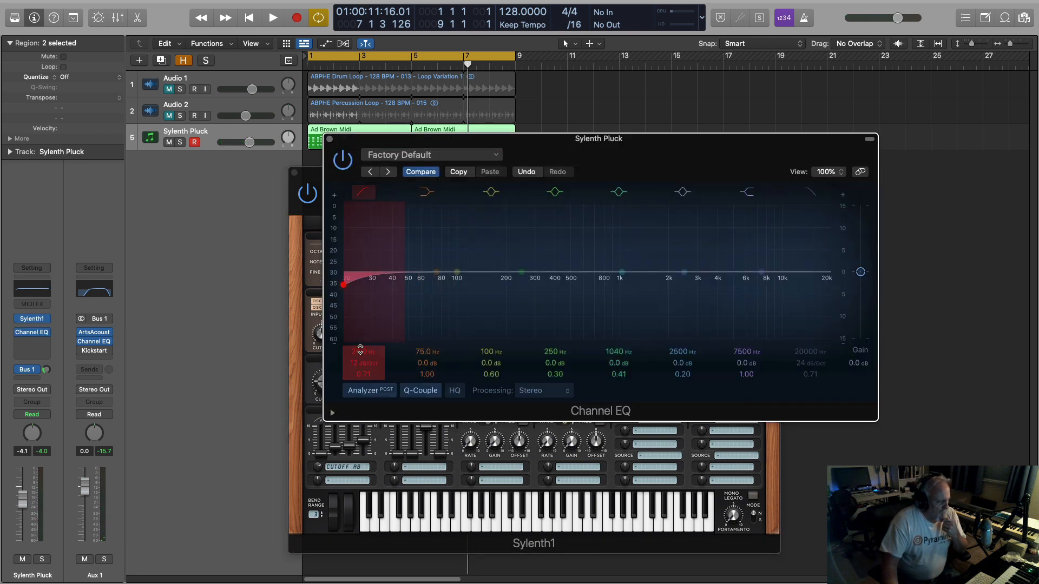
left_click_drag(380, 285, 468, 285)
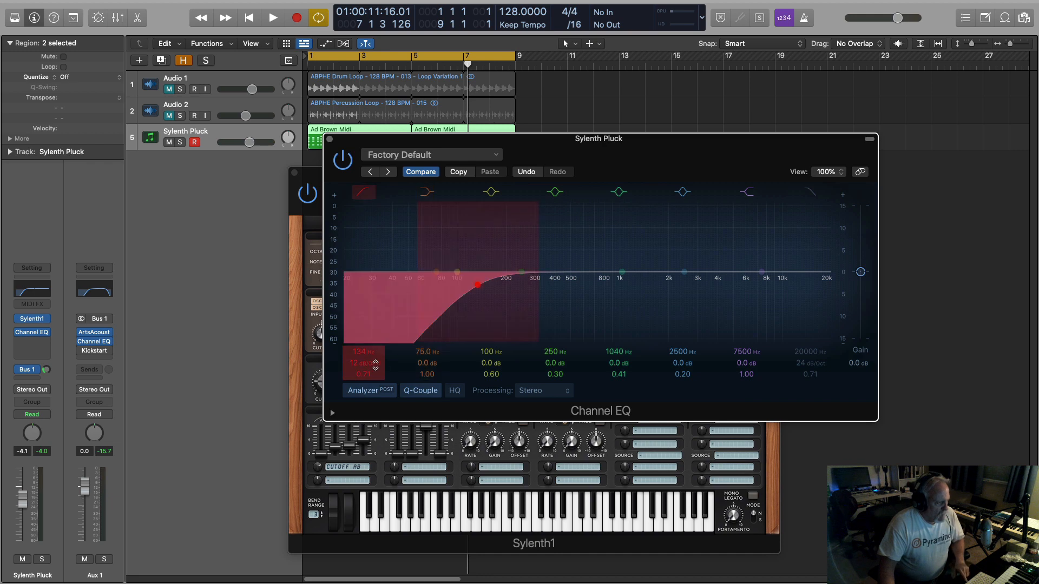
key("space")
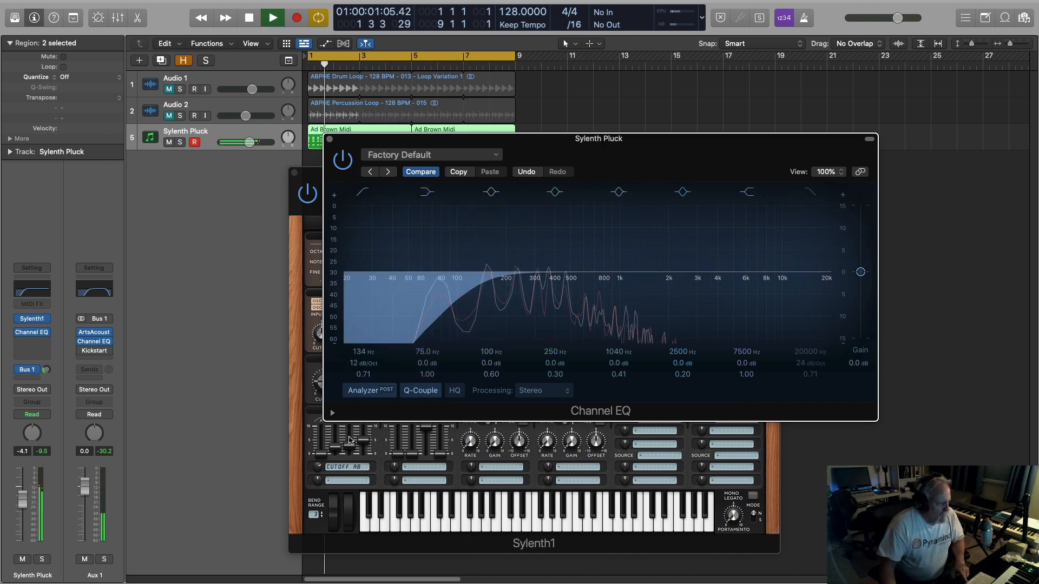
Move the EQ's low cut down to 57.5 Hz with a 24 dB/Oct slope, and close the EQ window.
left_click_drag(476, 285, 443, 285)
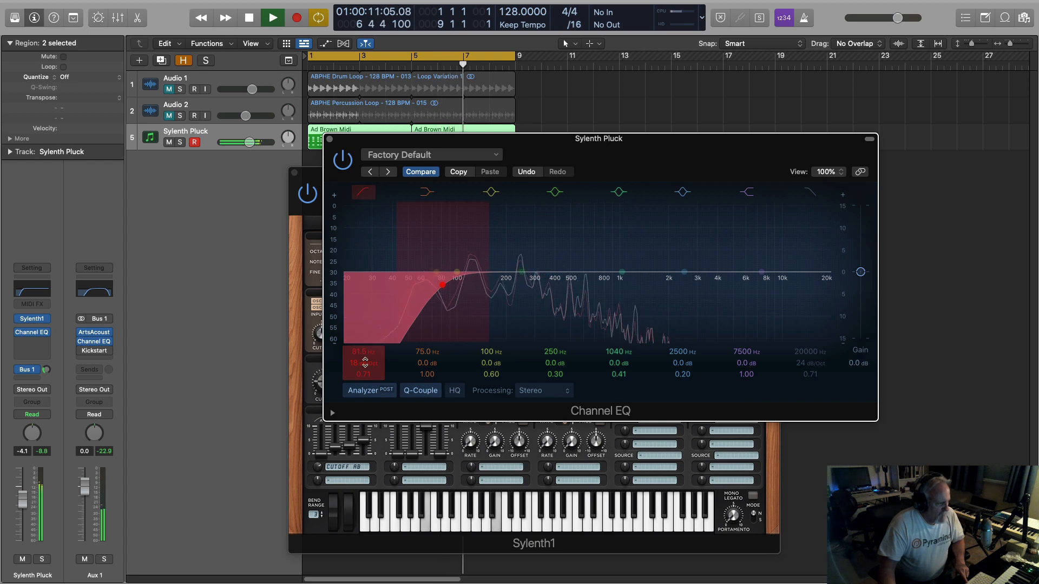
left_click_drag(363, 363, 361, 377)
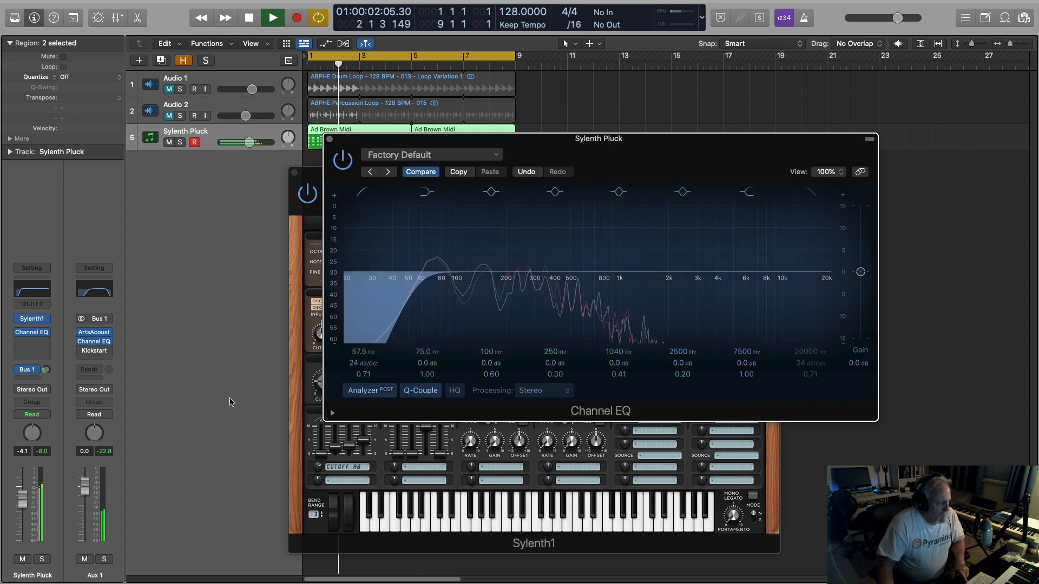
key("super+w")
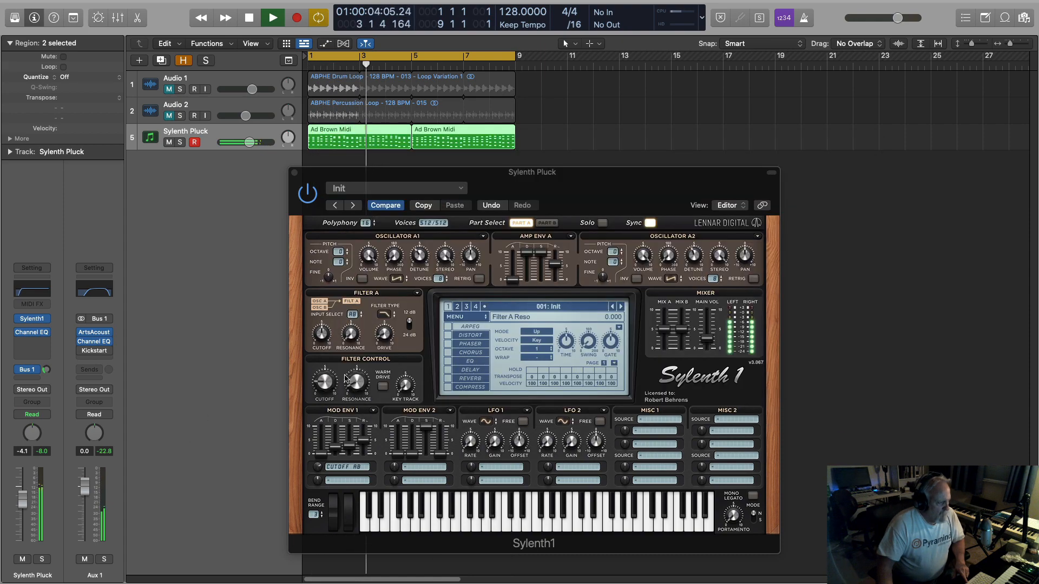
Raise the Filter Control cutoff to 2.965, and unmute Audio 1 and Audio 2 to play them with the pluck.
left_click_drag(327, 383, 326, 372)
key("space")
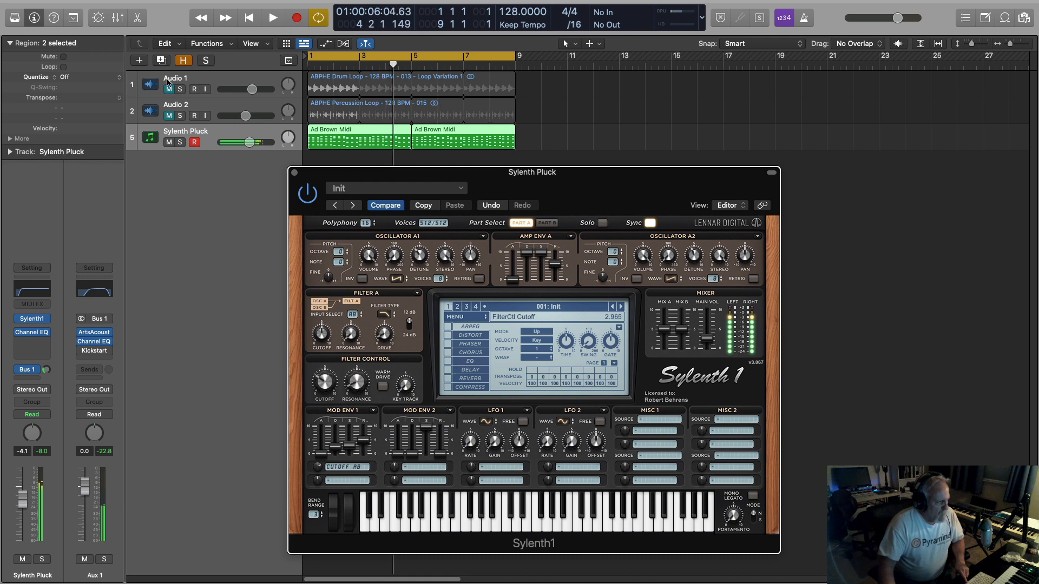
left_click(172, 88)
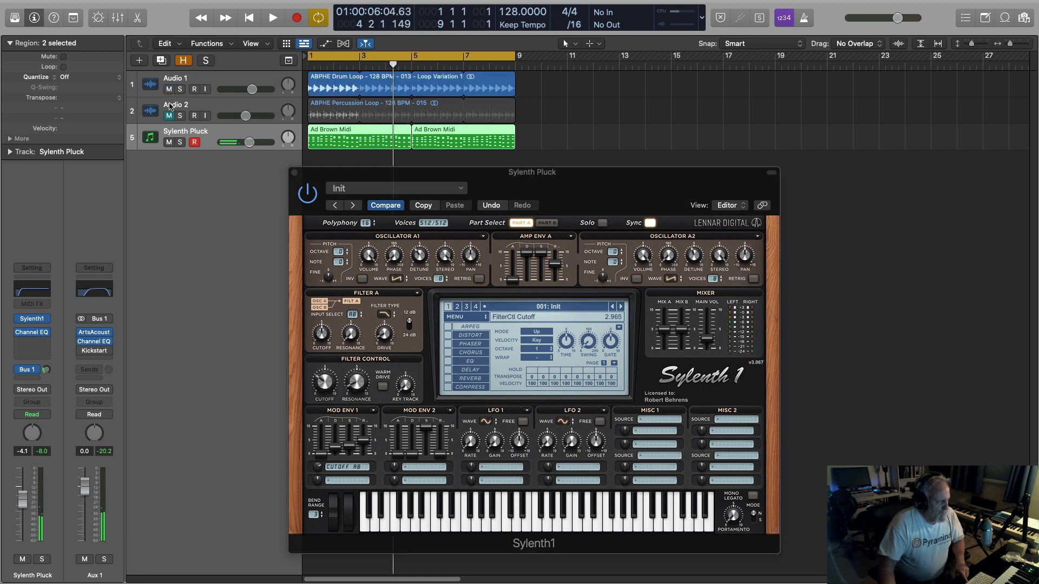
left_click(169, 116)
key("space")
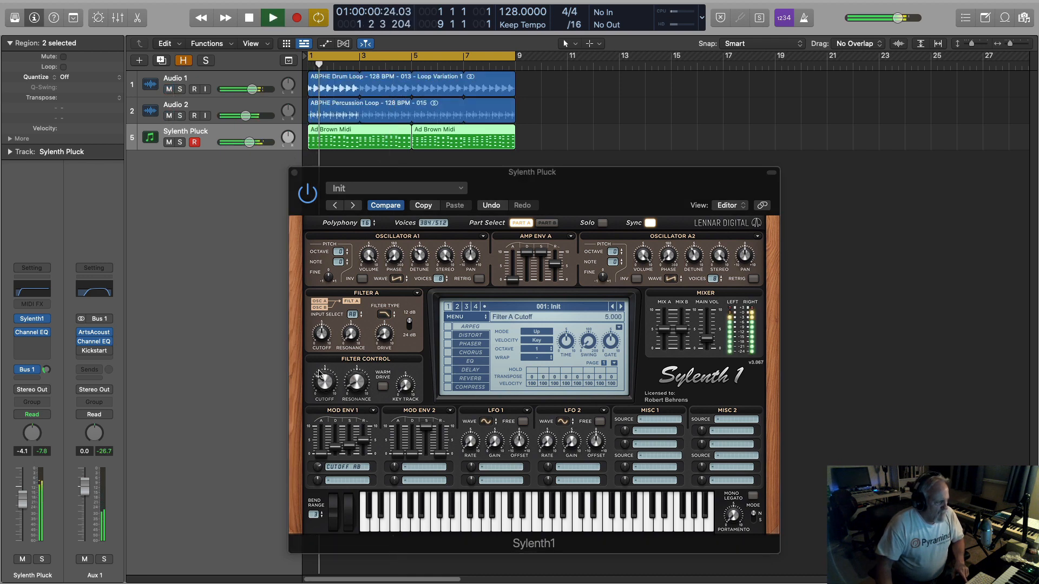
With the drums playing, raise the Filter Control cutoff to 3.907 and set the Bus 1 send to about -17.0 dB.
mouse_move(323, 383)
left_mouse_down()
mouse_move(325, 404)
mouse_move(327, 381)
left_mouse_up()
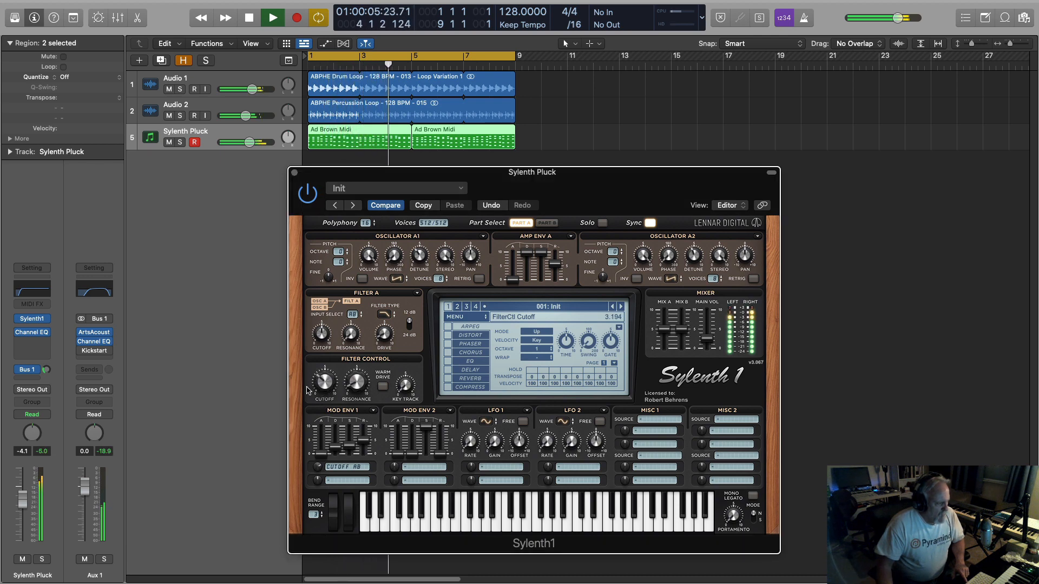
left_click(47, 371)
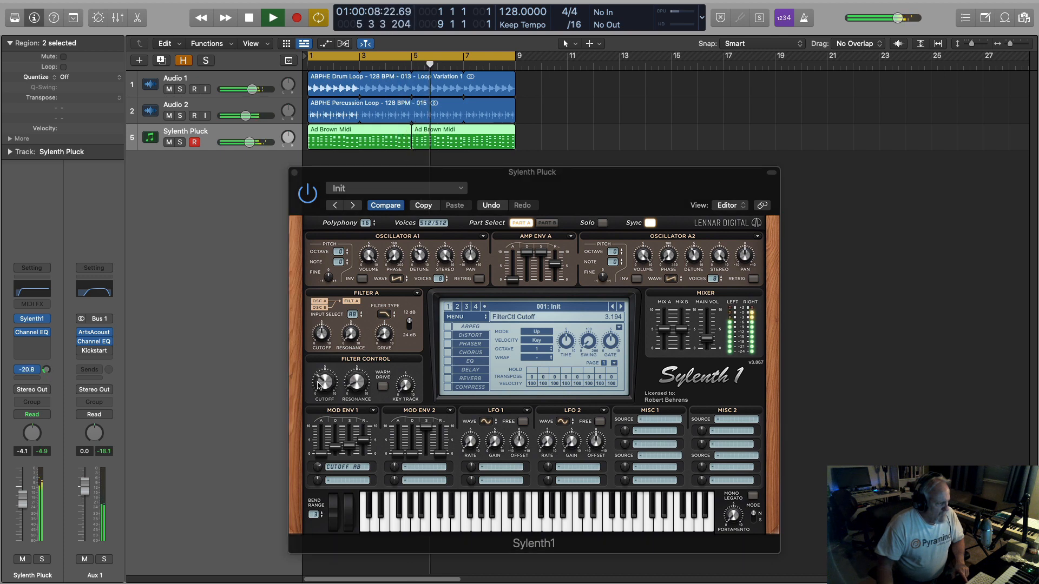
mouse_move(320, 384)
left_mouse_down()
mouse_move(327, 367)
mouse_move(323, 376)
left_mouse_up()
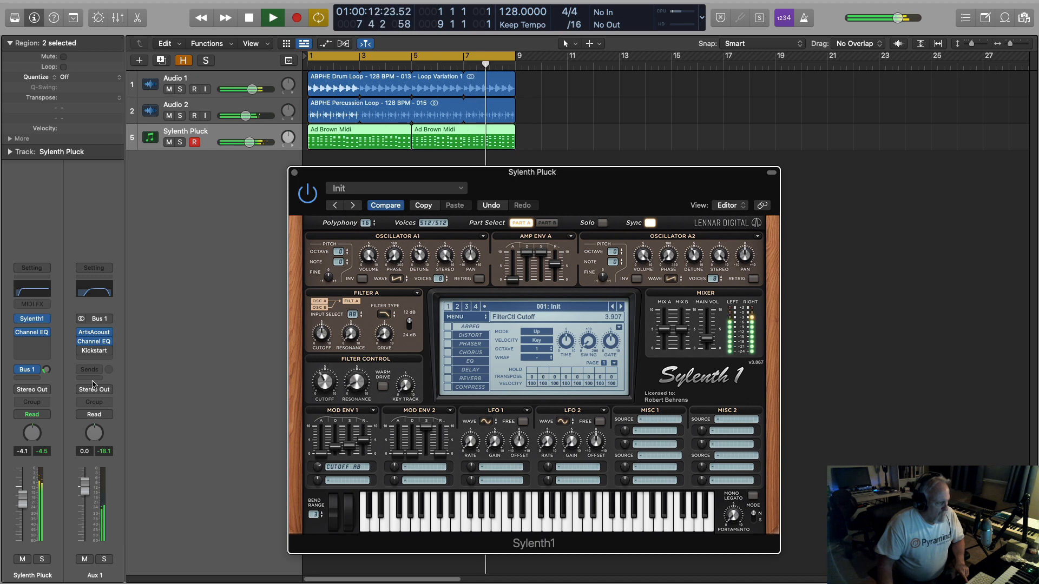
left_click_drag(46, 370, 46, 369)
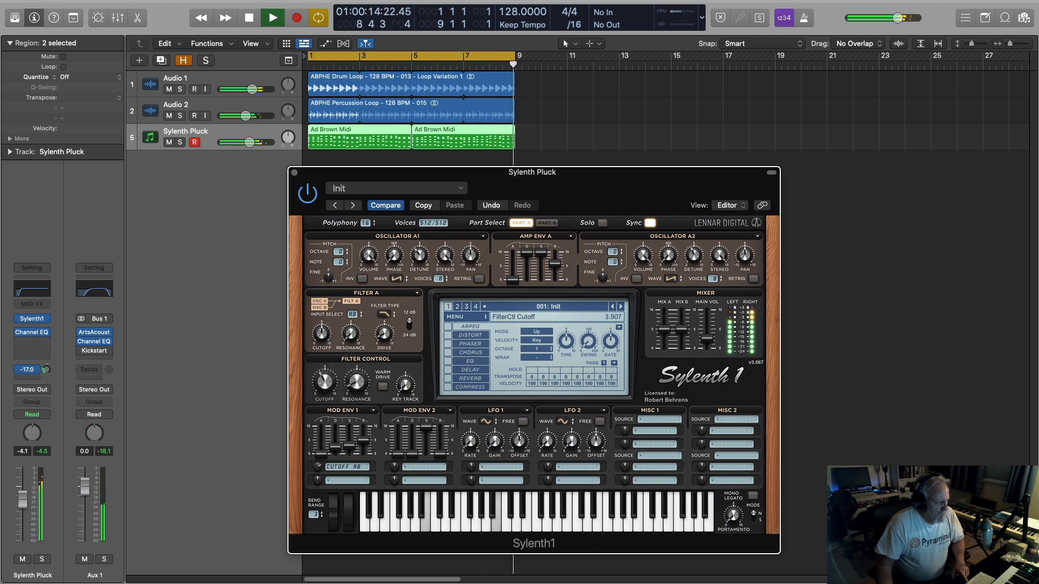
Lower the Filter Control cutoff to 2.134 during playback, and stop the loop.
left_click(265, 388)
left_click_drag(323, 385, 325, 415)
key("space")
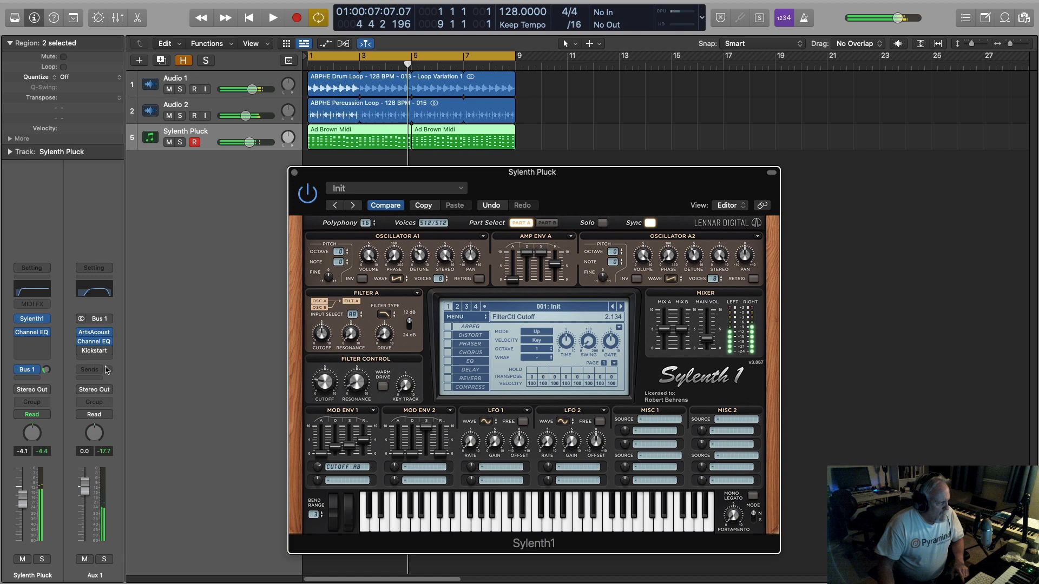
Insert the Plugin Alliance Vertigo VSC-2 compressor in stereo before the Channel EQ on the Sylenth Pluck track.
left_click(48, 331)
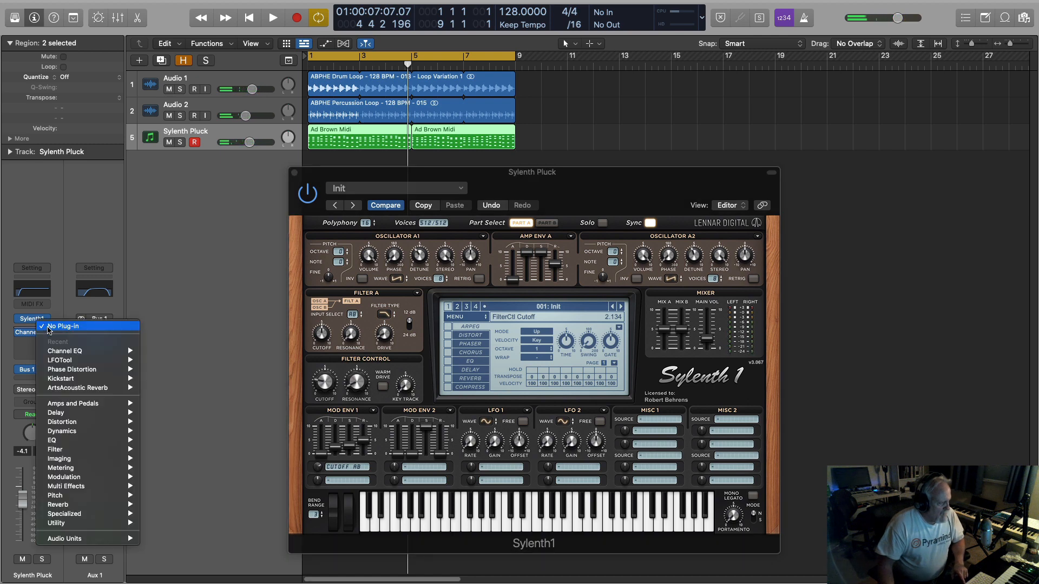
mouse_move(60, 539)
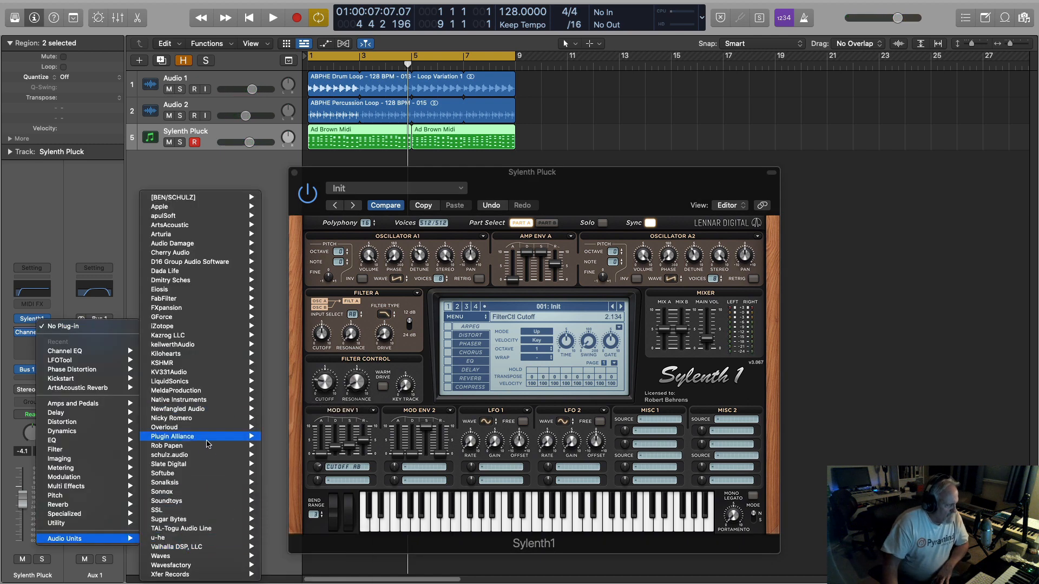
mouse_move(193, 441)
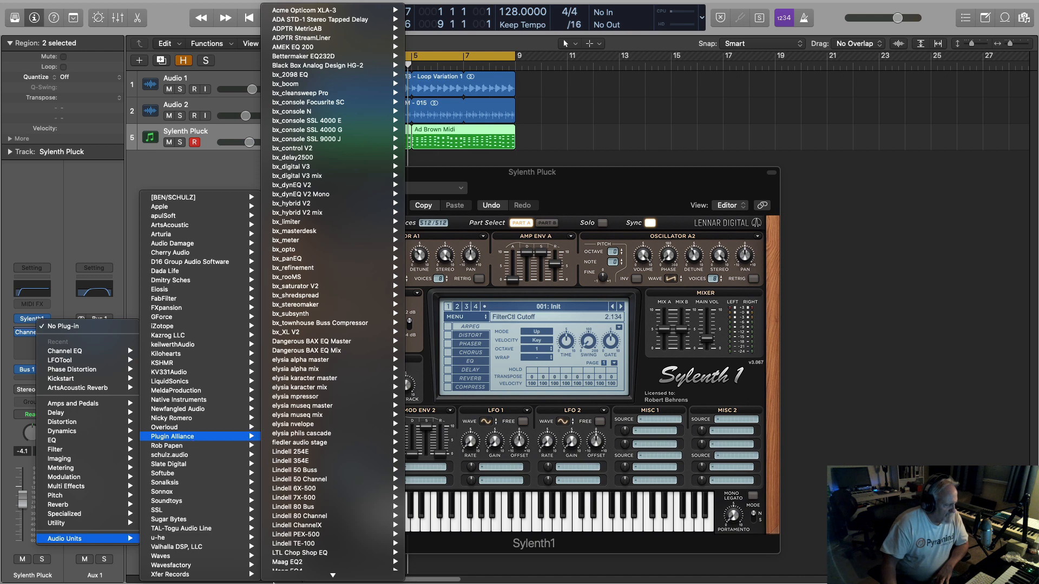
scroll(287, 579, "down", 3)
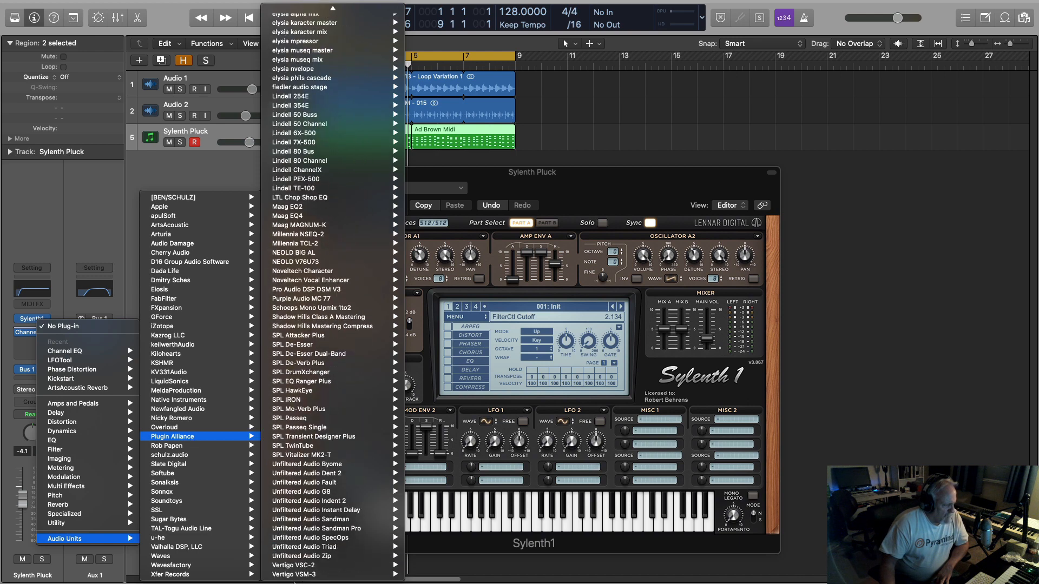
mouse_move(298, 568)
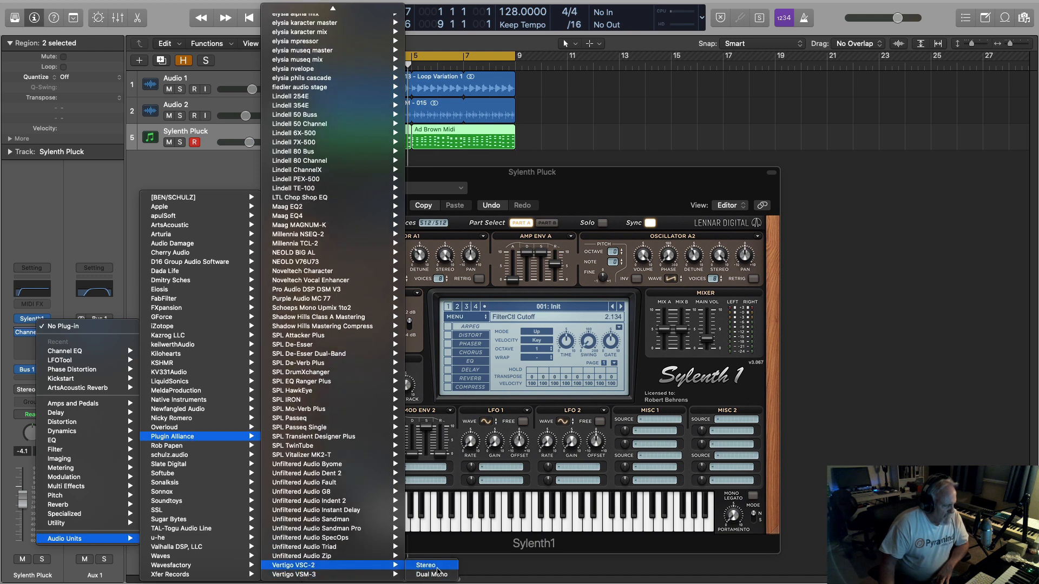
left_click(436, 570)
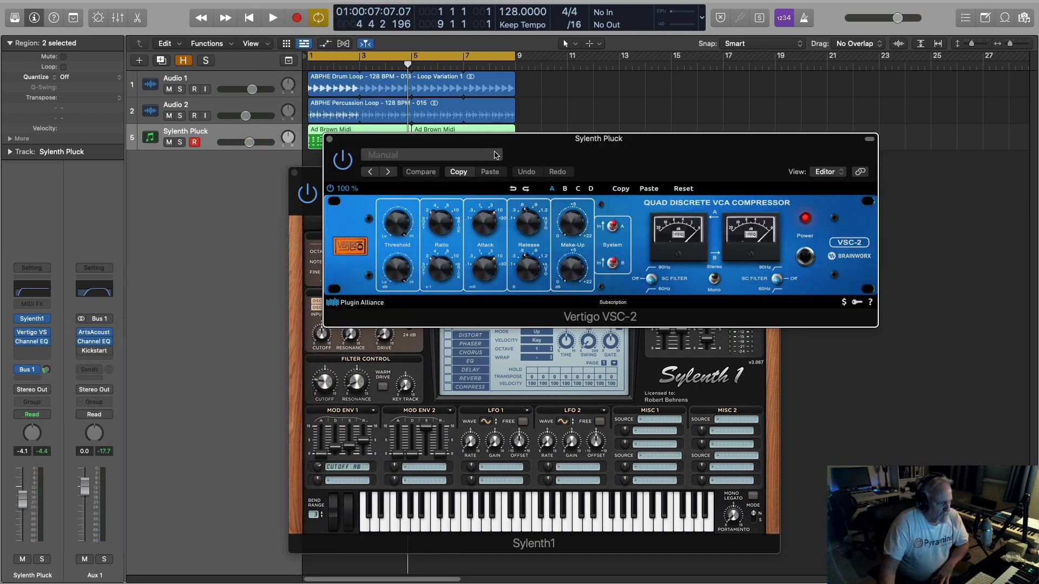
Load the Pluck Punch preset into the compressor and start playback of the loop.
left_click(489, 156)
mouse_move(486, 533)
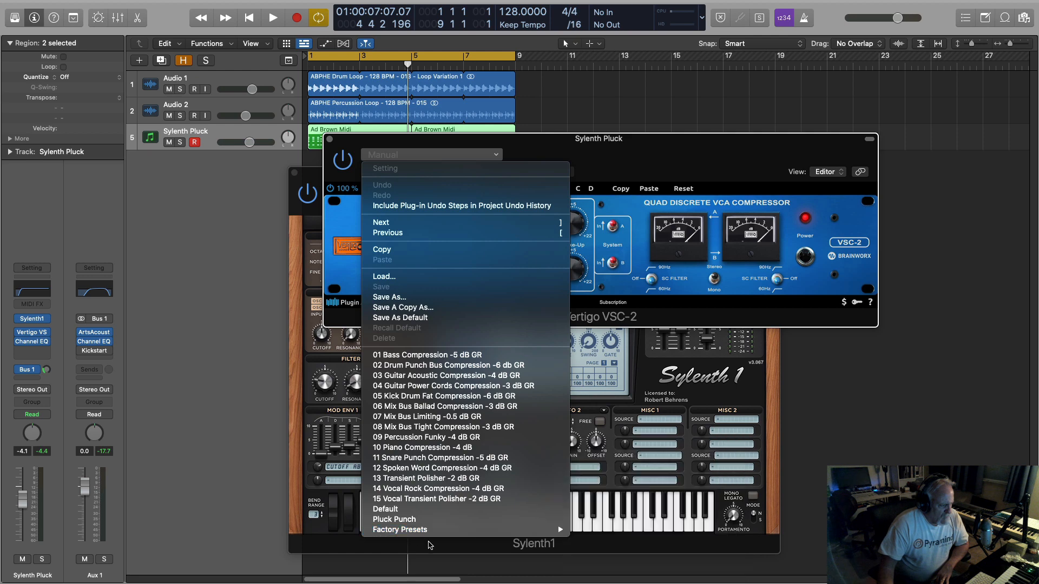
left_click(415, 520)
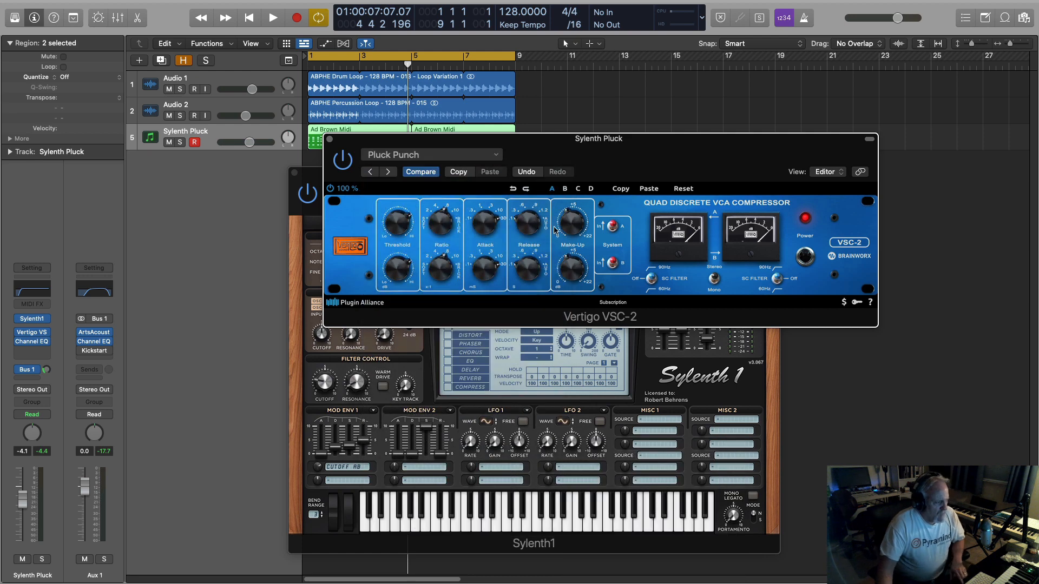
key("space")
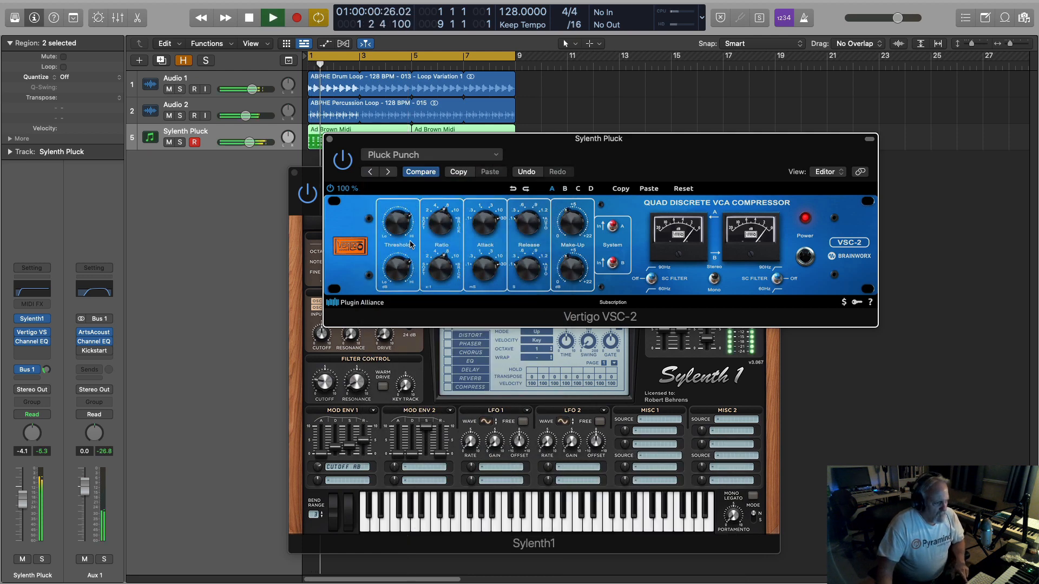
Solo the Sylenth Pluck track, and bypass and re-enable the compressor during playback to compare the sound.
left_click_drag(395, 224, 395, 237)
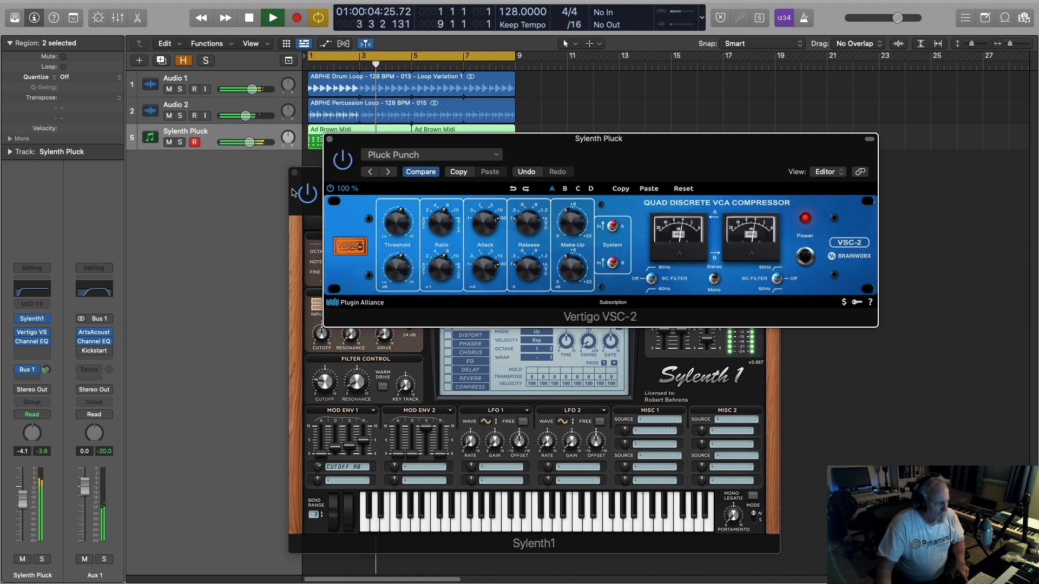
left_click(180, 143)
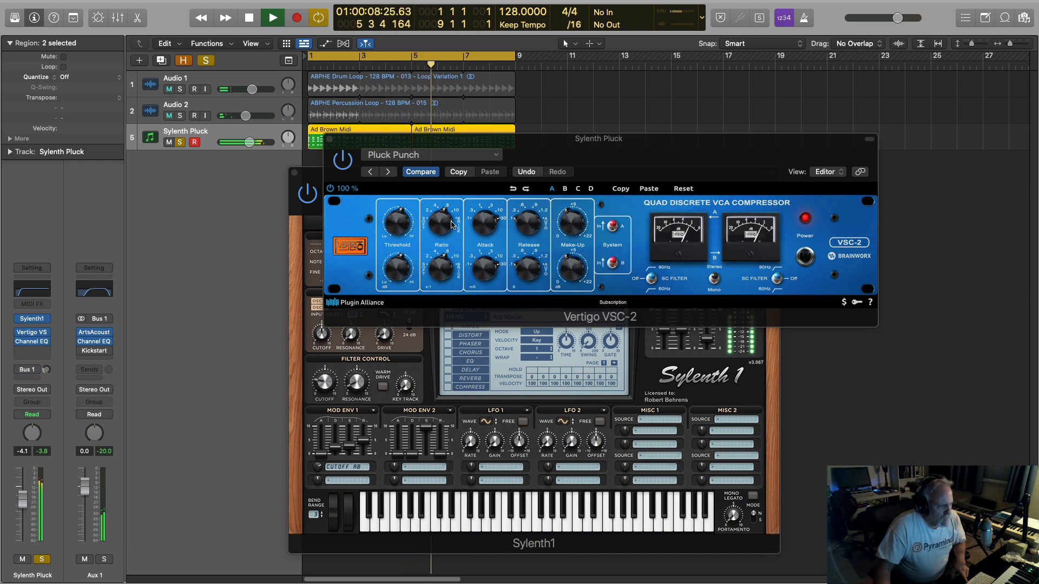
left_click(366, 203)
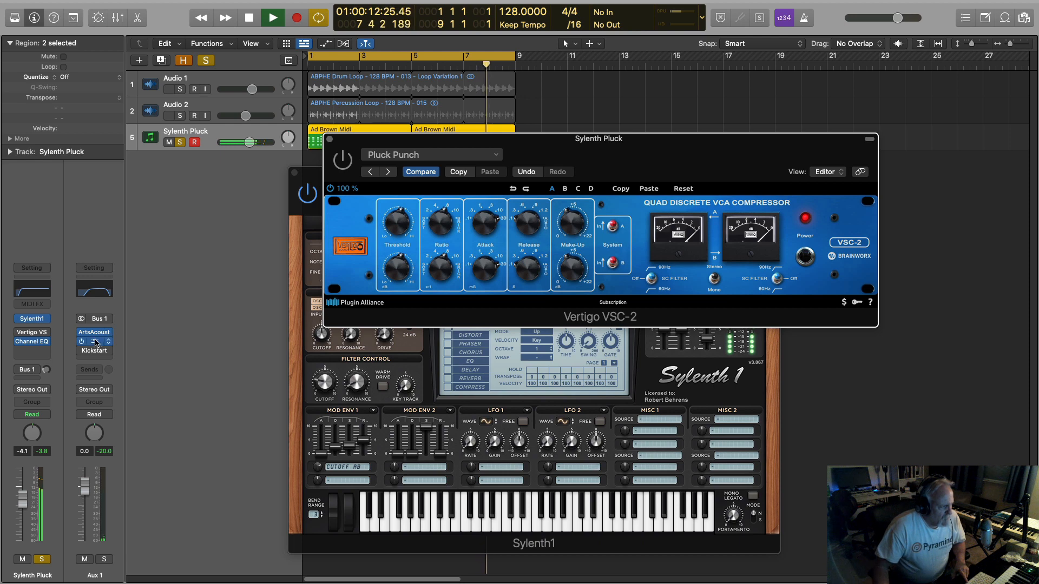
left_click_drag(397, 226, 403, 254)
left_click(343, 165)
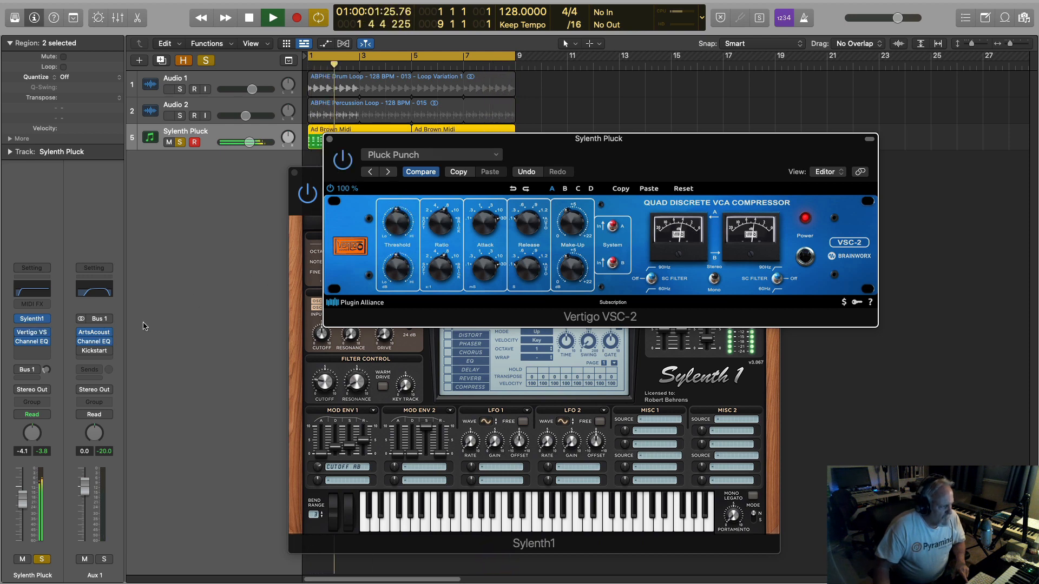
Set the compressor's threshold to about -19.3 dB, adjust its make-up gain, and compare the result with the compressor bypassed.
left_click_drag(398, 223, 398, 226)
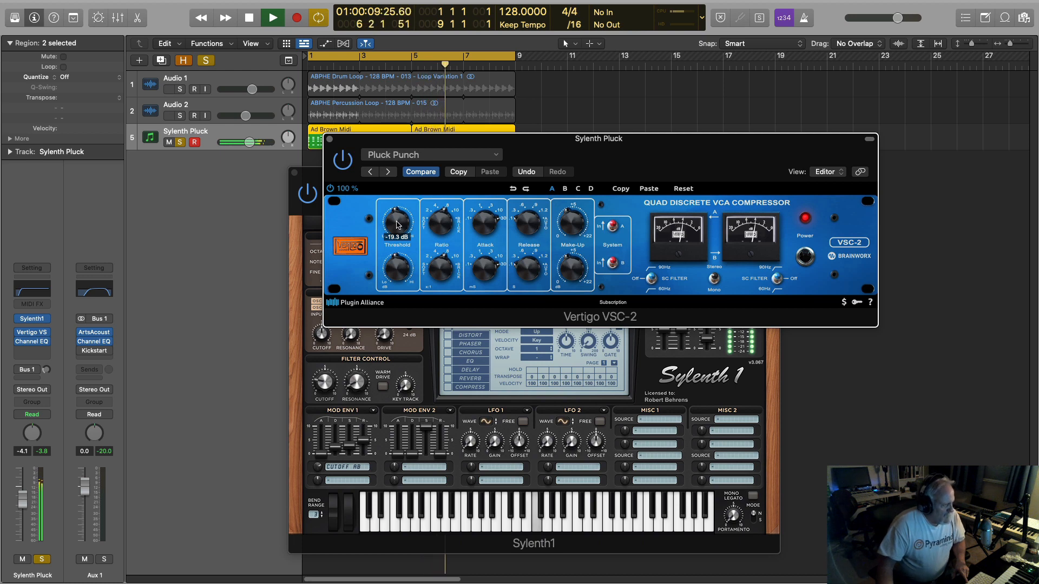
left_click_drag(397, 225, 402, 225)
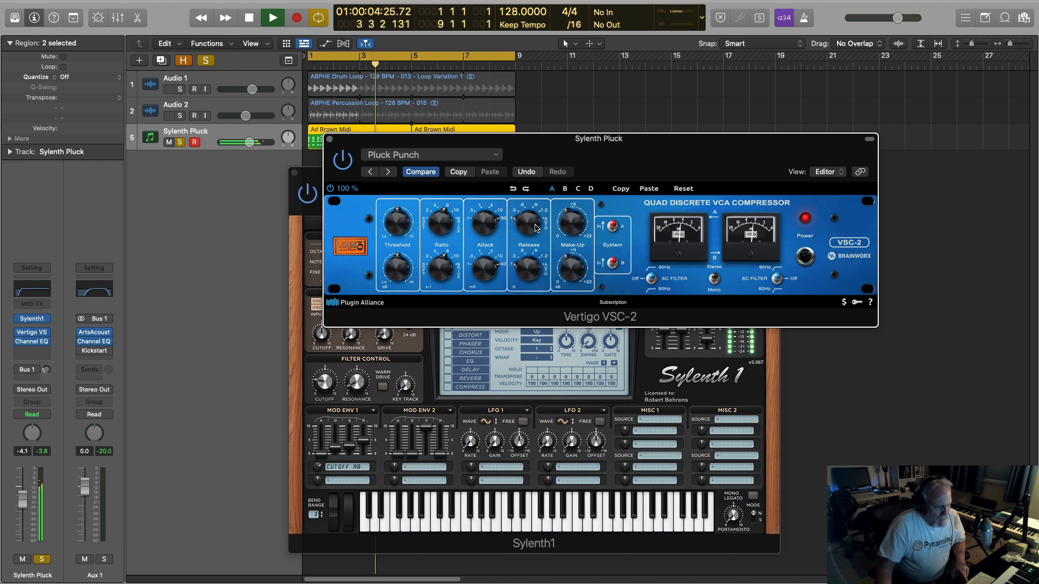
left_click_drag(573, 227, 574, 221)
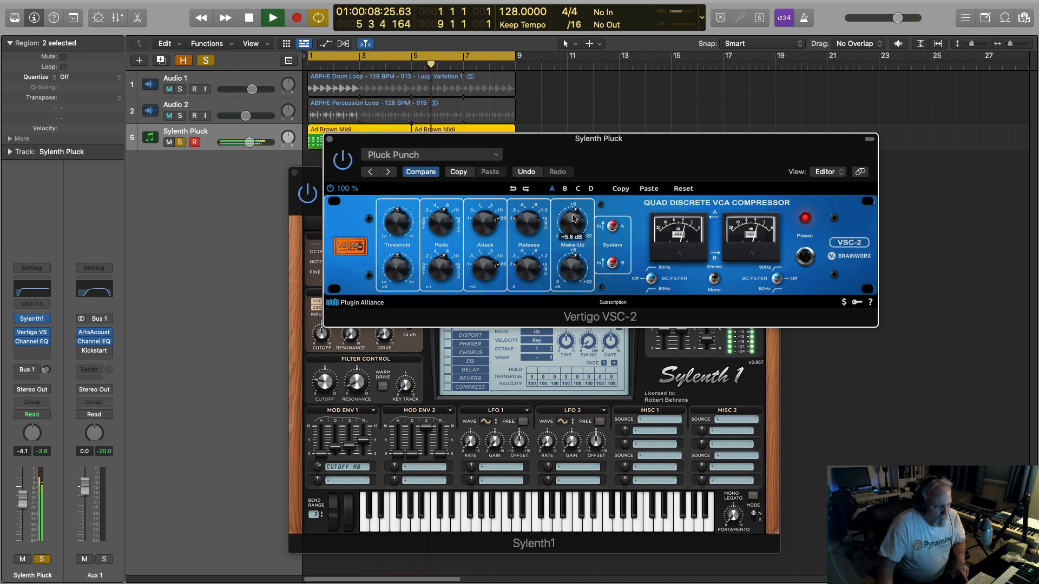
left_click(342, 163)
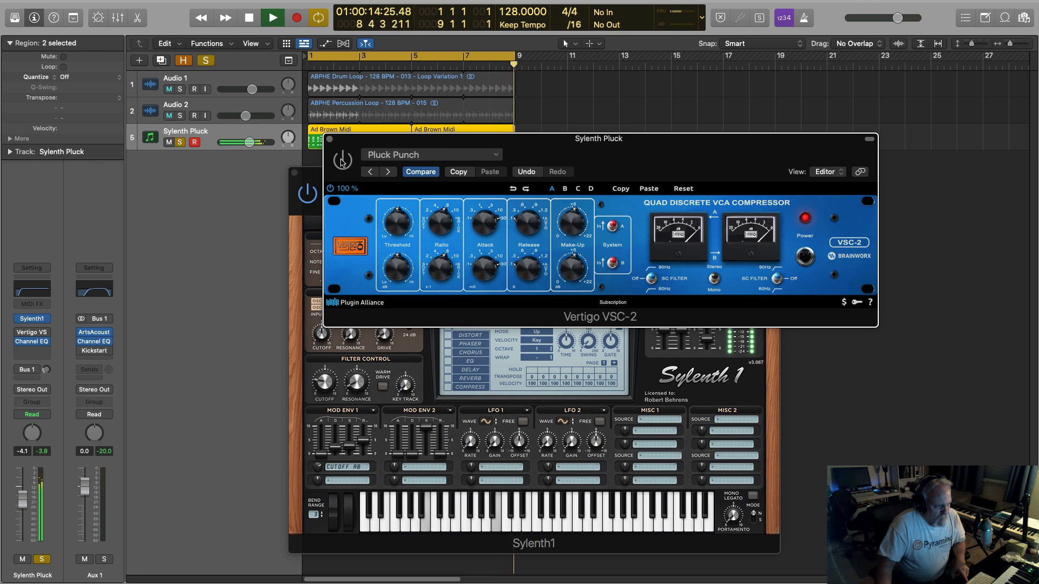
Raise Sylenth1's Filter Control cutoff to 3.107 and adjust Mod Env 1's Cutoff AB amount while replaying the soloed pluck.
left_click_drag(325, 380, 323, 363)
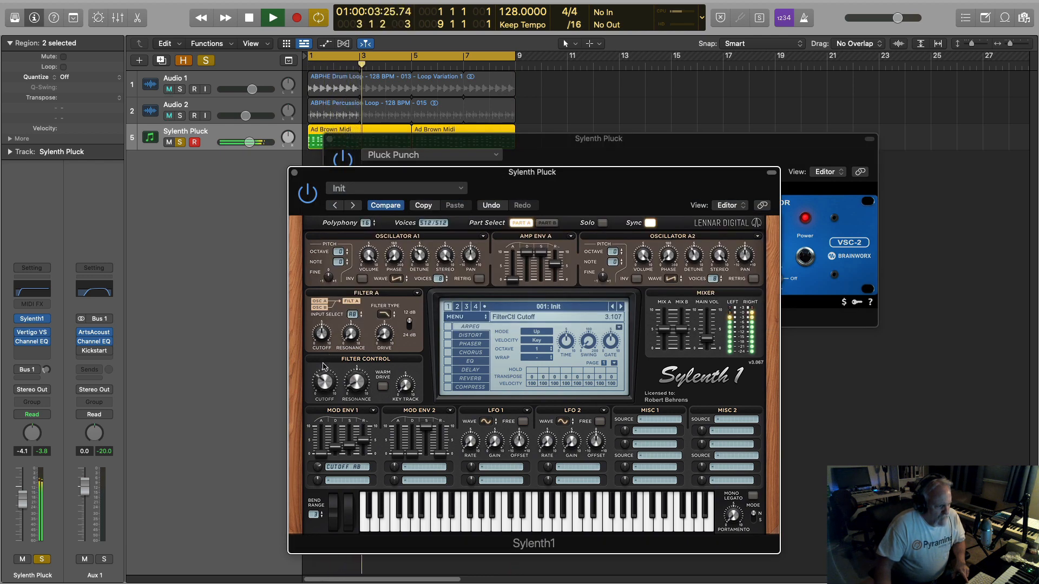
left_click(324, 451)
key("space")
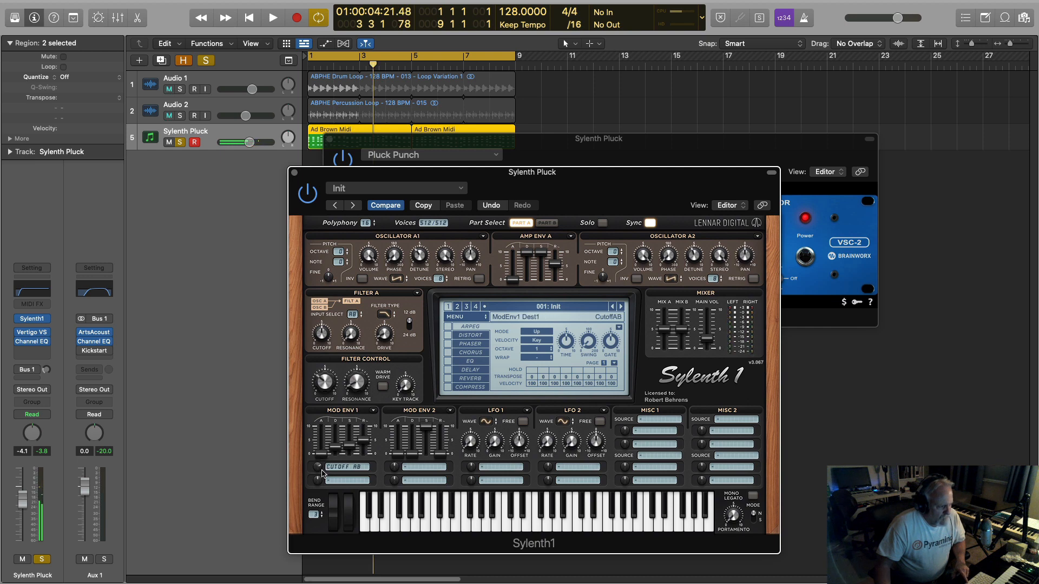
key("space")
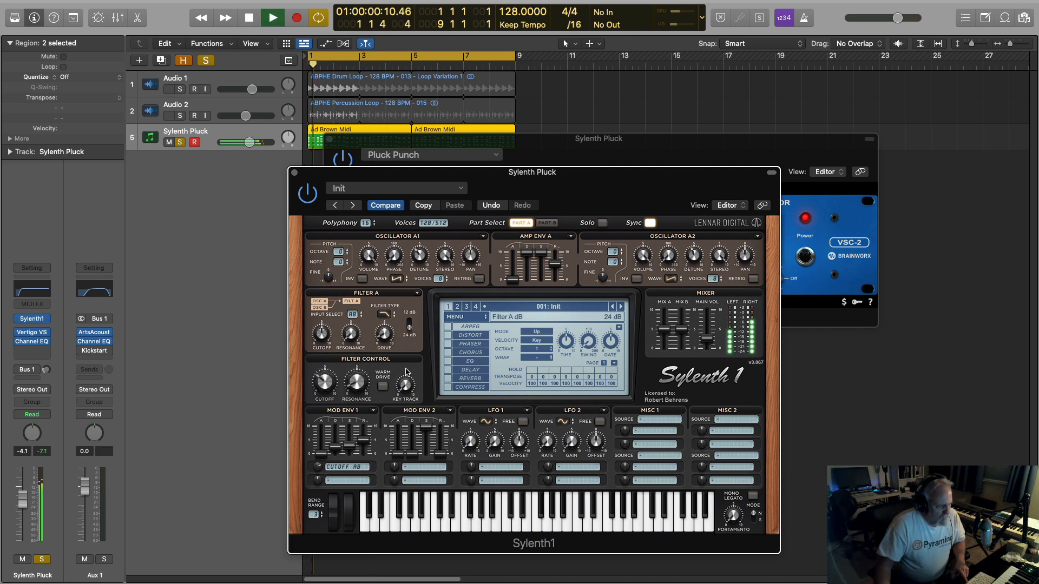
mouse_move(324, 382)
left_mouse_down()
mouse_move(325, 395)
mouse_move(326, 382)
left_mouse_up()
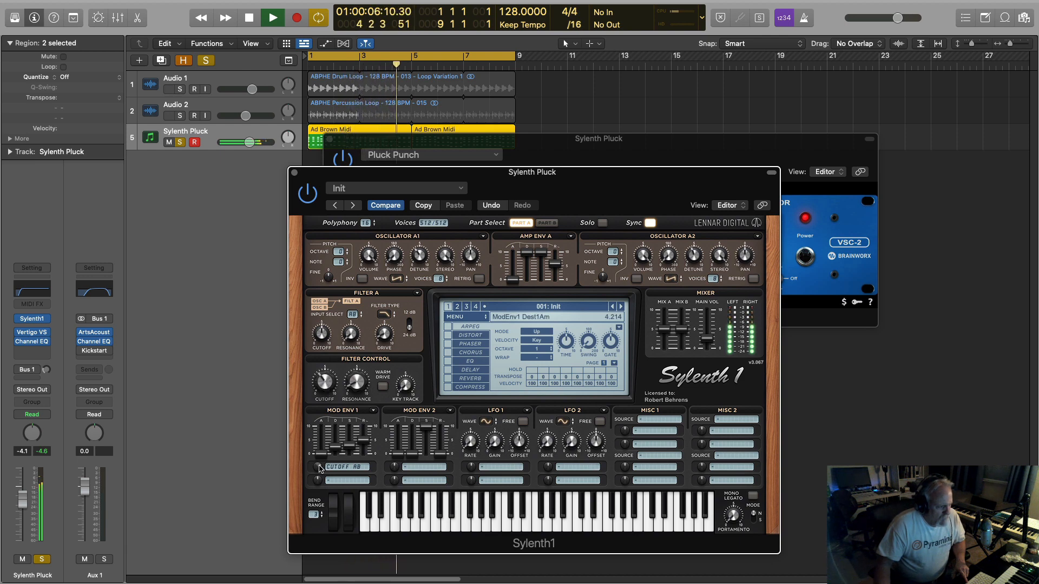
left_click_drag(319, 471, 320, 478)
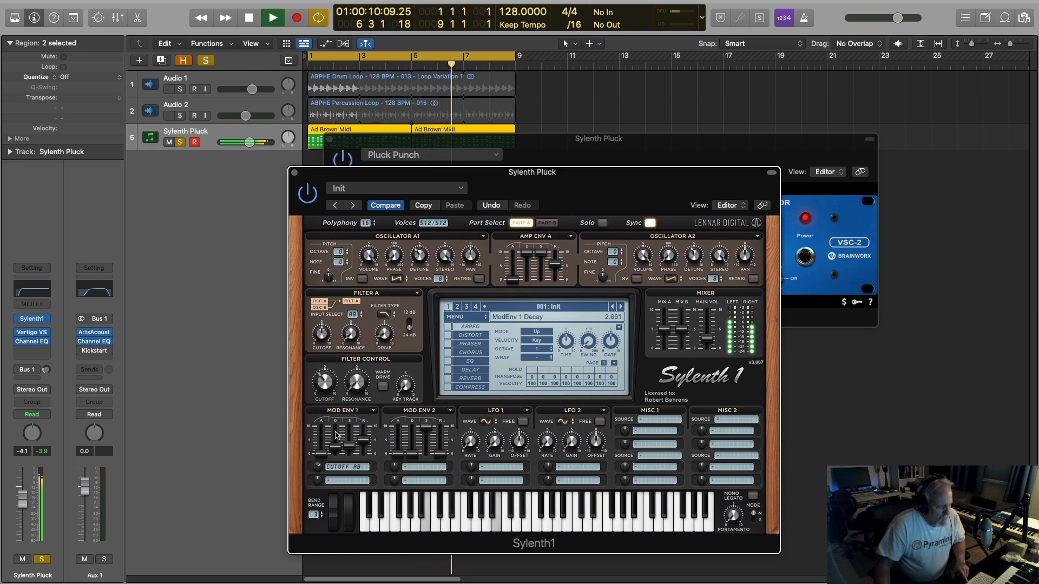
key("space")
key("space")
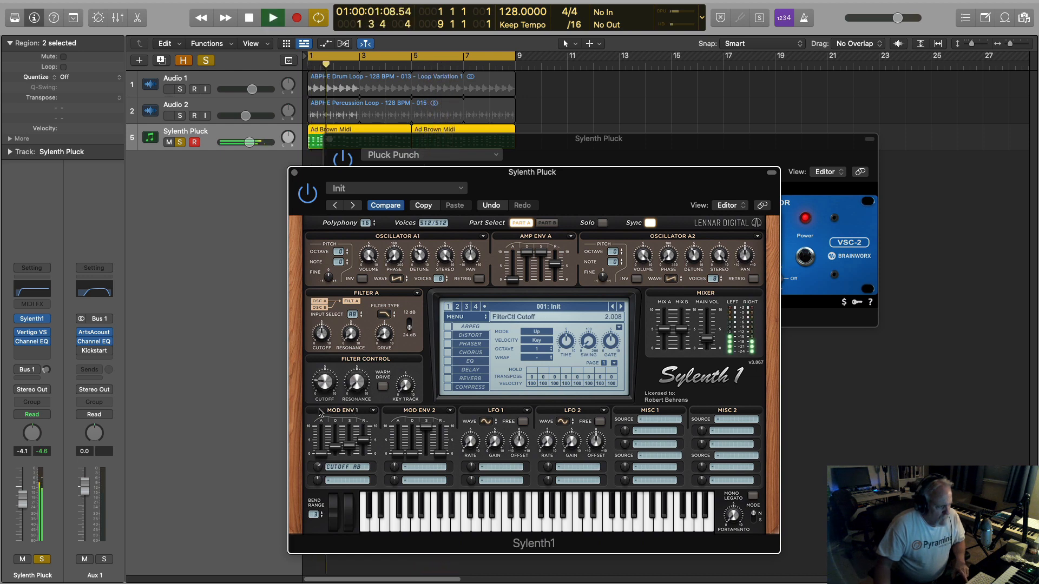
Sweep the Filter Control cutoff up to 3.710 and down to 2.158, adjusting Filter A drive and clearing the solo in between.
left_click_drag(322, 405, 324, 383)
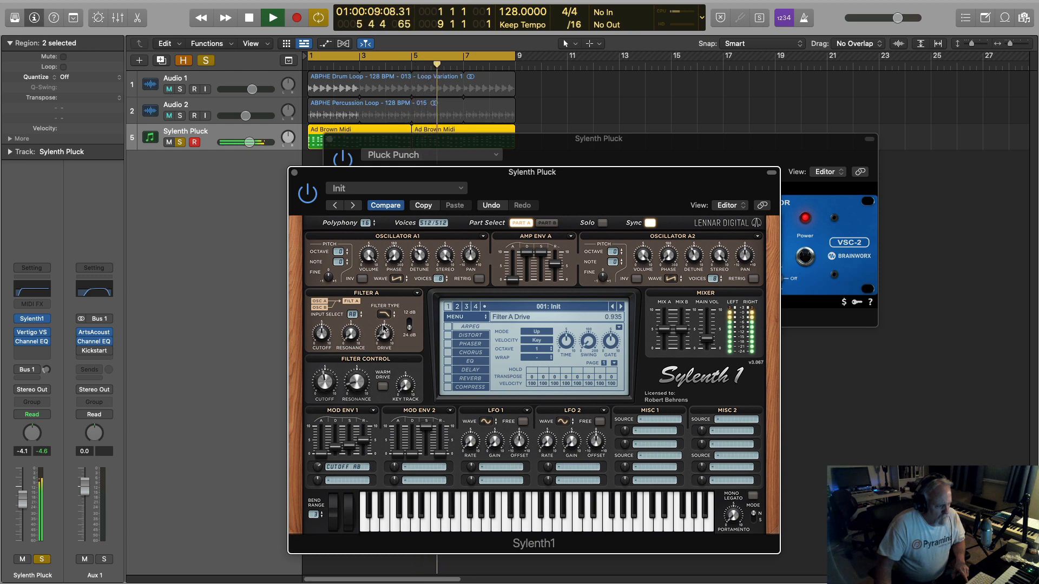
left_click_drag(383, 328, 383, 323)
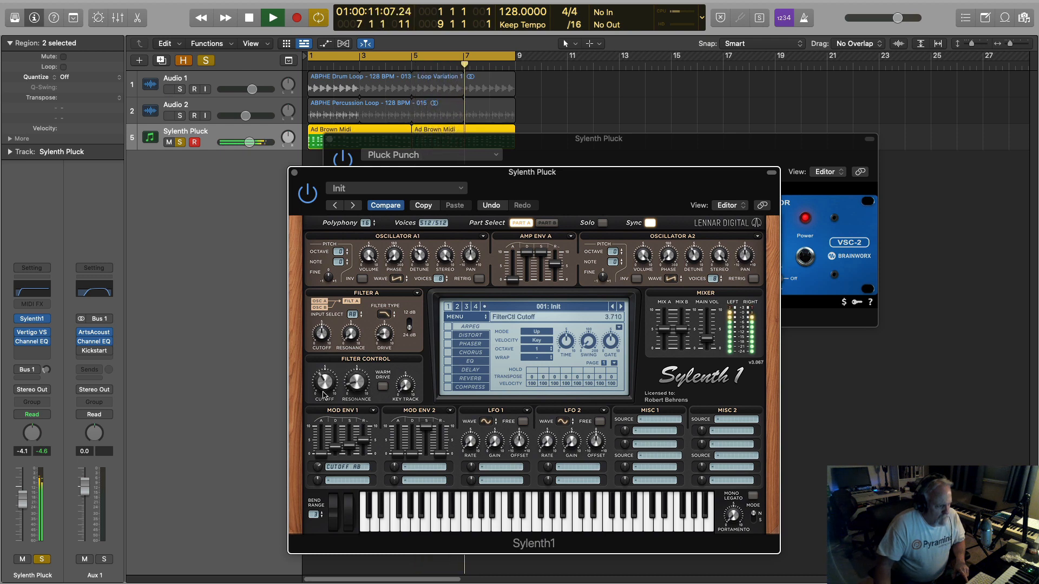
left_click(206, 61)
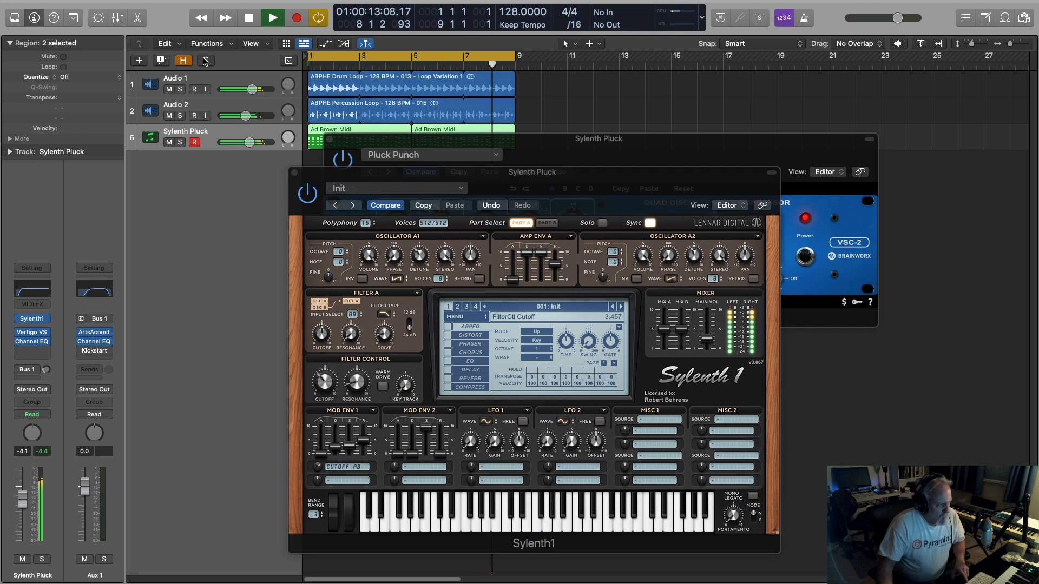
left_click_drag(323, 384, 323, 406)
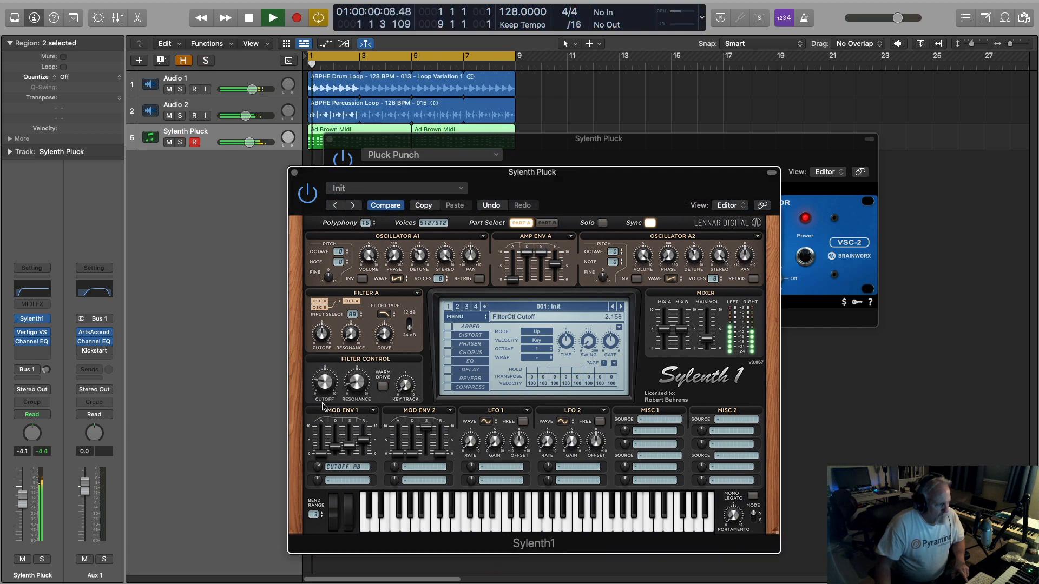
Switch the VSC-2 compressor's power off and back on to compare it in the mix, and close its window.
left_click(638, 141)
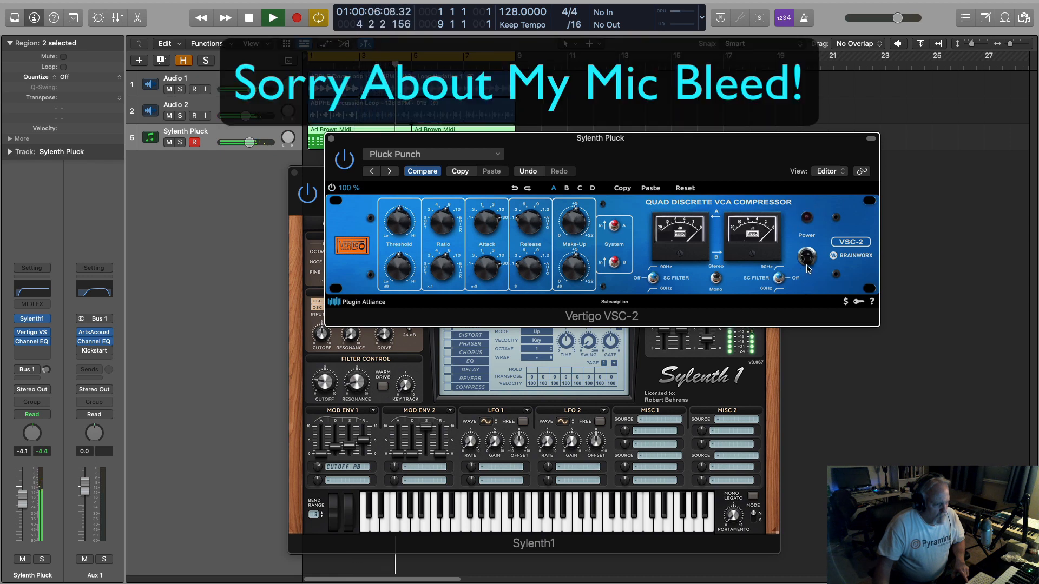
left_click(808, 265)
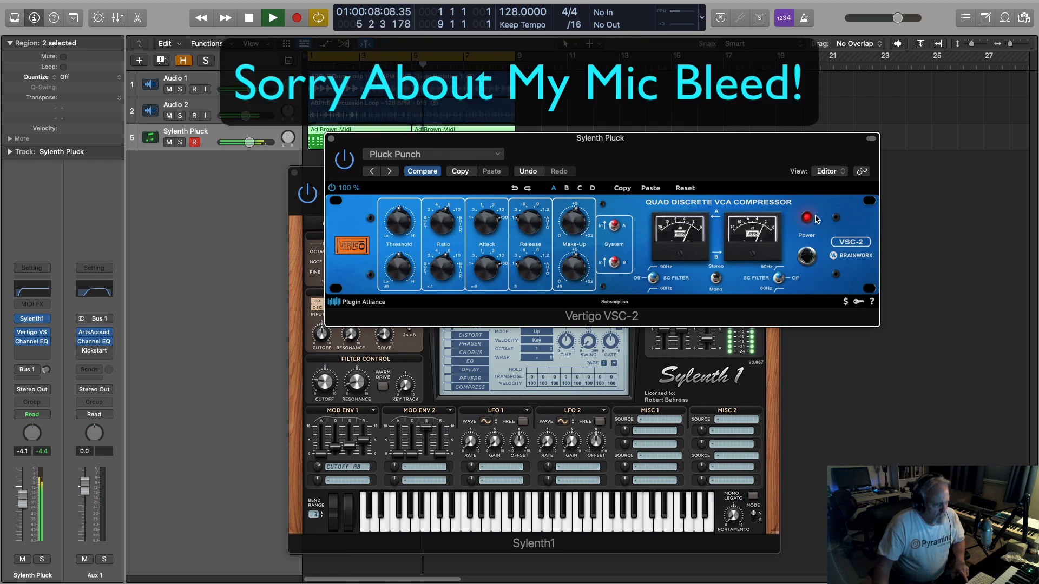
left_click(332, 139)
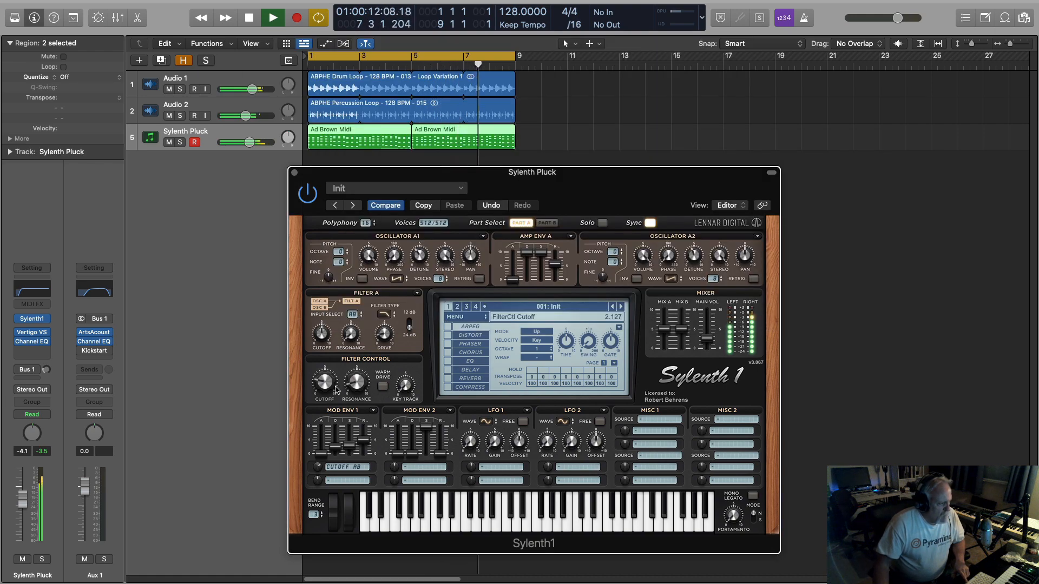
With the drums playing, set Mod Env 1 decay to about 3.335 and Filter Control cutoff to about 3.382, and stop playback.
left_click_drag(327, 371, 330, 392)
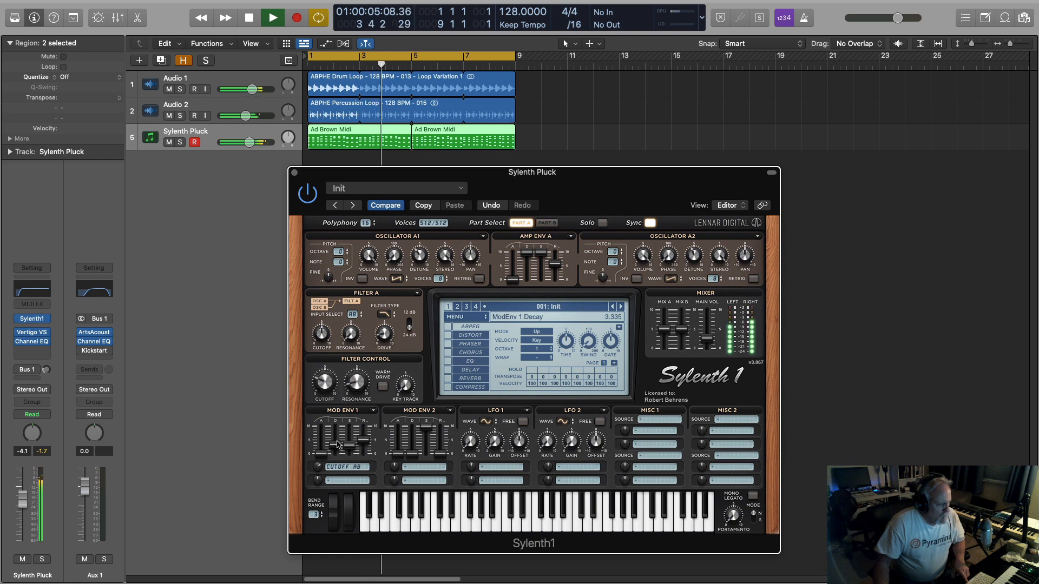
left_click_drag(337, 445, 338, 445)
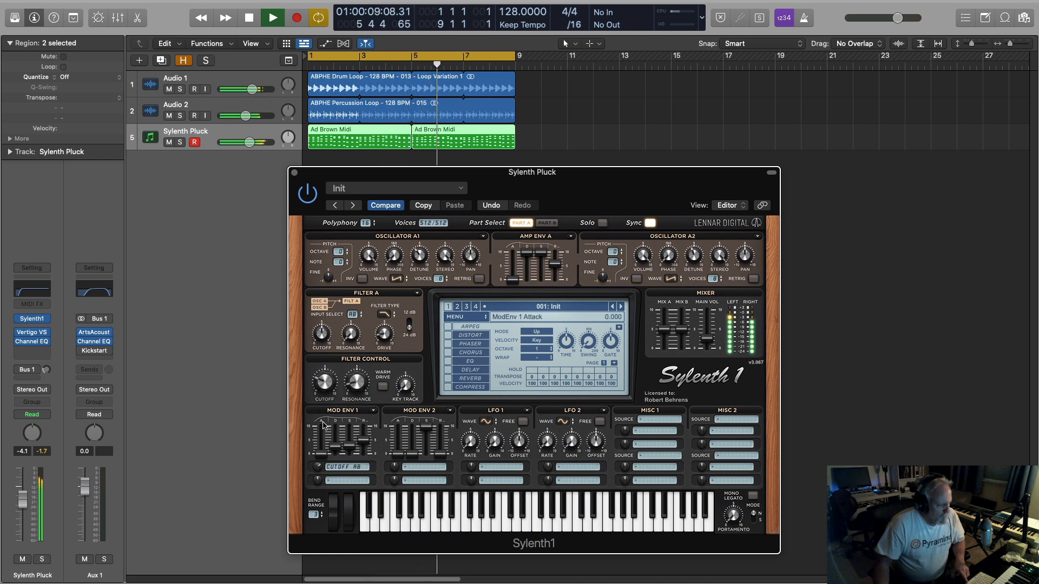
left_click_drag(317, 462, 318, 458)
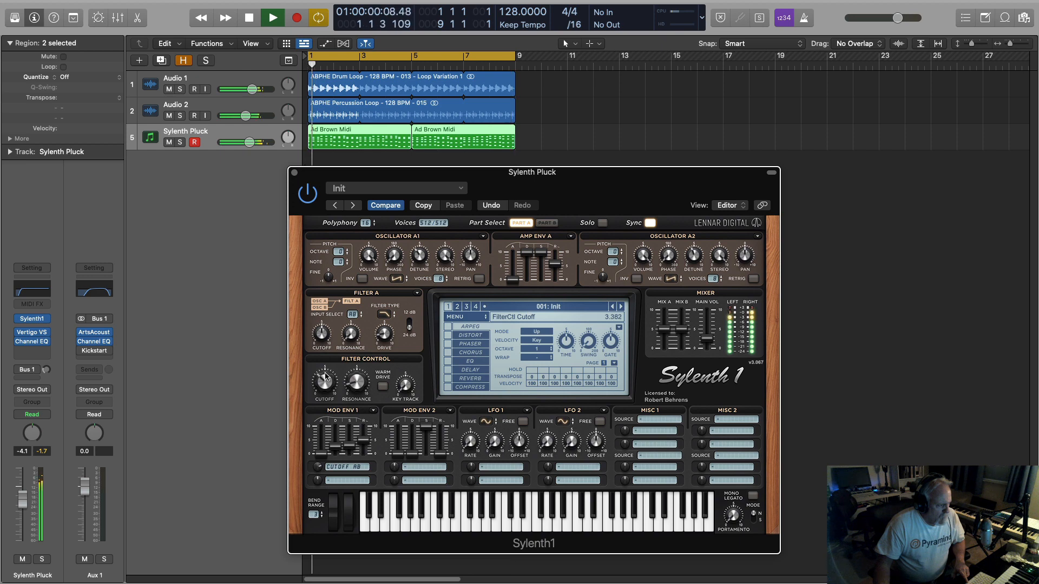
left_click_drag(325, 382, 327, 373)
key("space")
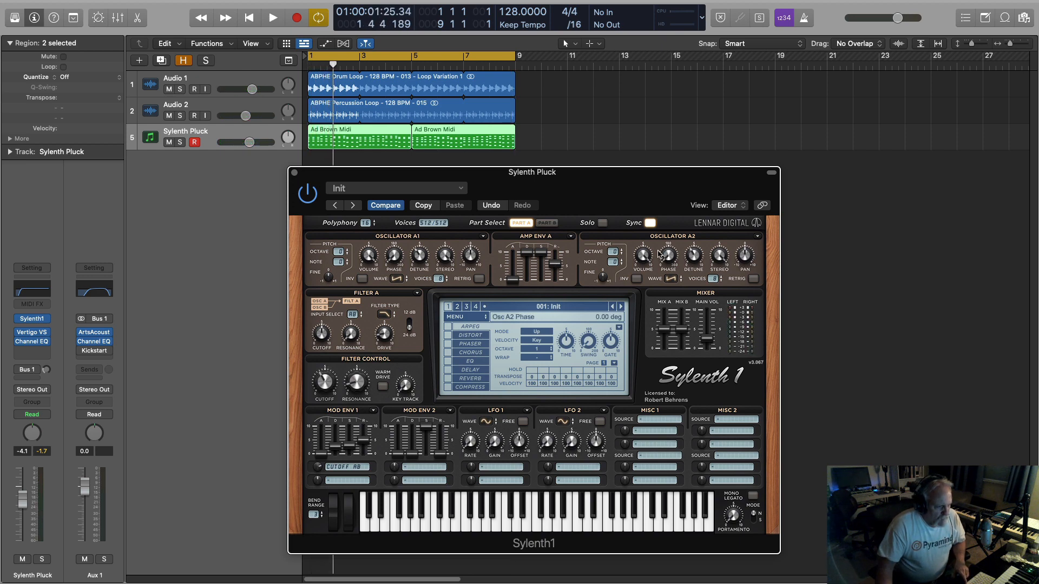
Play the loop with Sylenth1's Part B controls shown, check its settings, and return to Part A.
left_click(546, 223)
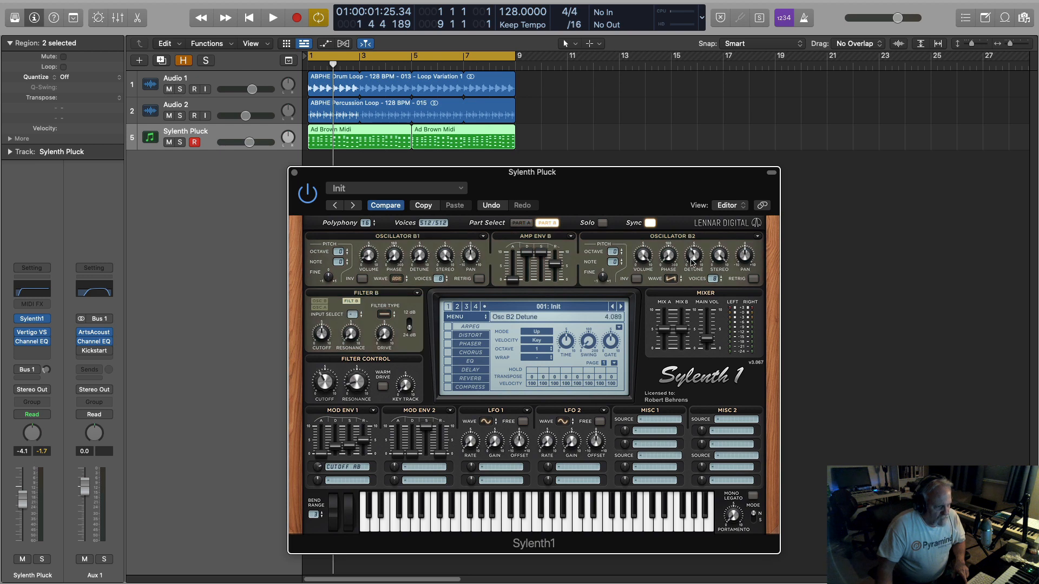
key("space")
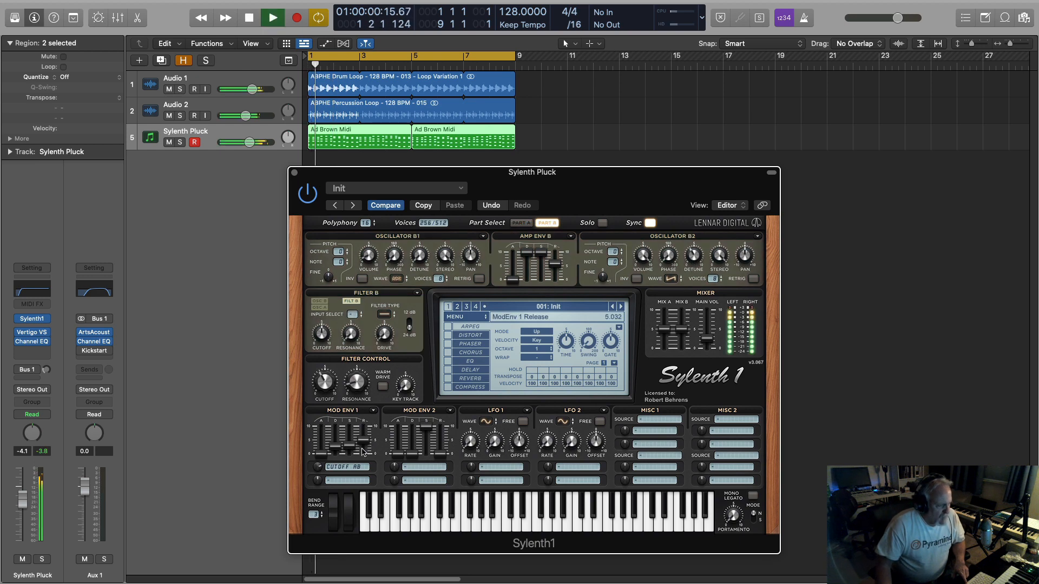
left_click_drag(330, 361, 332, 411)
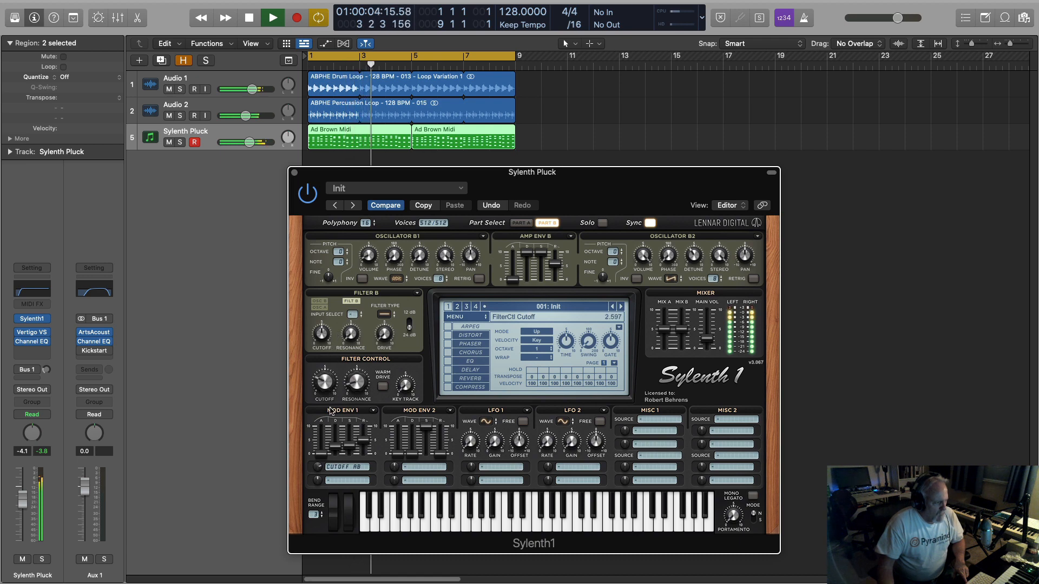
left_click(521, 223)
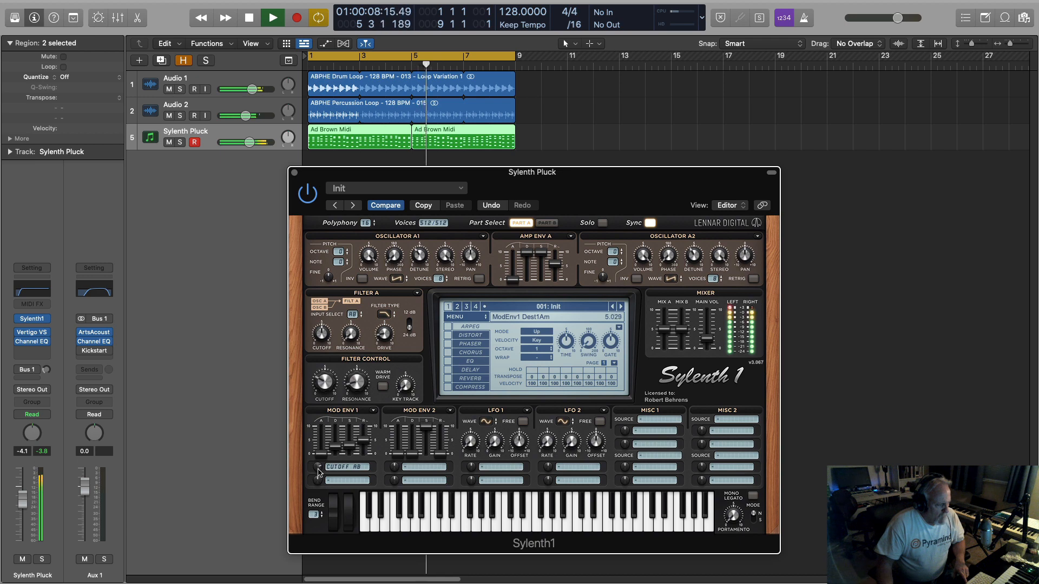
Set Filter Control cutoff to about 2.716 and sweep Mod Env 1's Cutoff AB amount to zero and back to about 5.002.
left_click_drag(319, 479, 319, 486)
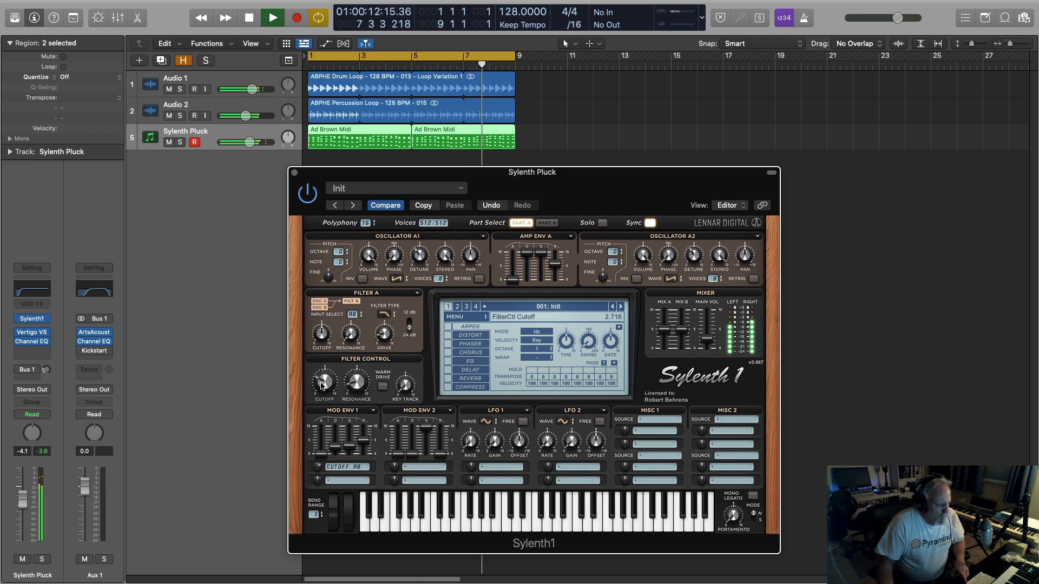
mouse_move(322, 385)
left_mouse_down()
mouse_move(320, 463)
mouse_move(324, 389)
left_mouse_up()
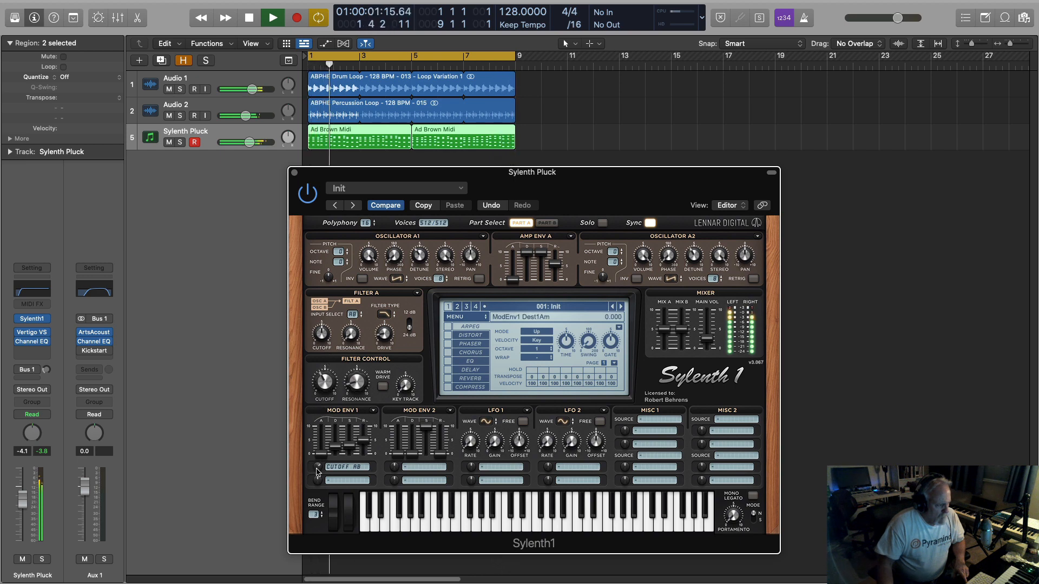
left_click_drag(317, 472, 322, 458)
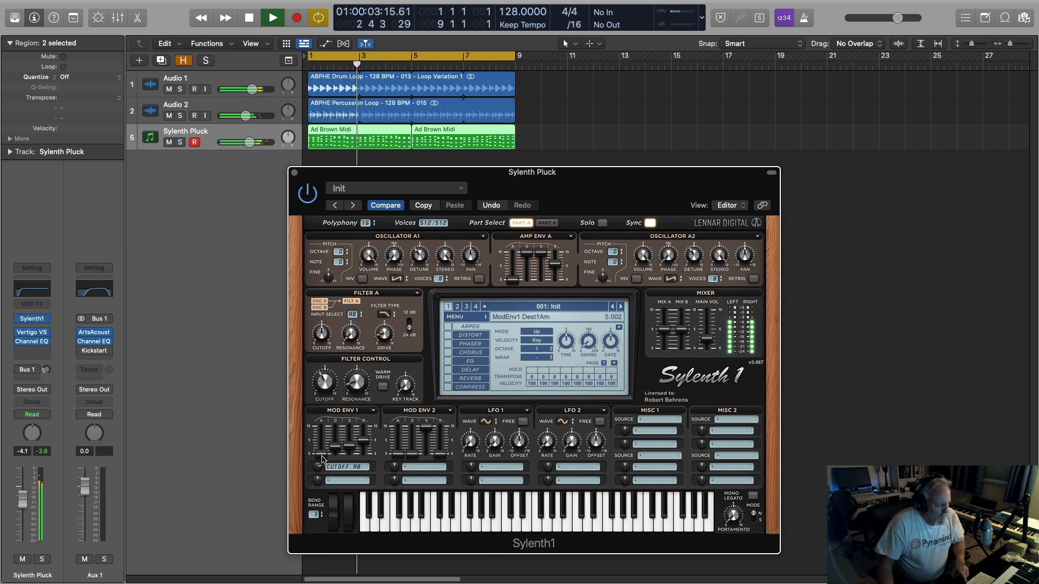
Set Mod Env 1 decay to about 2.620 and Filter Control cutoff to about 2.051, readjusting the Cutoff AB amount during playback.
left_click_drag(336, 449, 337, 450)
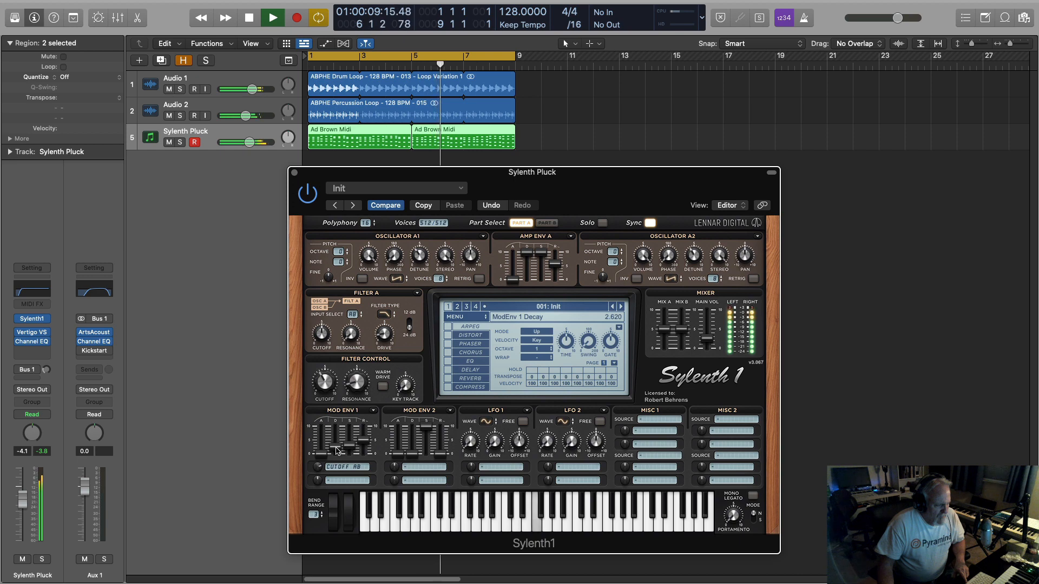
left_click_drag(336, 450, 336, 449)
left_click_drag(320, 393, 323, 401)
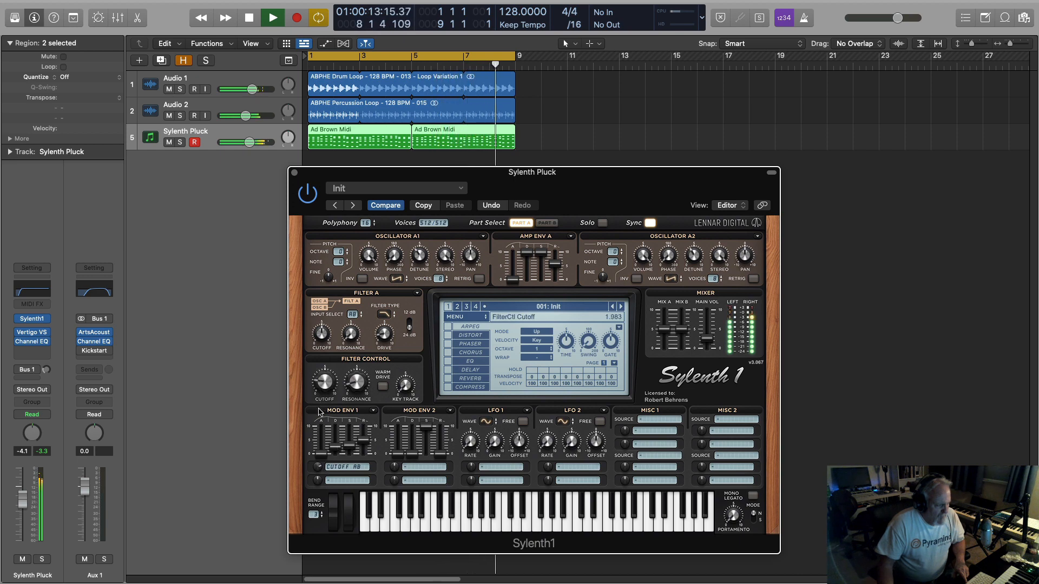
left_click(318, 467)
left_click_drag(318, 469, 319, 467)
left_click_drag(324, 382, 347, 410)
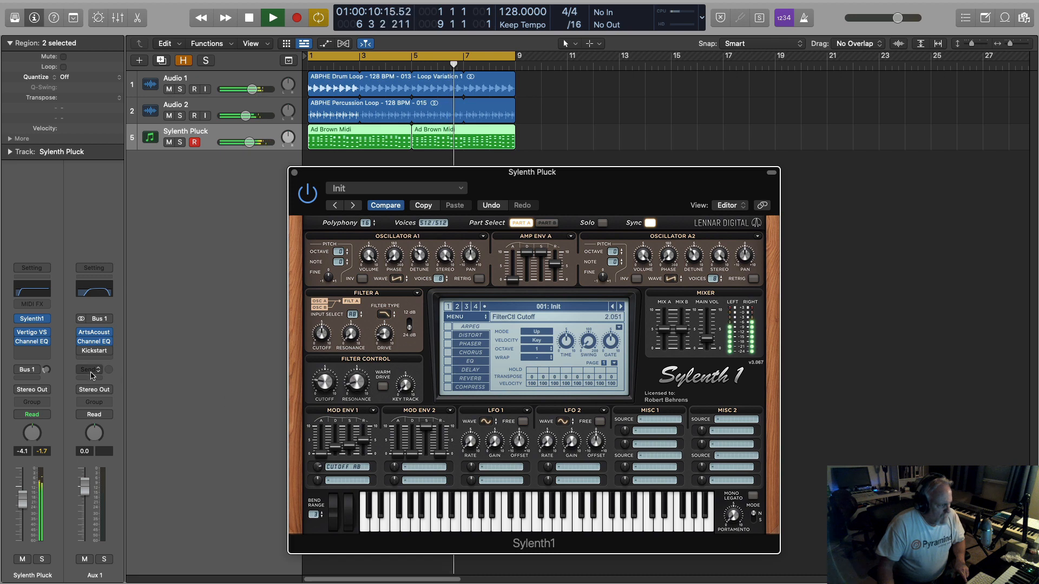
Turn the pluck's Bus 1 reverb send back on and sweep Filter Control cutoff between about 1.319 and 2.540 while replaying the loop.
key("space")
key("space")
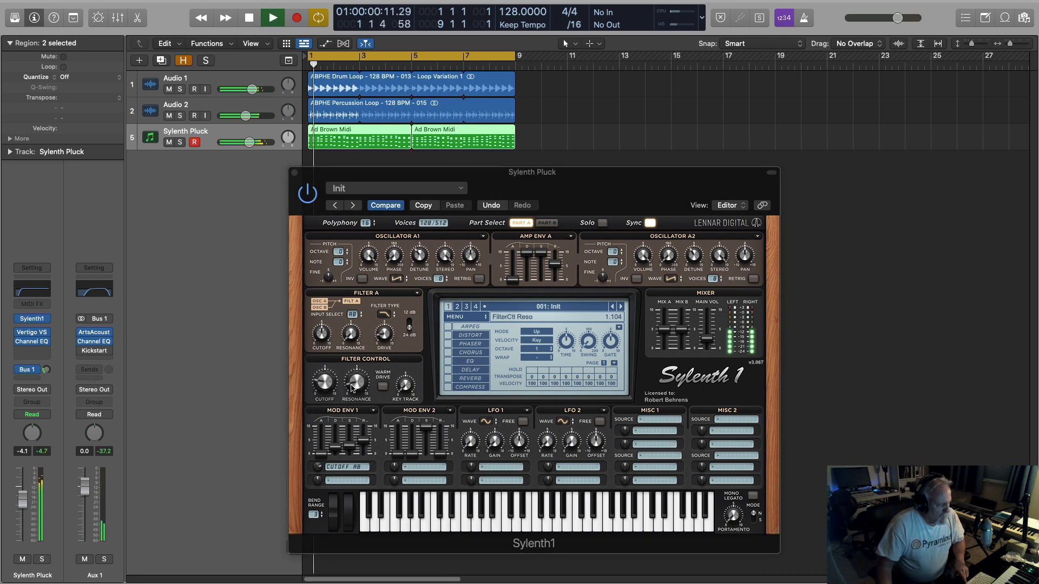
mouse_move(323, 385)
left_mouse_down()
mouse_move(325, 349)
mouse_move(331, 396)
left_mouse_up()
key("space")
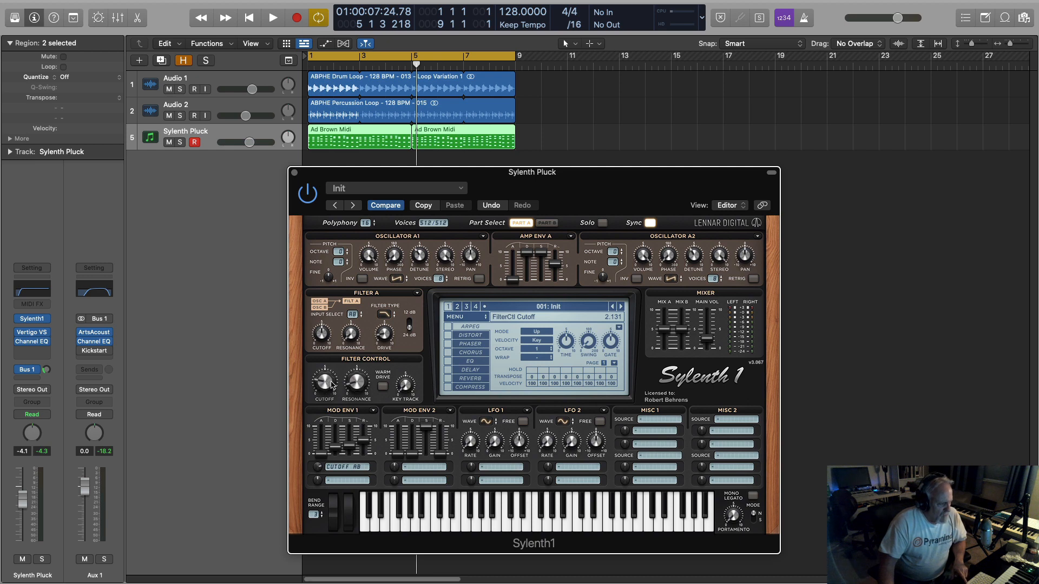
key("space")
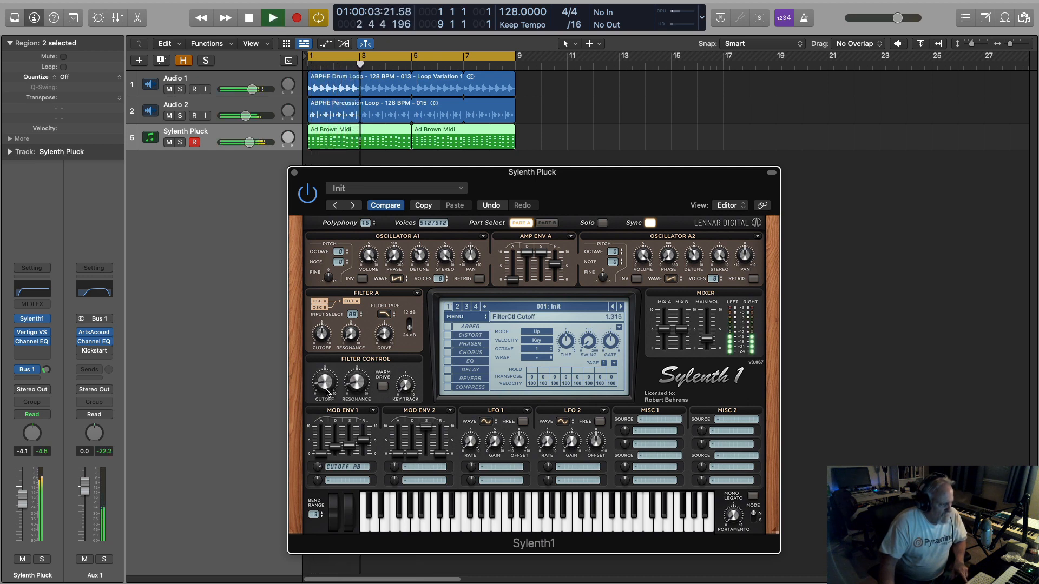
left_click_drag(326, 394, 327, 373)
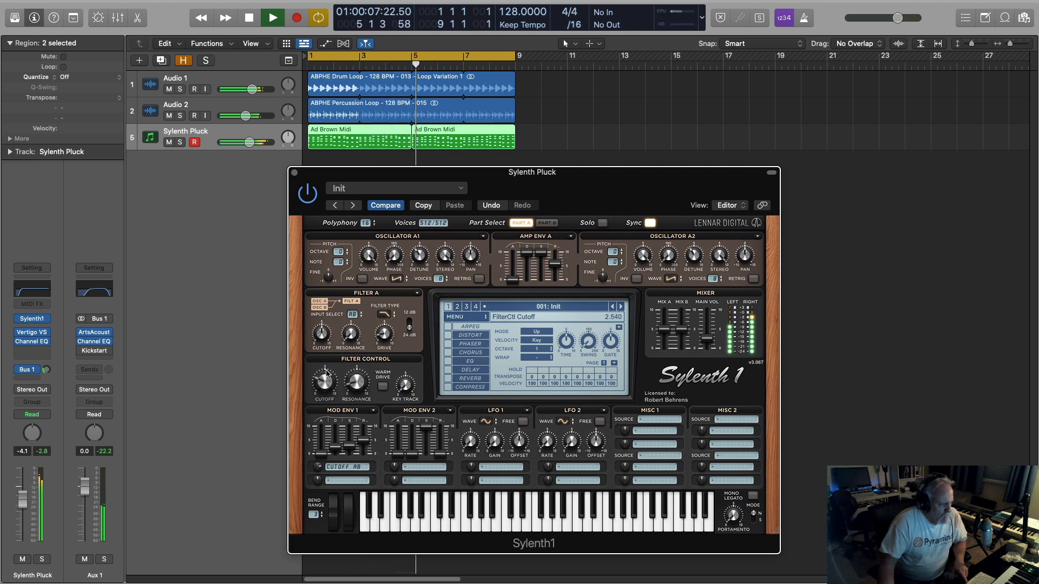
key("space")
Open the Vertigo VSC-2 compressor, compare the playing mix with its power off and on, and close its window.
left_click(32, 333)
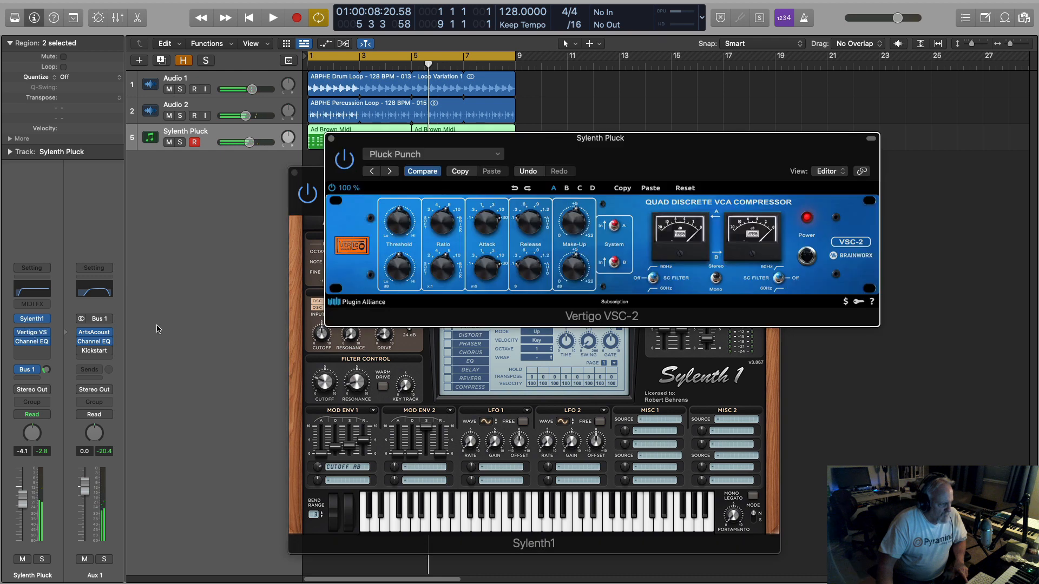
key("space")
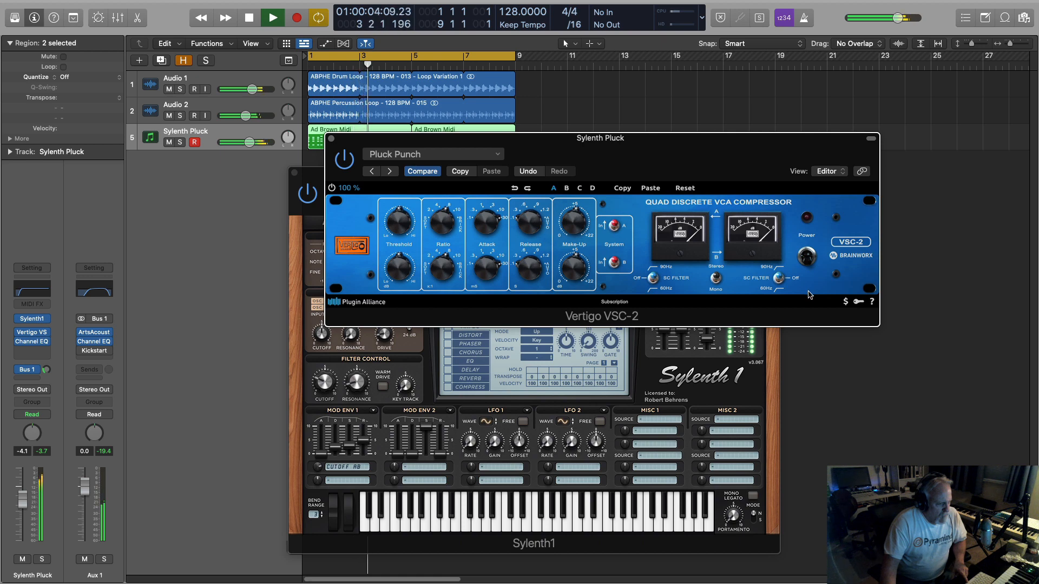
left_click(807, 258)
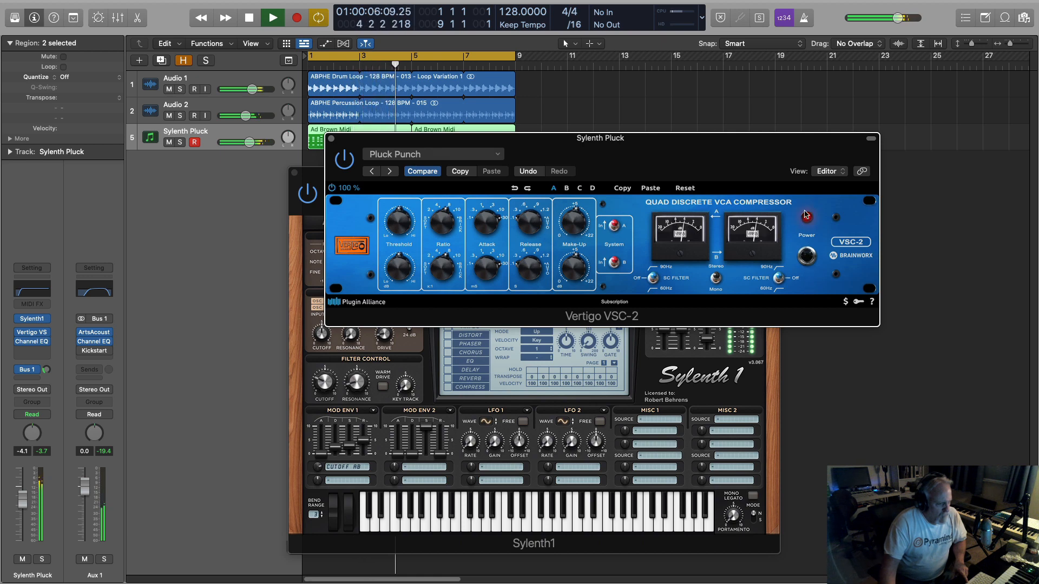
left_click(331, 139)
Lower Sylenth1's Filter Control cutoff to about 1.969 and stop playback.
mouse_move(323, 390)
left_mouse_down()
mouse_move(310, 357)
mouse_move(321, 315)
mouse_move(307, 359)
mouse_move(317, 383)
left_mouse_up()
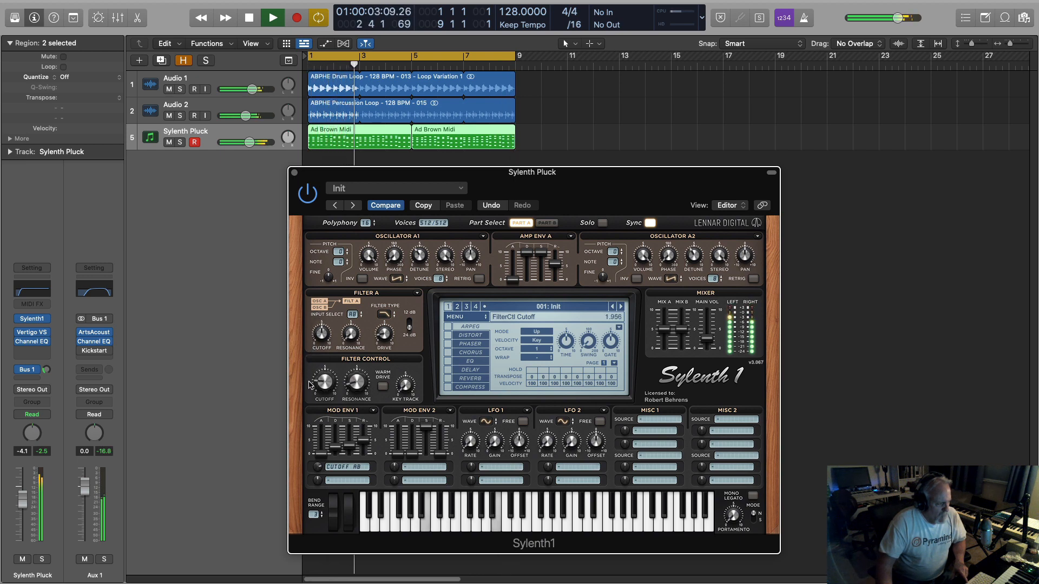
key("space")
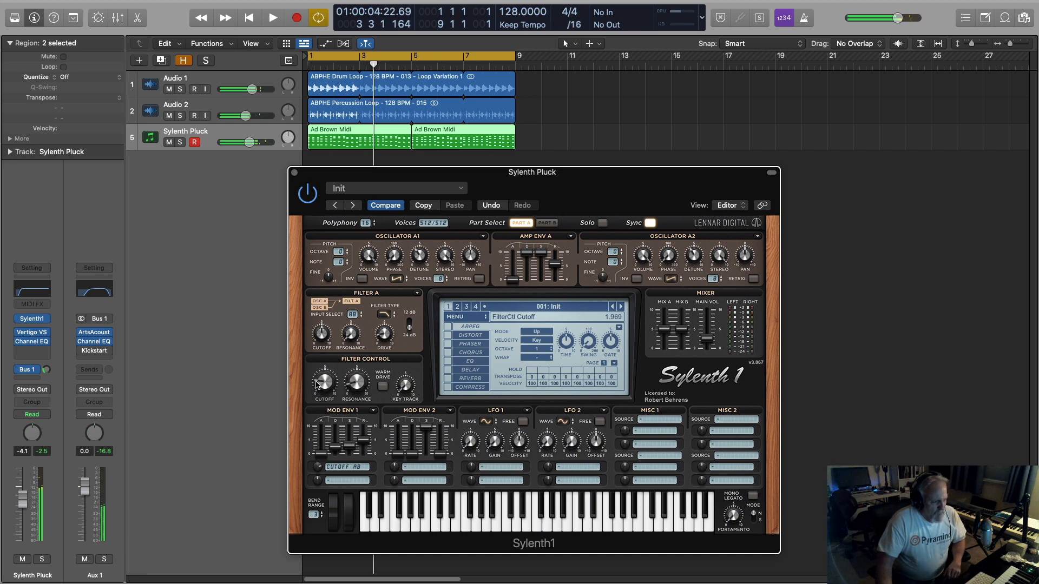